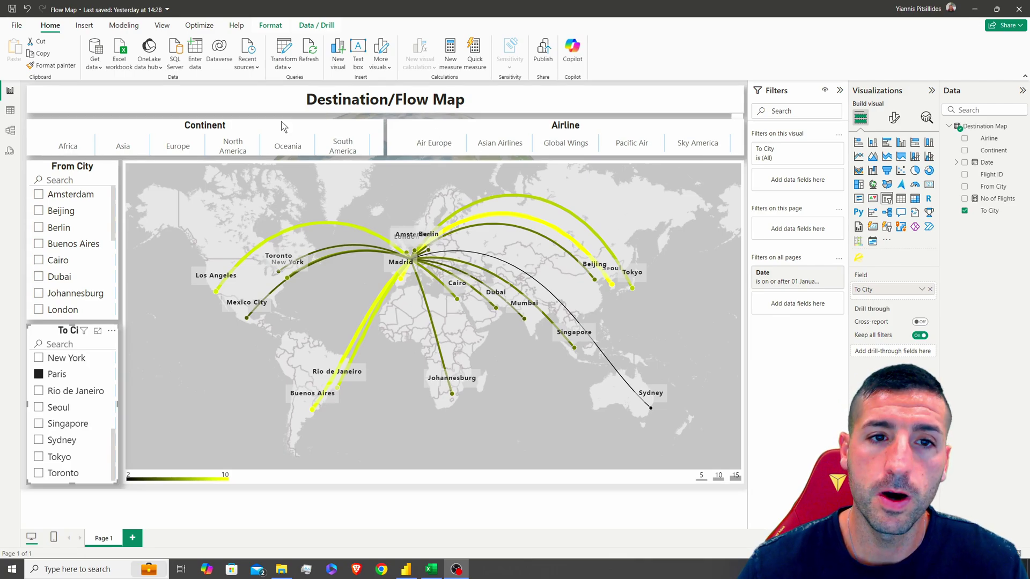
Preview routes into Rio de Janeiro, Seoul, Singapore and Sydney with the To City slicer, then clear it.
click(68, 395)
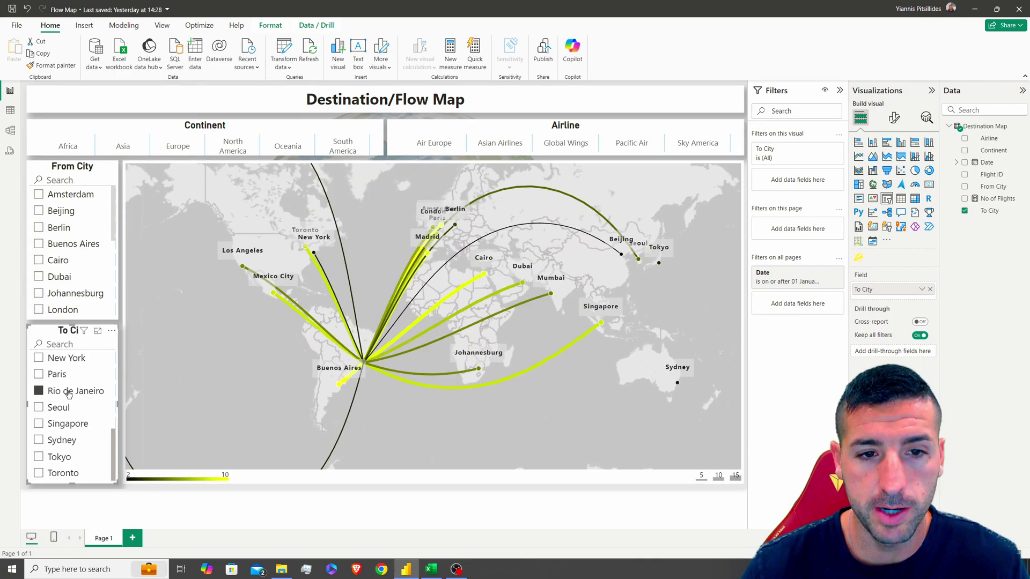
click(57, 408)
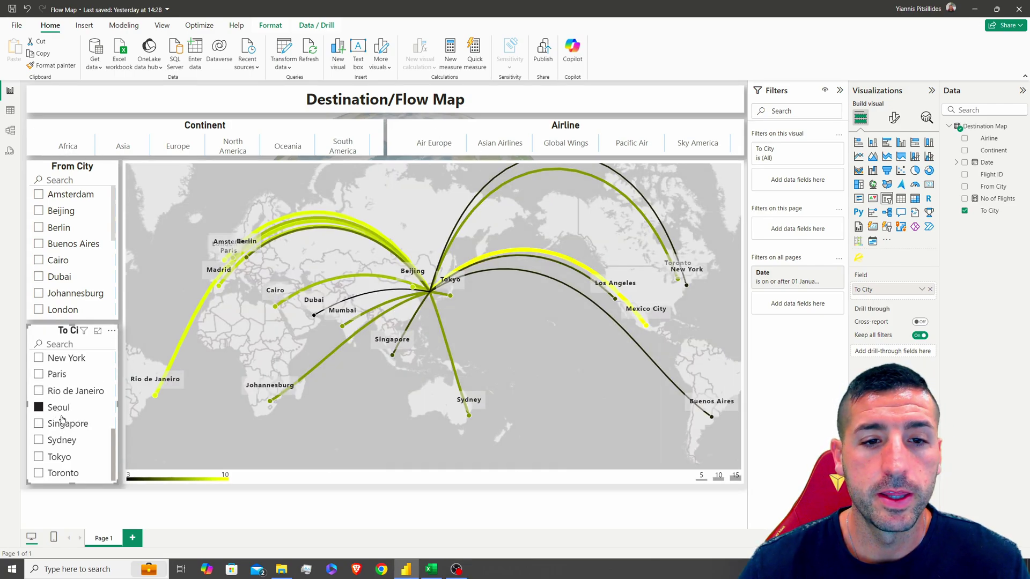
click(67, 428)
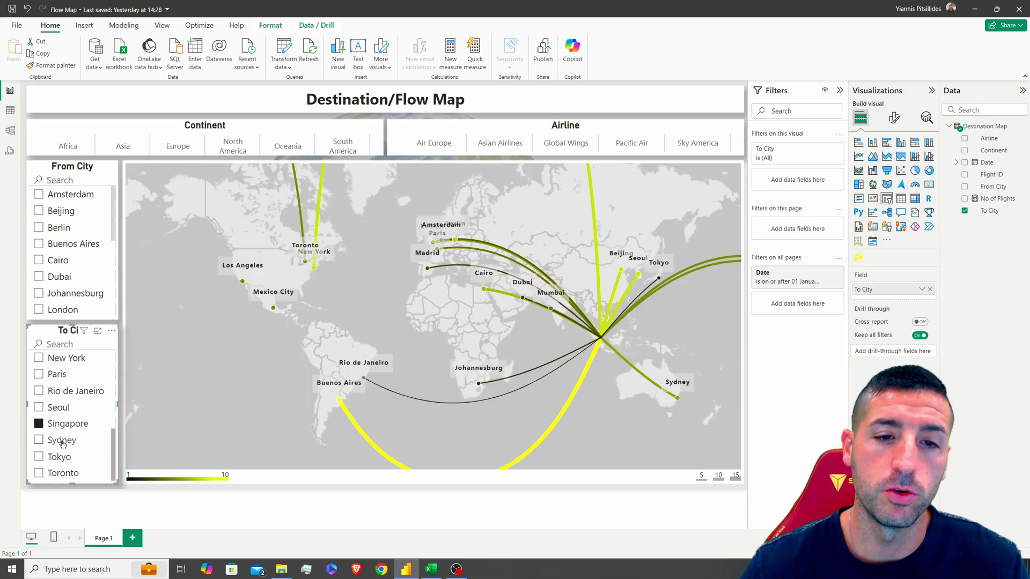
click(67, 440)
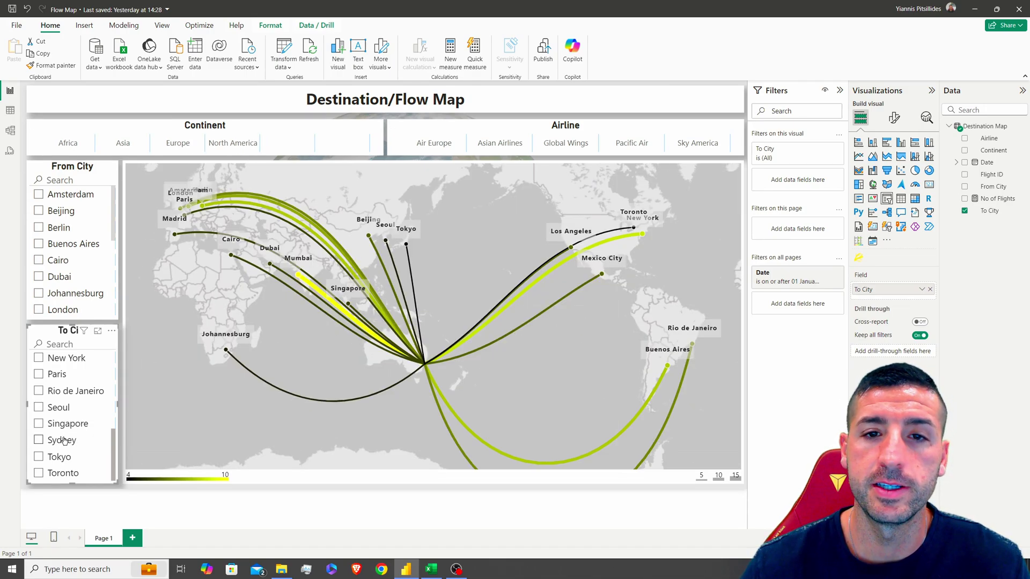
click(68, 440)
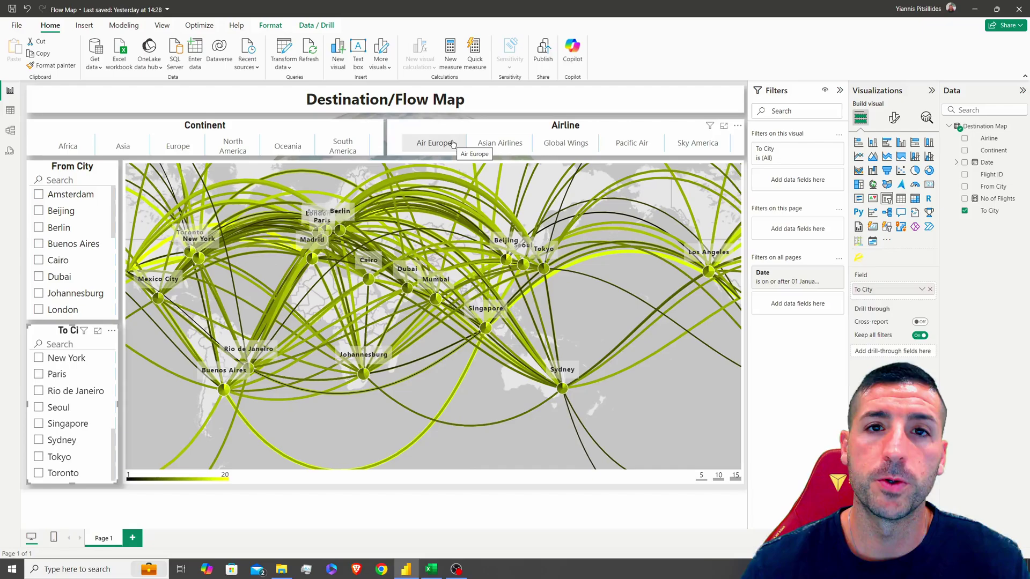
Filter the map to Asian Airlines after briefly trying Air Europe in the Airline slicer.
click(452, 144)
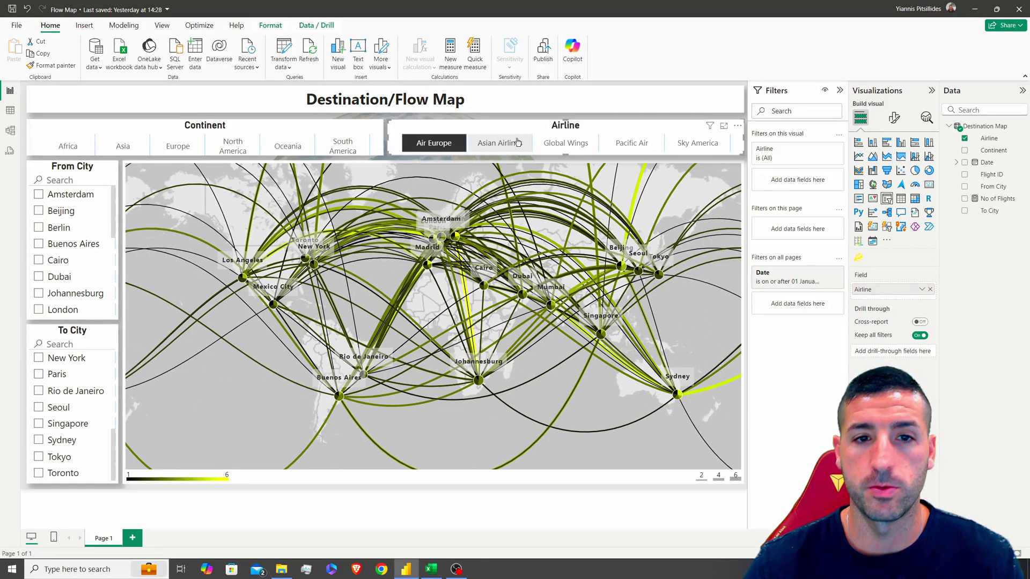
click(518, 146)
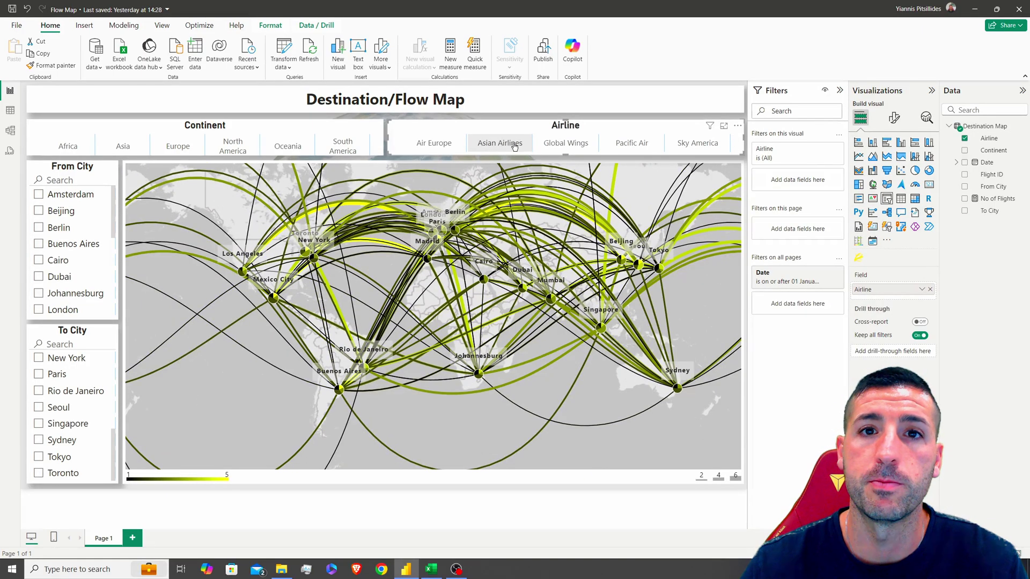
click(514, 146)
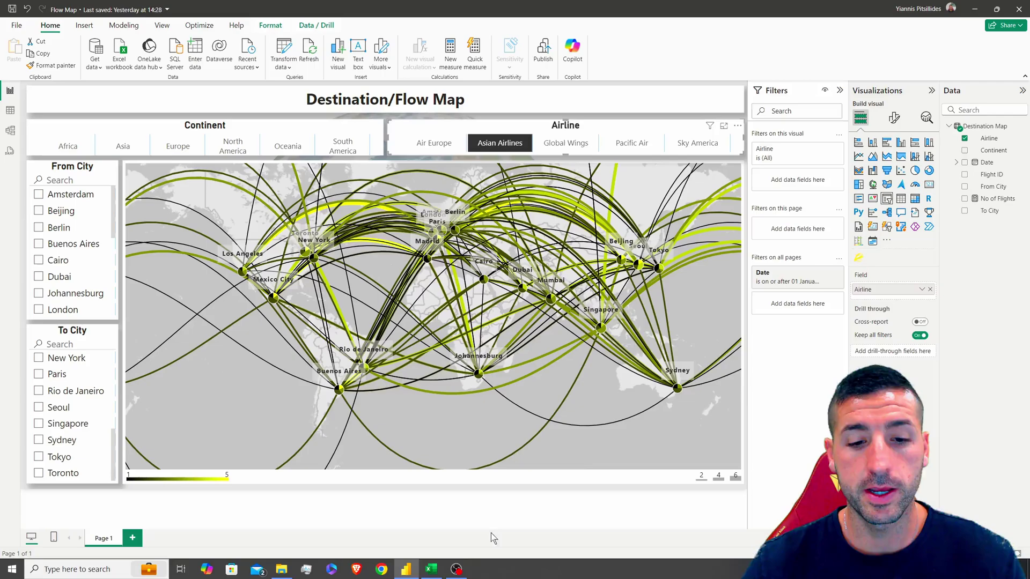
click(431, 569)
Set the new page's canvas background to light grey with 0% transparency.
drag(59, 124, 595, 413)
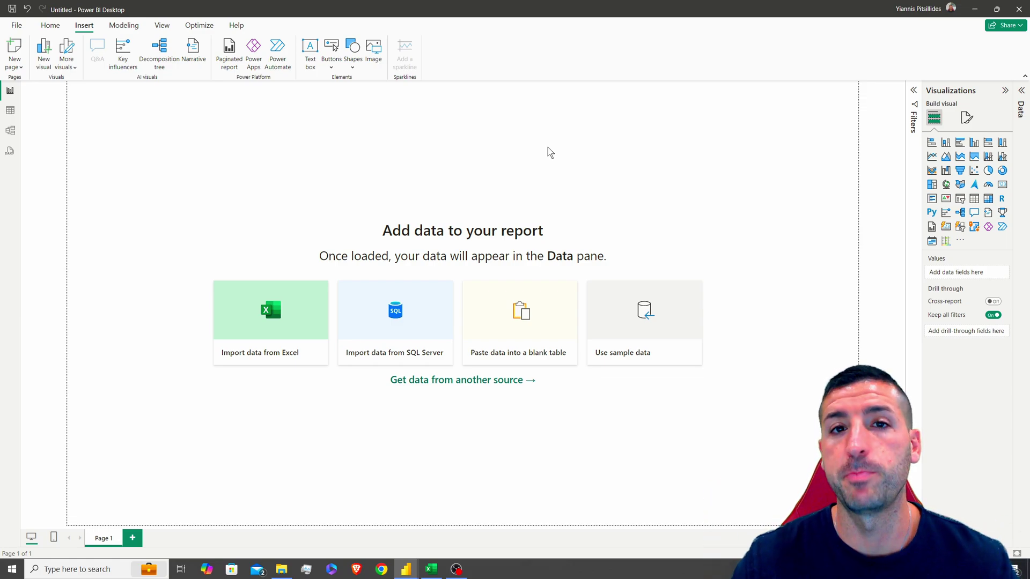
click(966, 119)
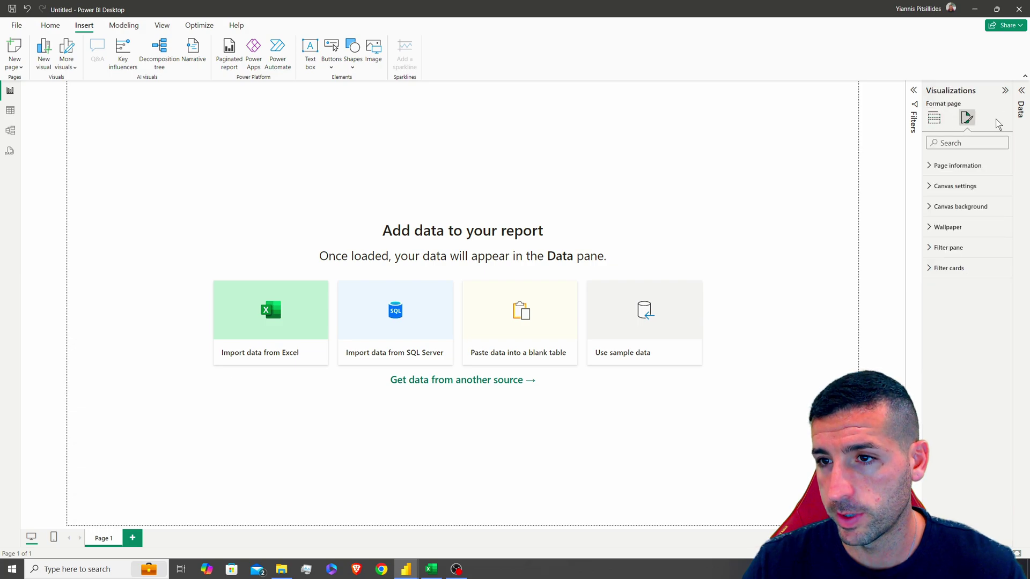
click(943, 211)
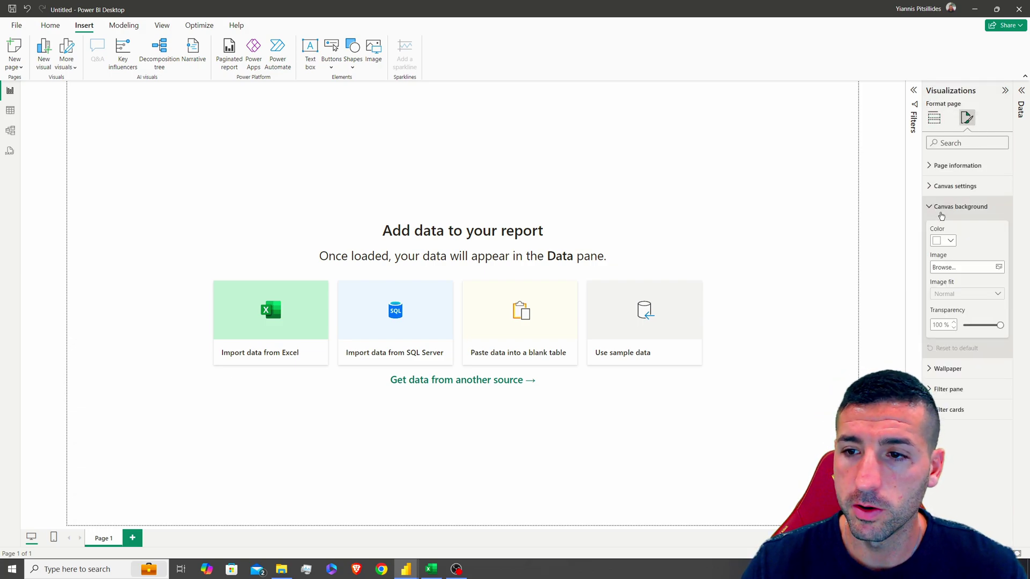
click(950, 242)
click(882, 299)
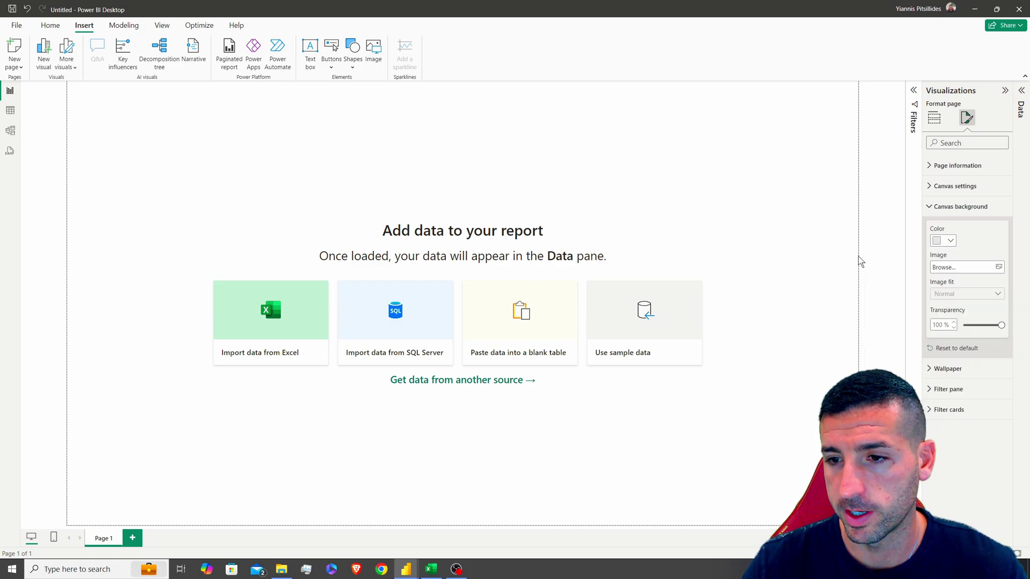
drag(1001, 326, 996, 326)
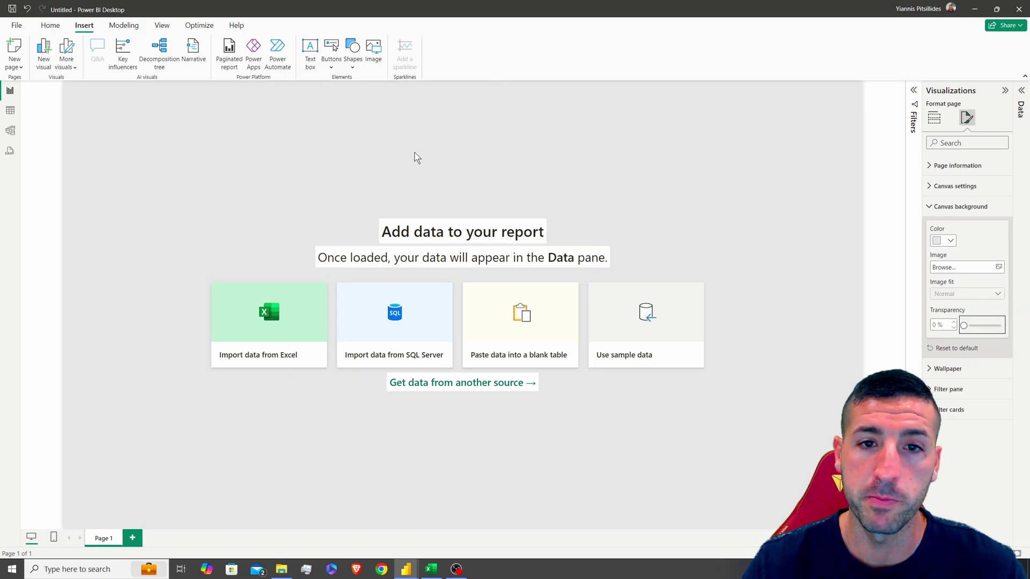
click(417, 158)
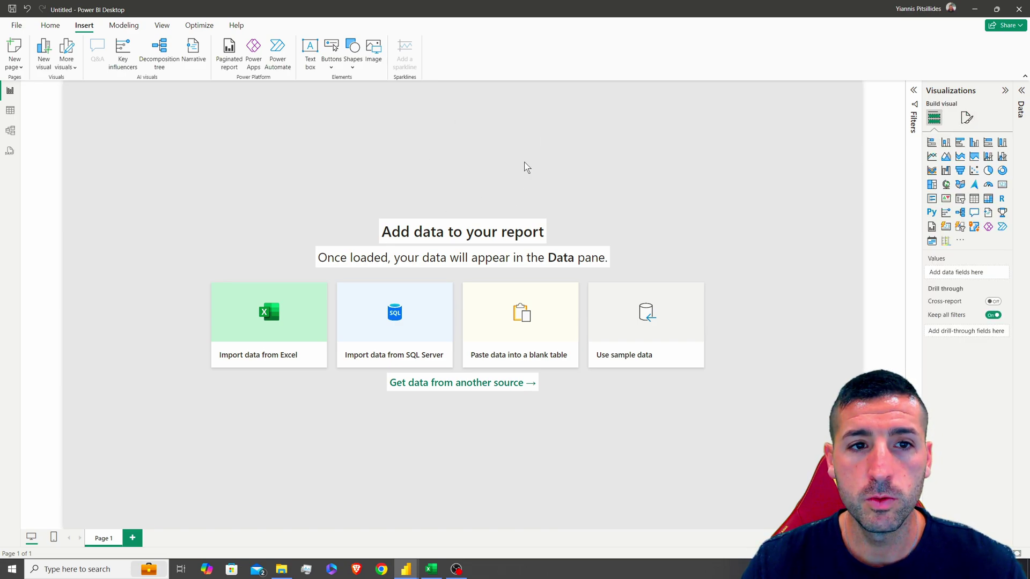
Insert the pngwing.com (7) globe picture from the Destination Map folder.
click(373, 64)
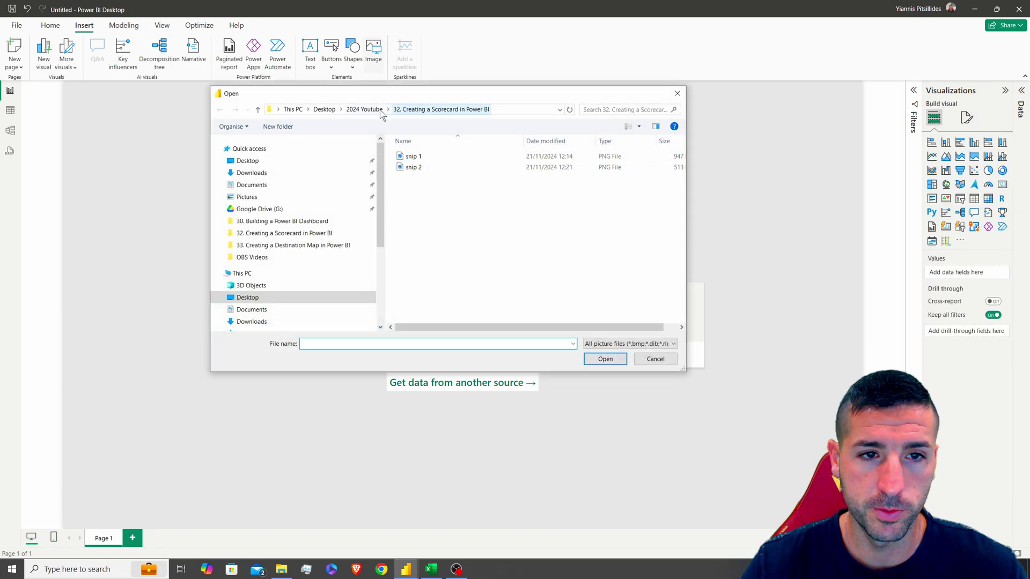
click(364, 108)
scroll(460, 262, down, 3)
double_click(483, 310)
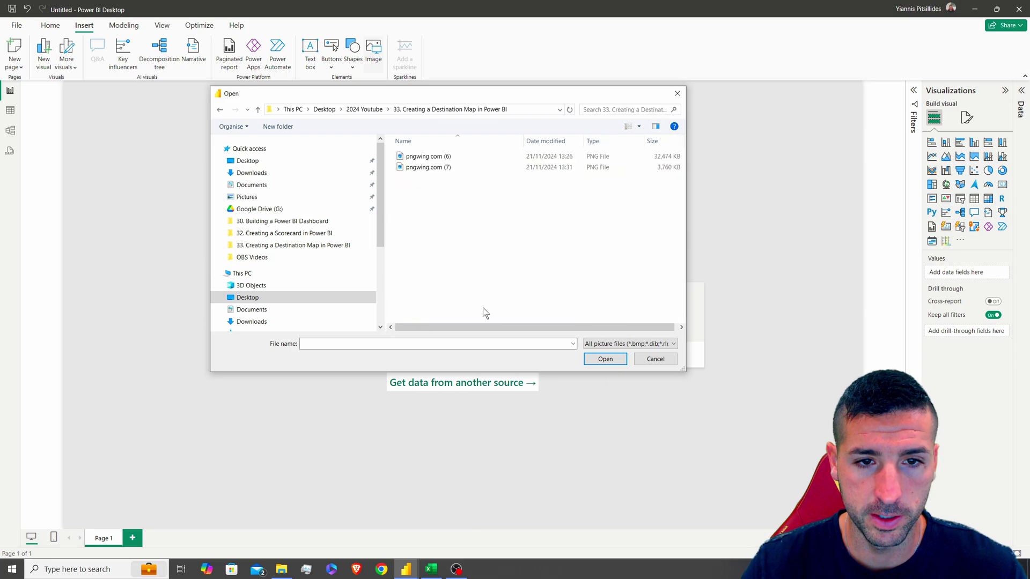
click(448, 168)
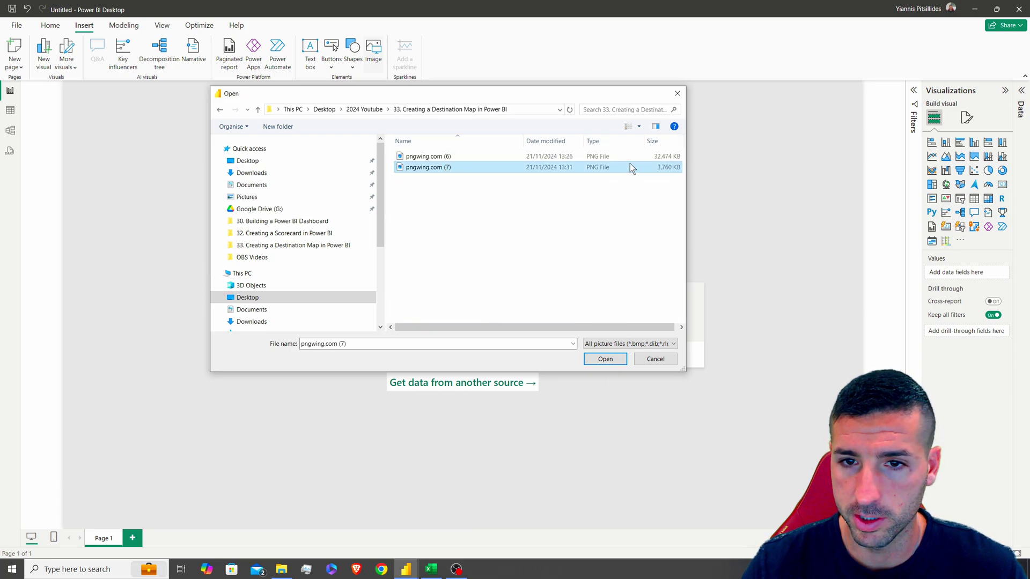
click(612, 360)
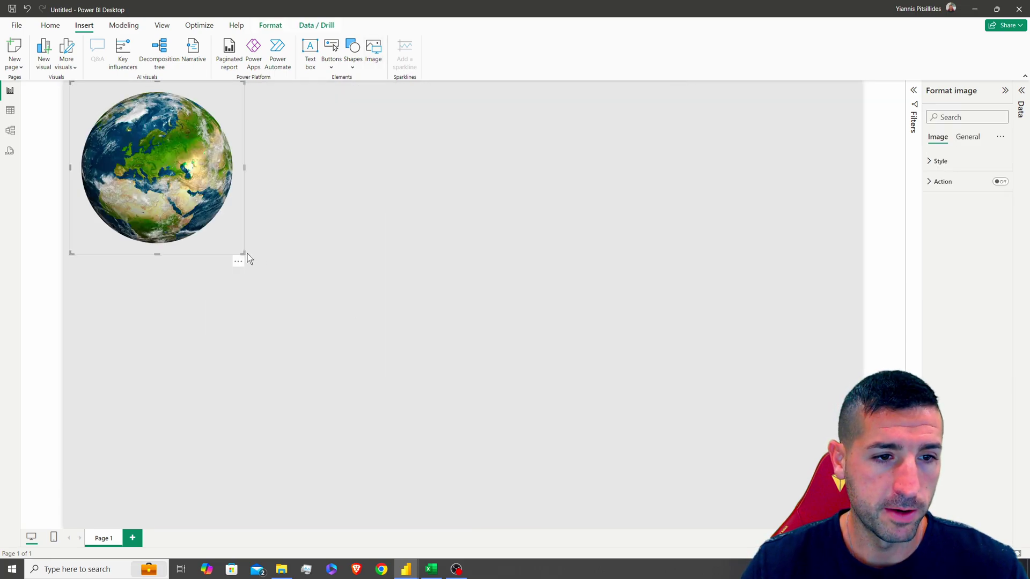
Enlarge and reposition the globe image so its frame spans most of the canvas.
drag(243, 254, 517, 529)
drag(437, 291, 478, 299)
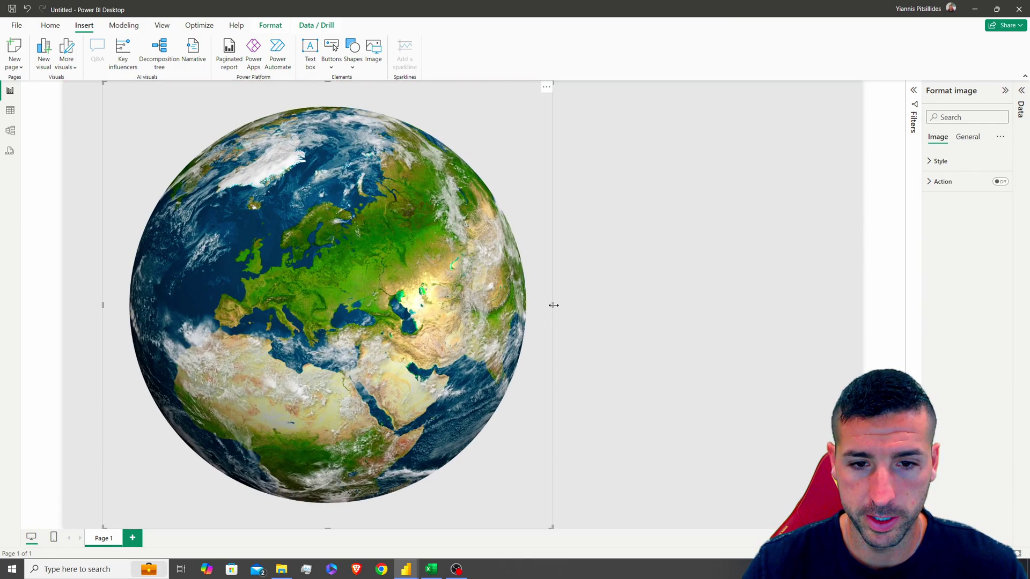
drag(553, 305, 888, 315)
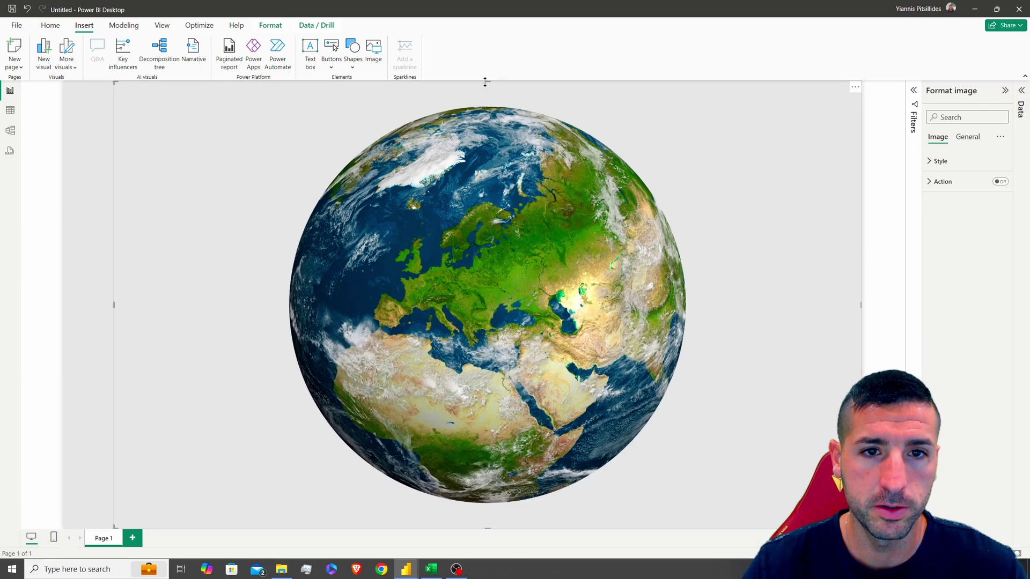
drag(485, 82, 484, 141)
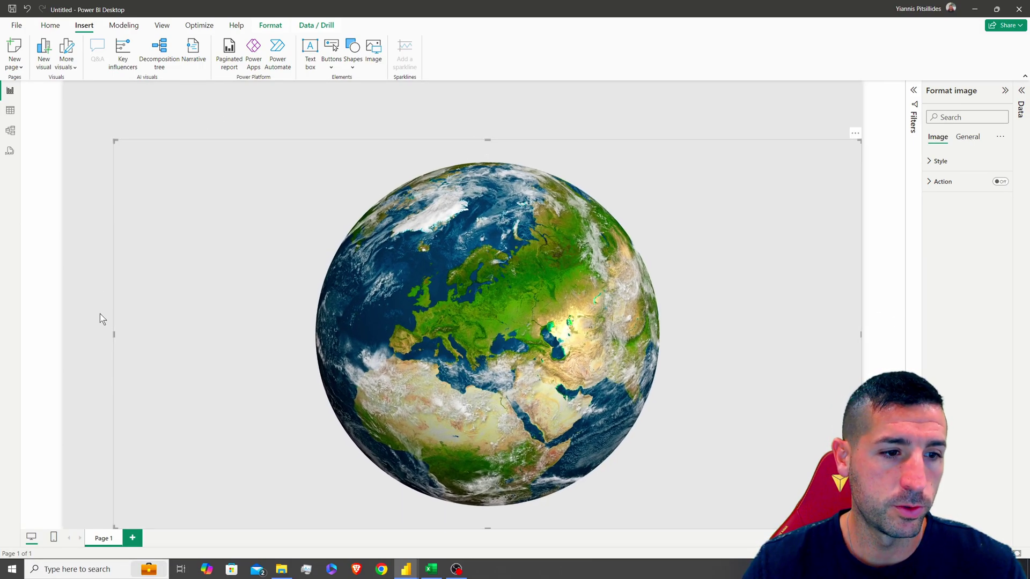
drag(114, 334, 70, 337)
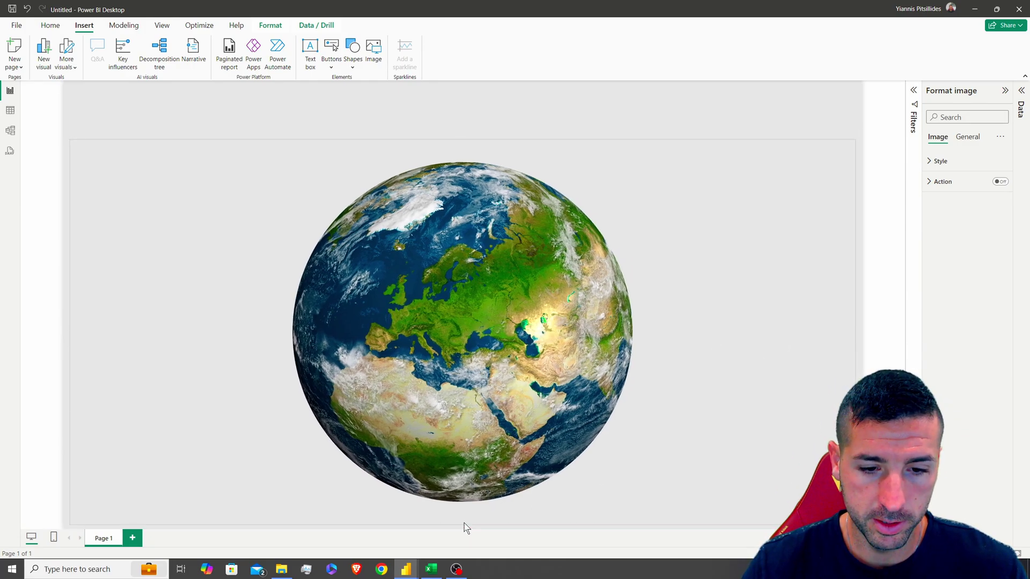
click(464, 523)
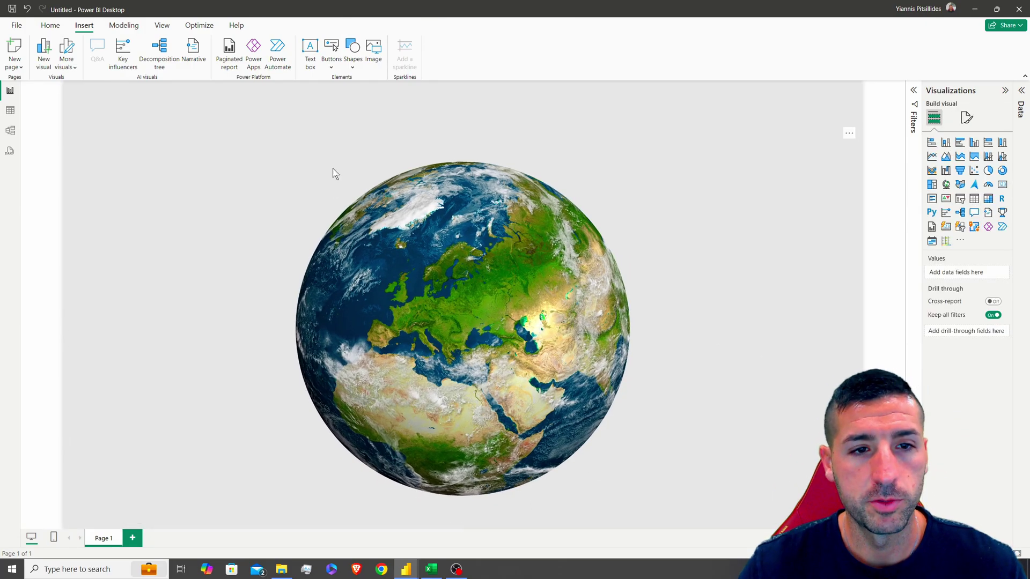
Insert a rectangle shape stretched over nearly the whole page.
click(351, 67)
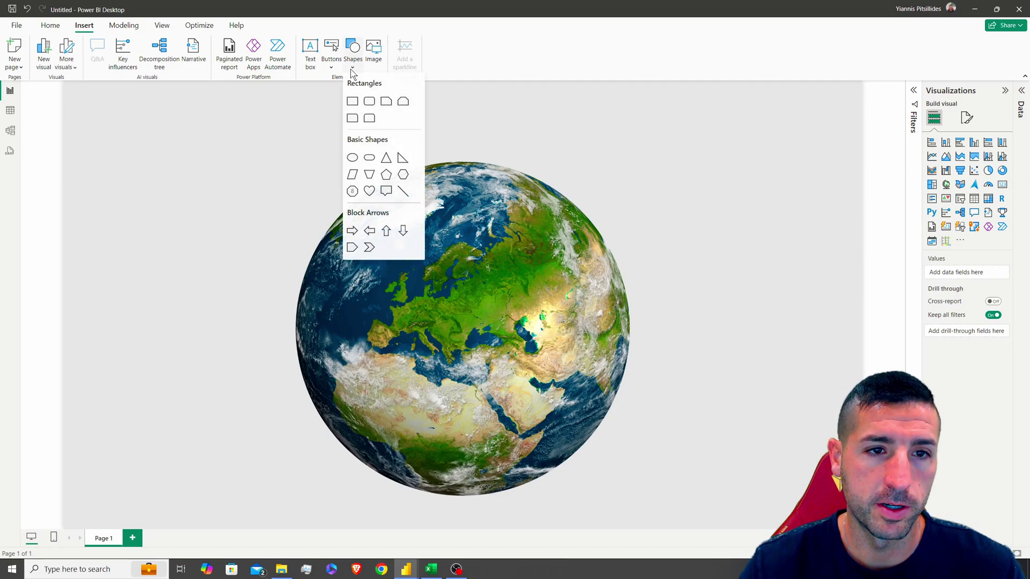
click(353, 102)
drag(312, 328, 874, 518)
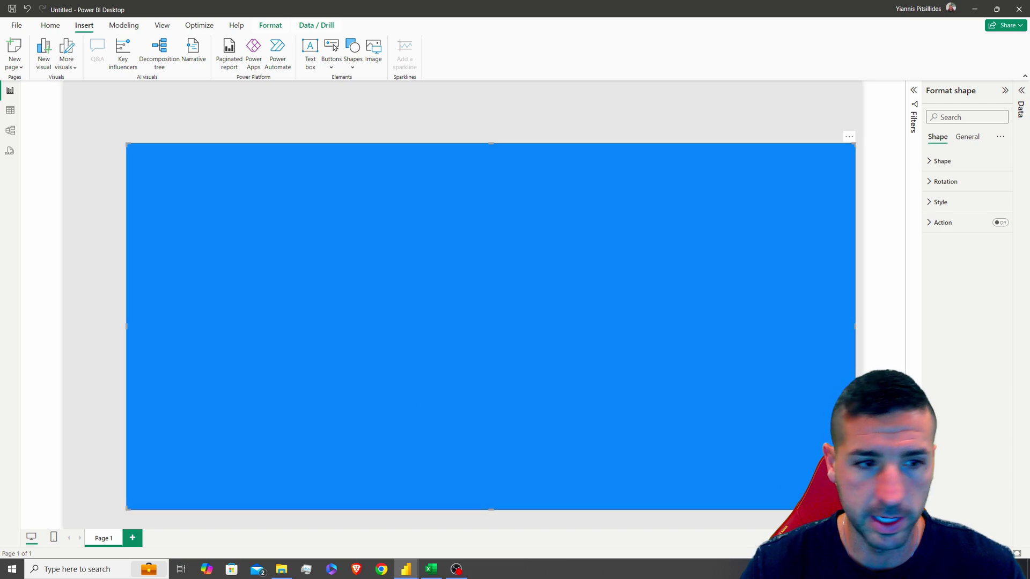
drag(127, 326, 74, 329)
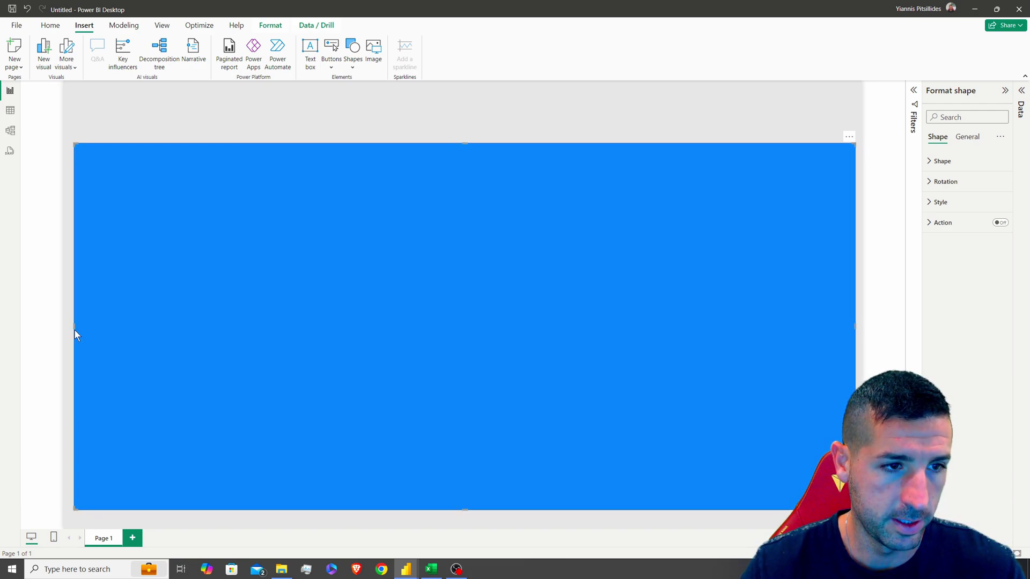
Remove the rectangle's border and give it a light grey fill at about 27% transparency.
click(954, 209)
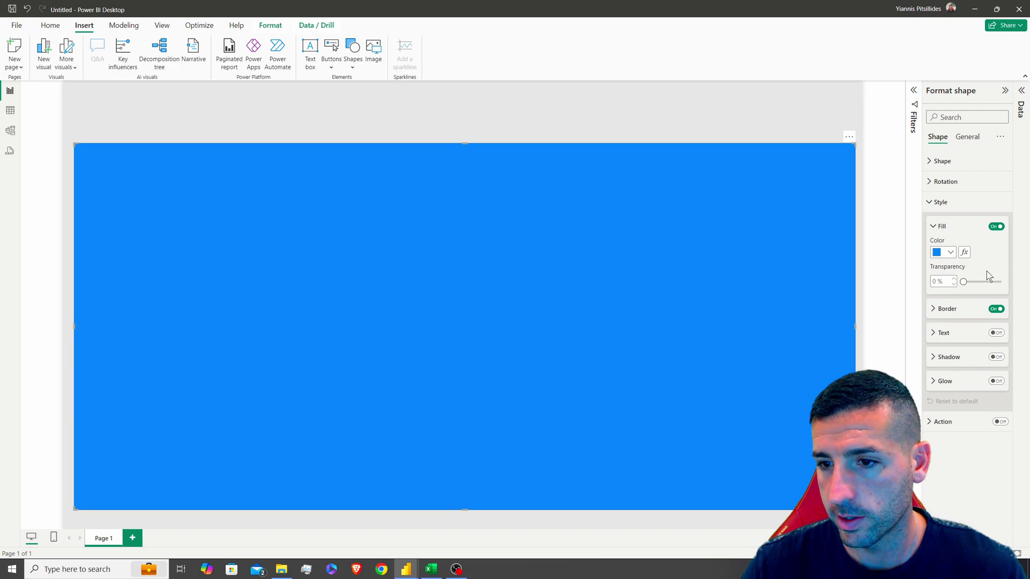
click(996, 309)
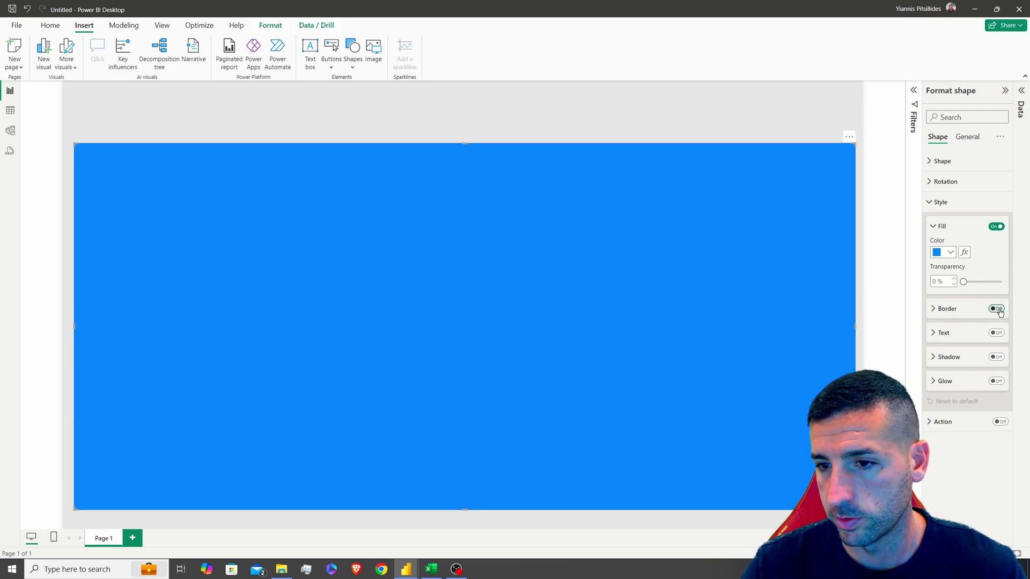
click(950, 255)
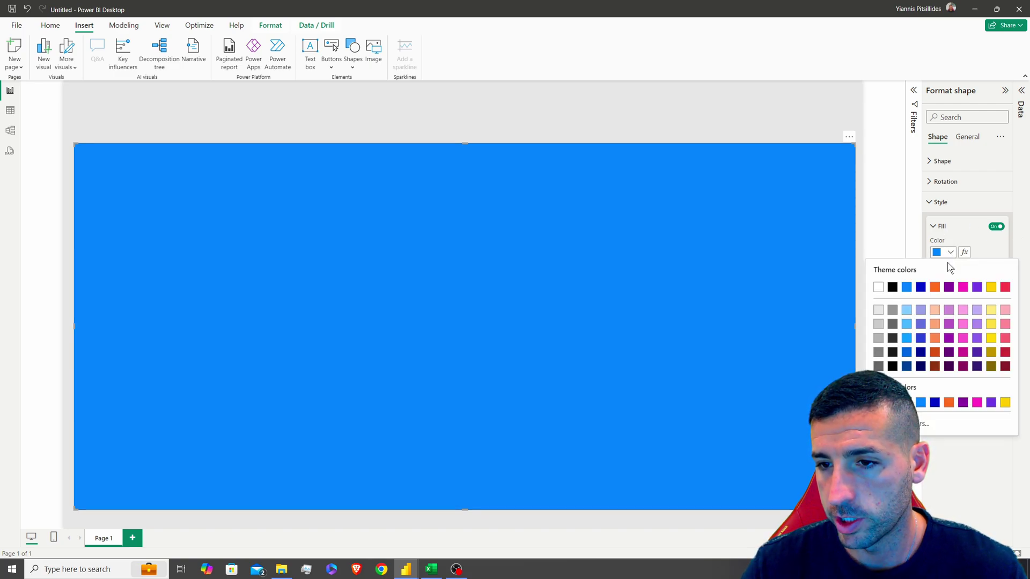
click(879, 299)
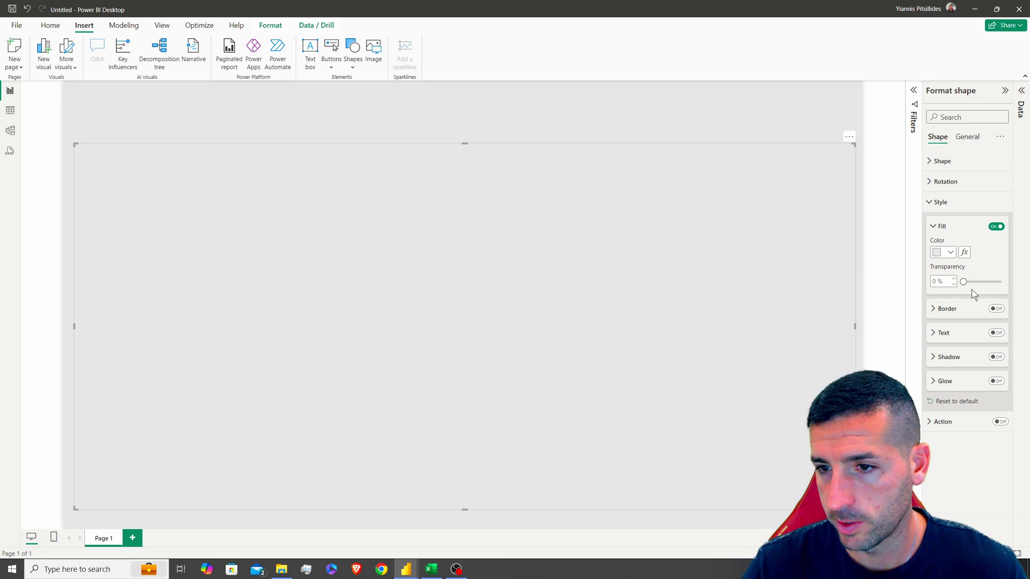
drag(963, 282, 973, 282)
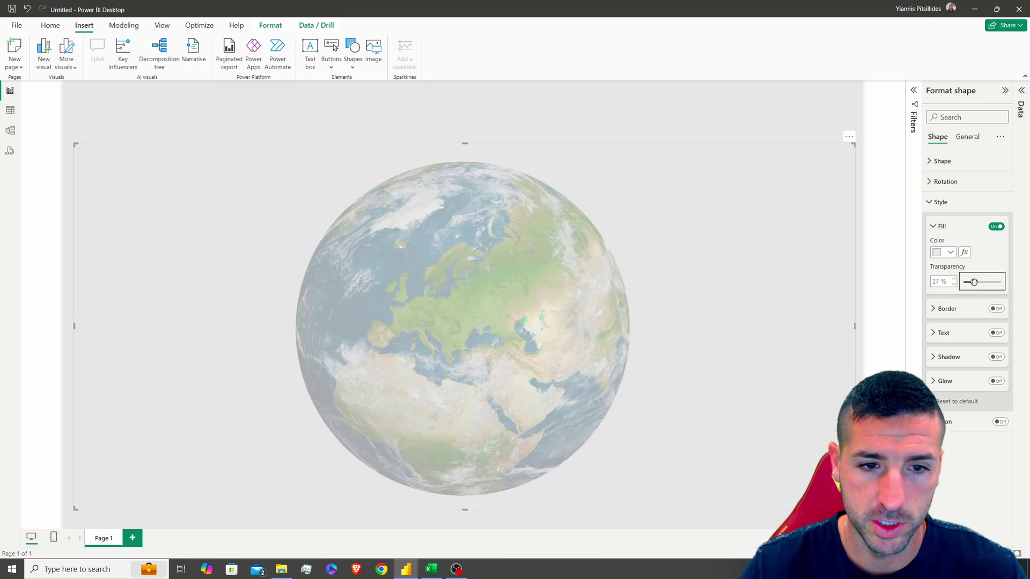
click(651, 133)
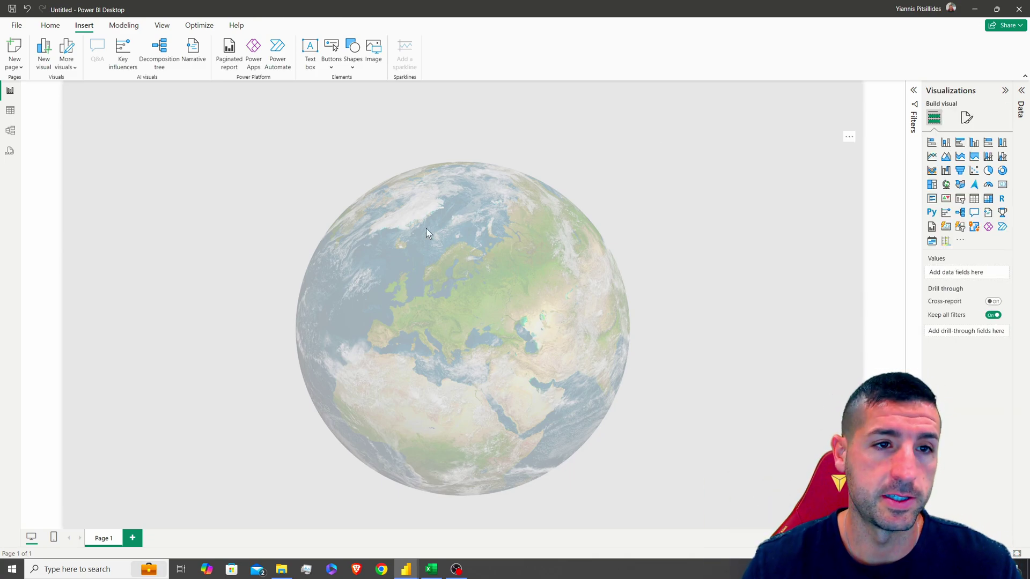
Add a text box stretched into a wide strip across the top of the page.
click(310, 51)
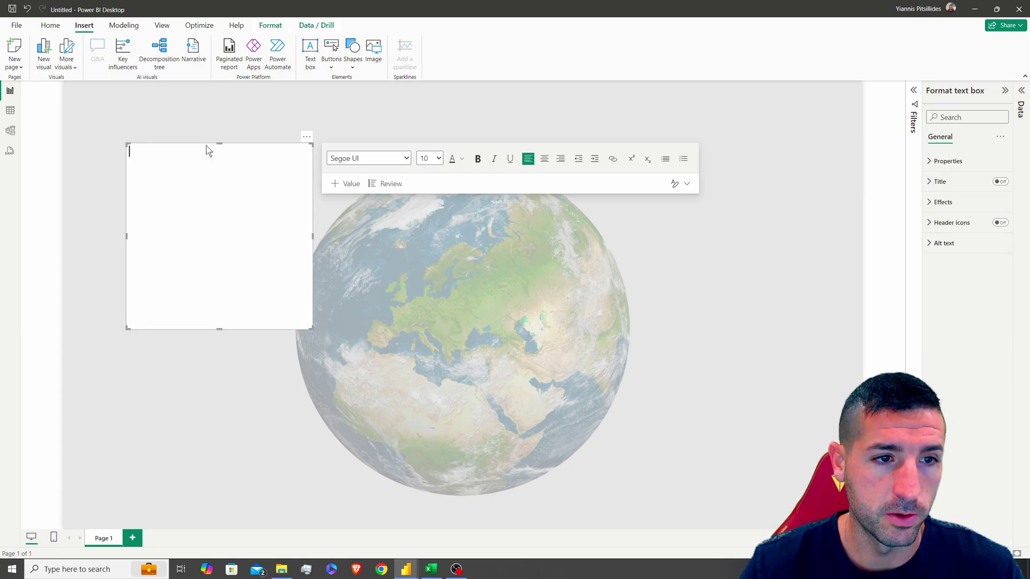
drag(206, 146, 153, 88)
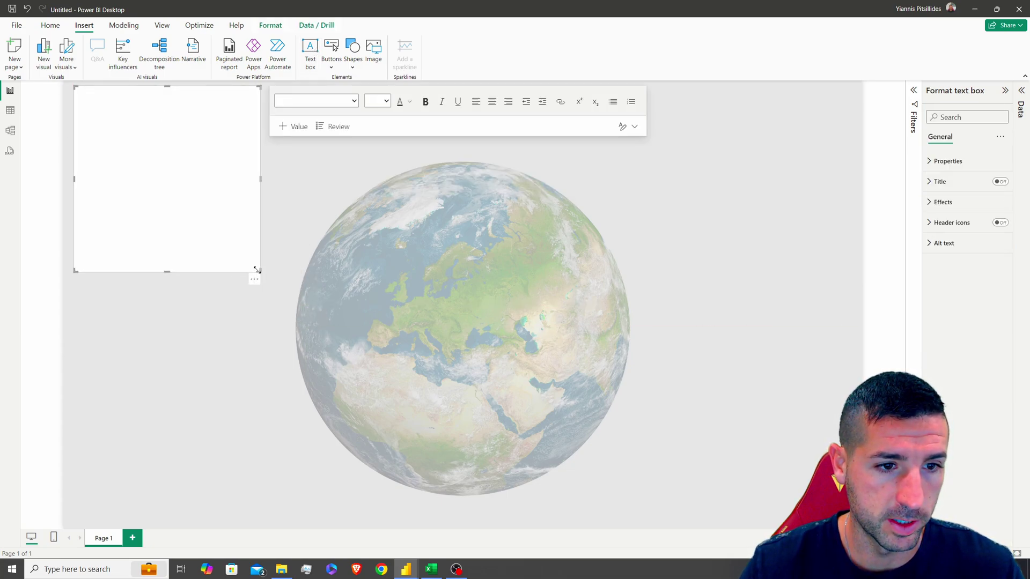
drag(256, 270, 854, 125)
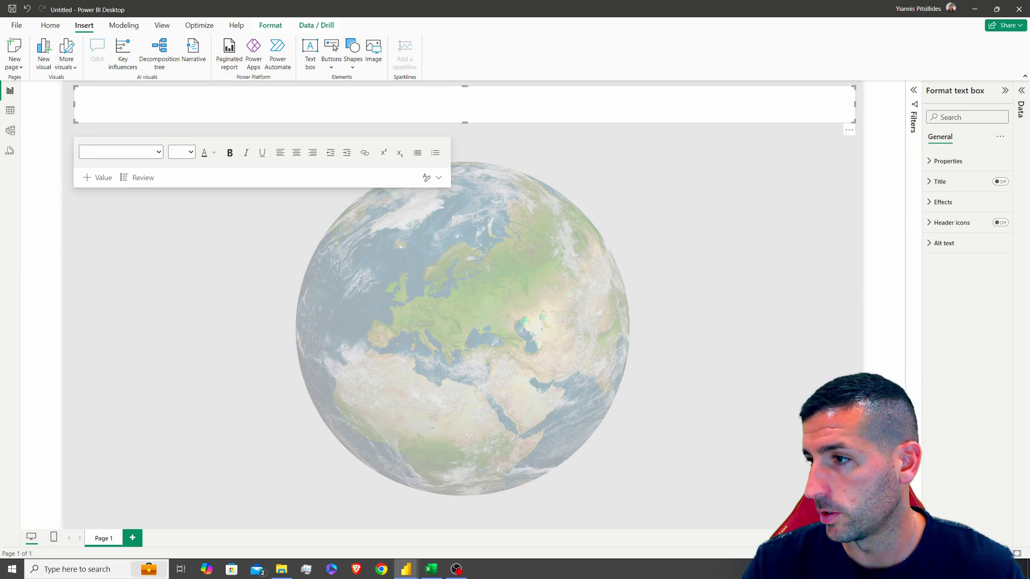
Paste the bold 20pt title 'Destination/Flow Map' and centre-align it.
click(465, 93)
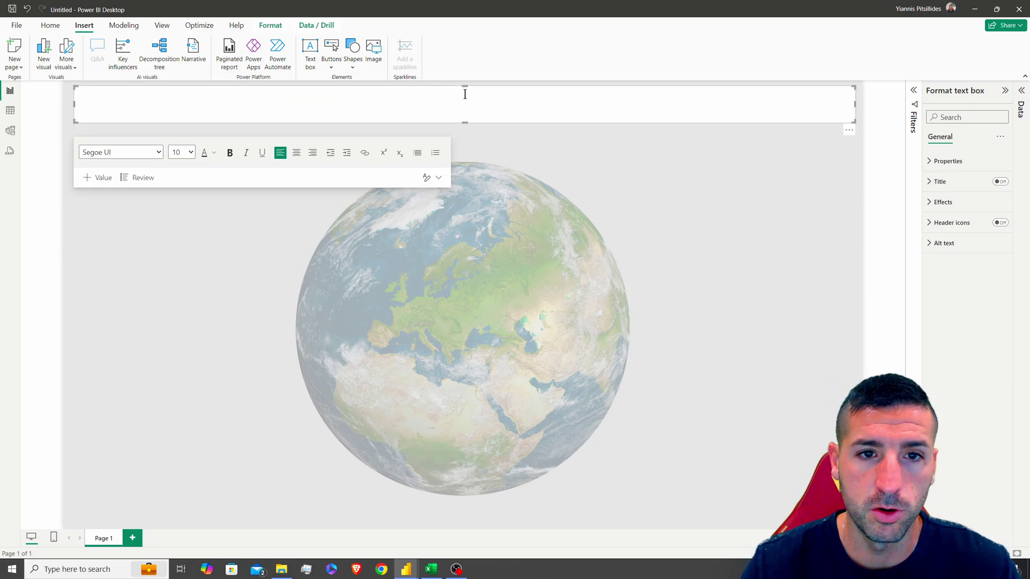
text(Destination/Flow Map)
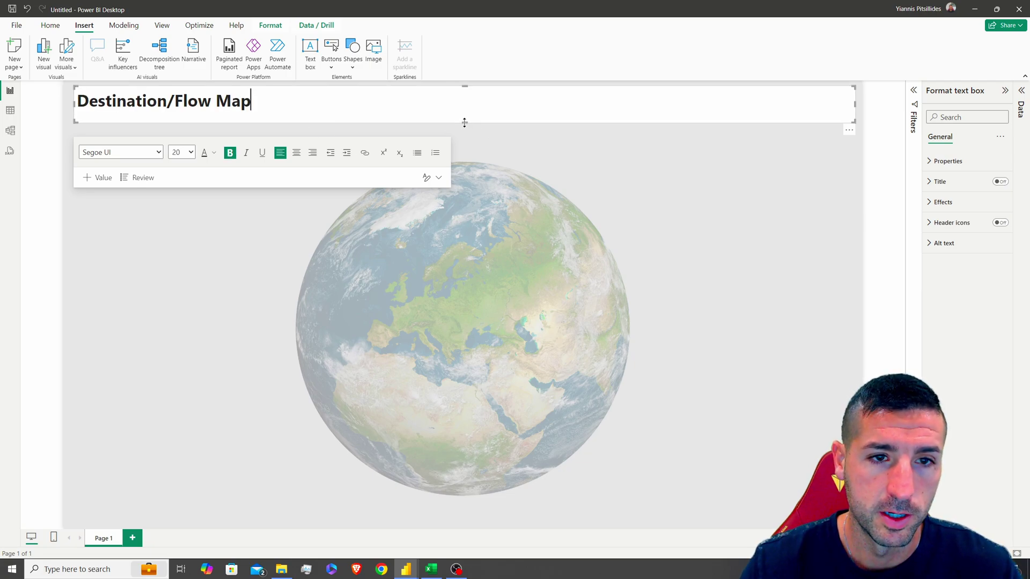
drag(465, 122, 470, 115)
click(297, 145)
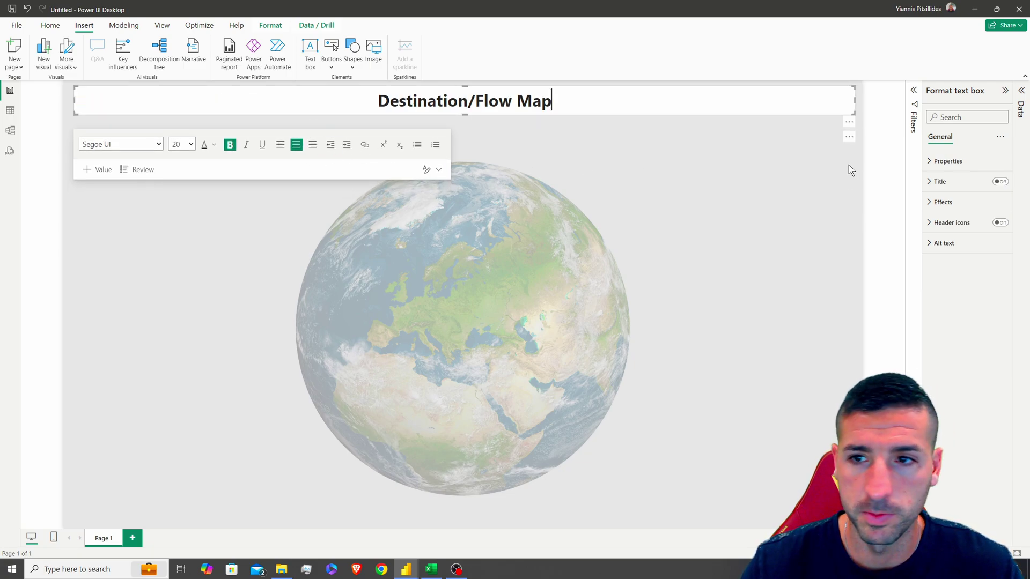
click(856, 150)
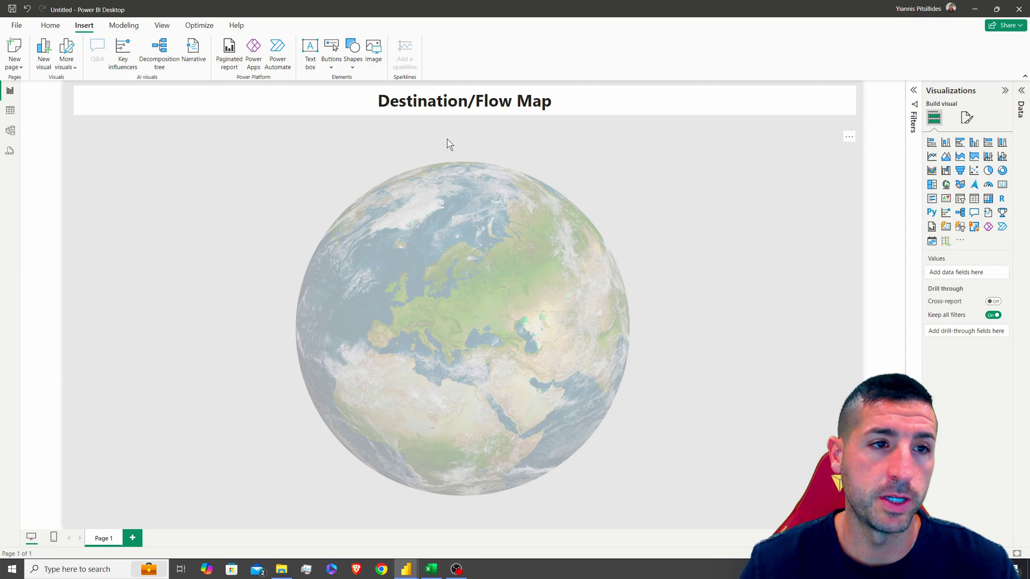
click(51, 26)
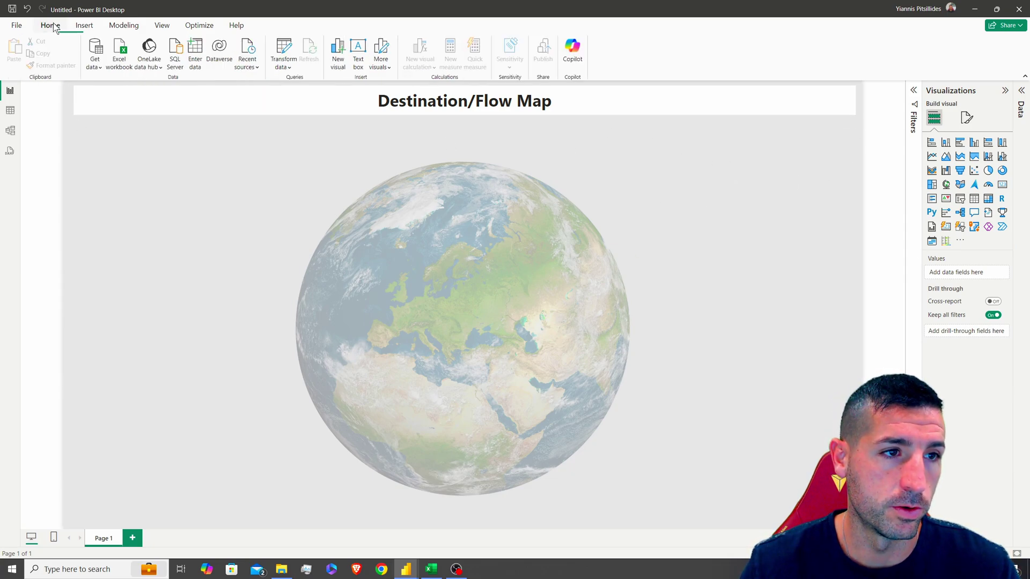
Import Sheet1 from the Flights_Data Excel workbook through the Navigator.
click(119, 64)
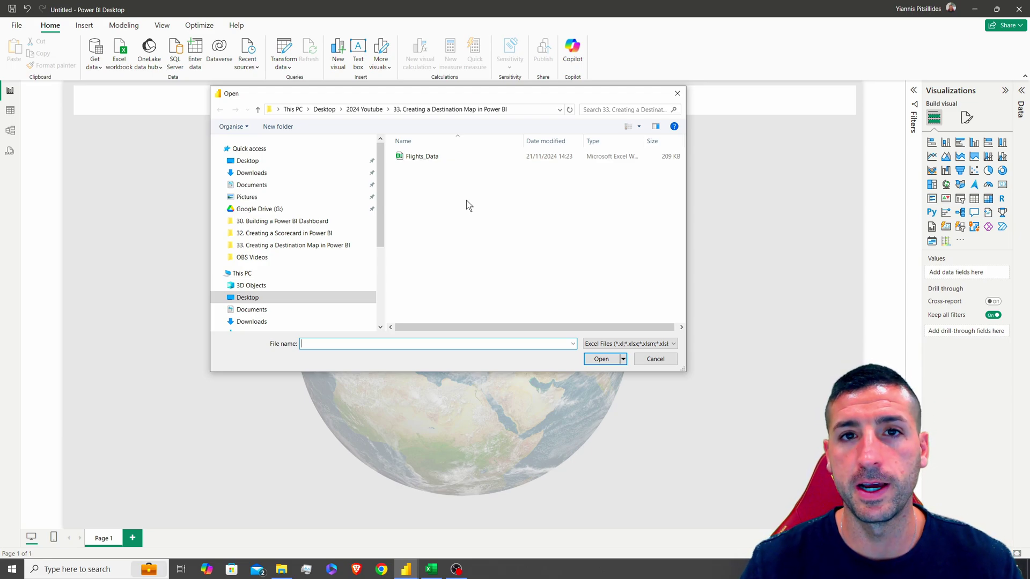
click(423, 157)
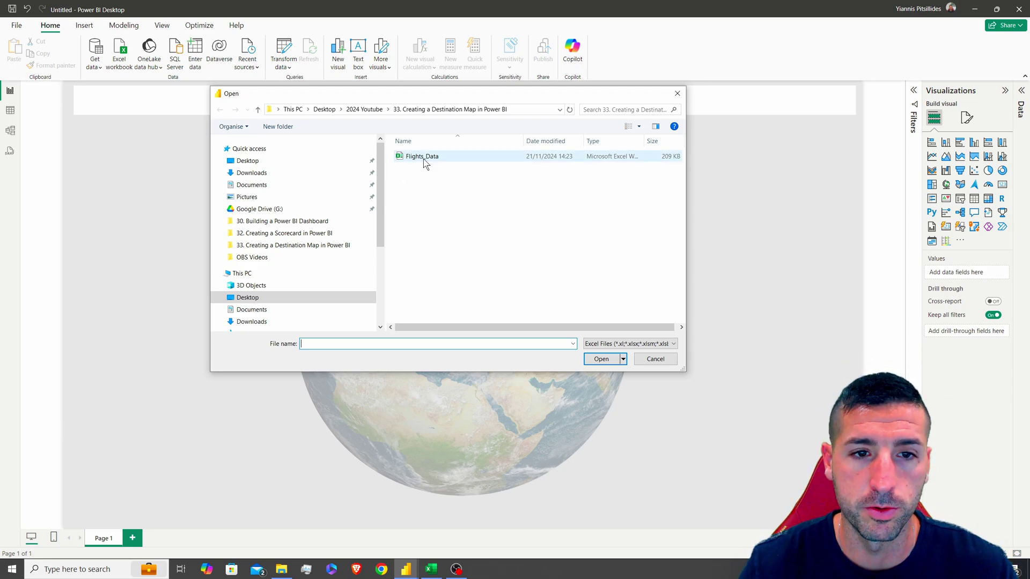
click(597, 360)
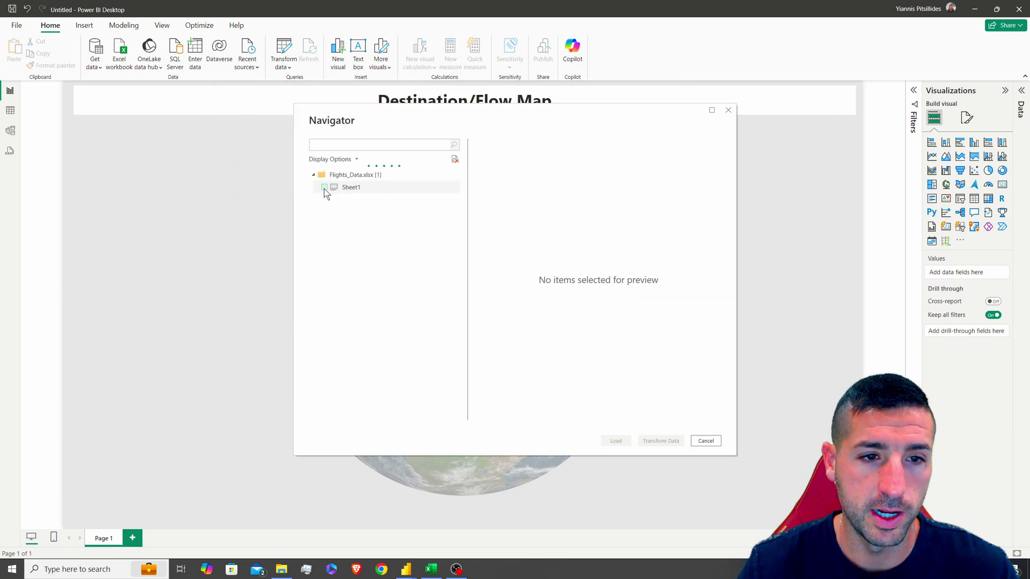
click(323, 188)
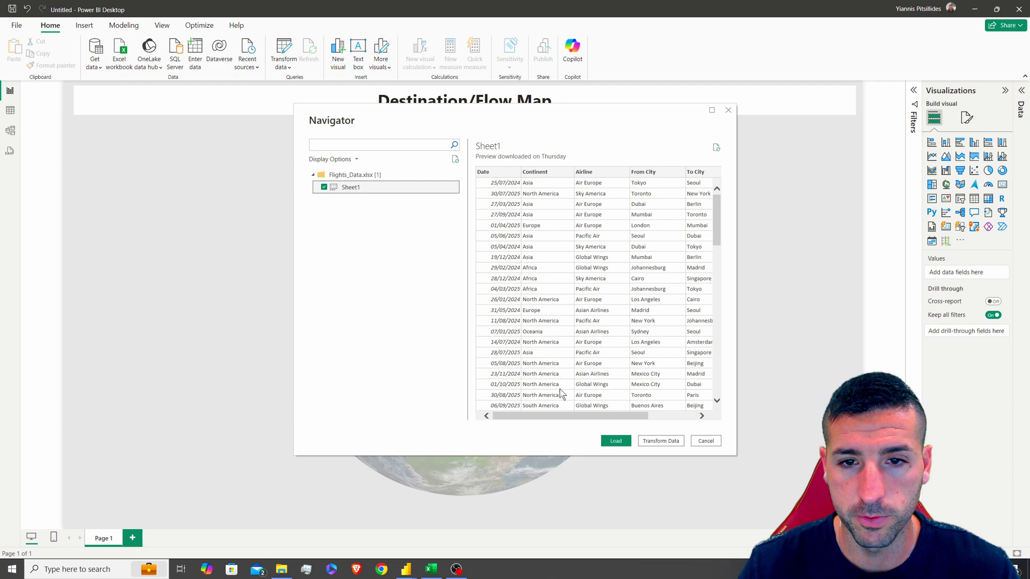
click(615, 441)
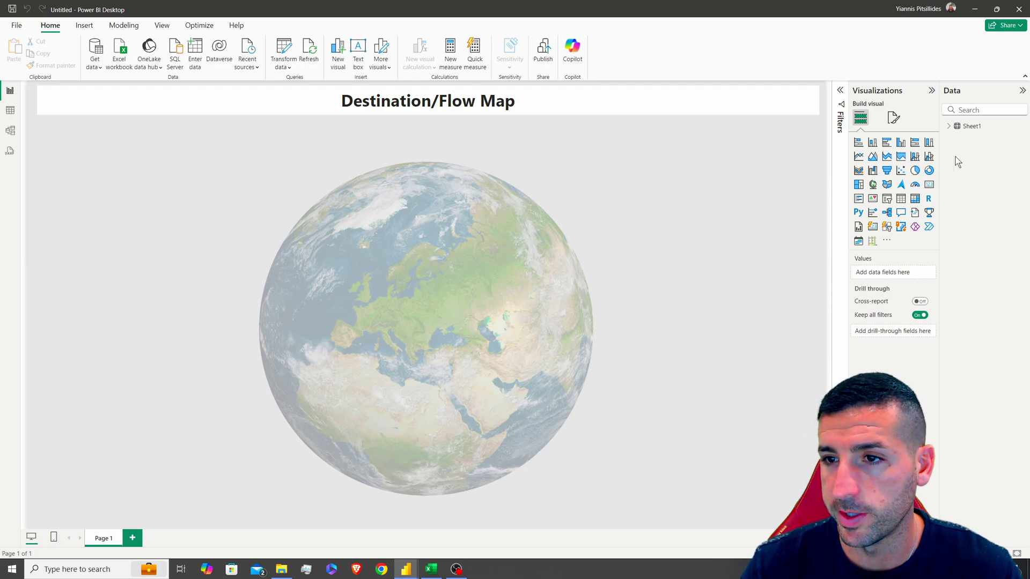
Rename the Sheet1 table to 'Destination Map' and expand it to show its fields.
double_click(975, 127)
text(Destination Map)
key(Return)
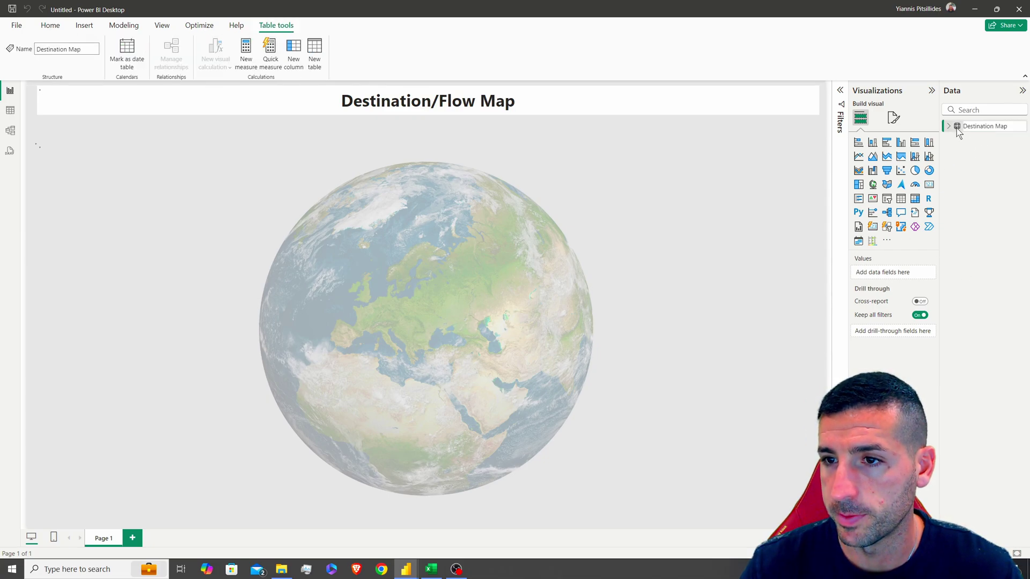
click(958, 128)
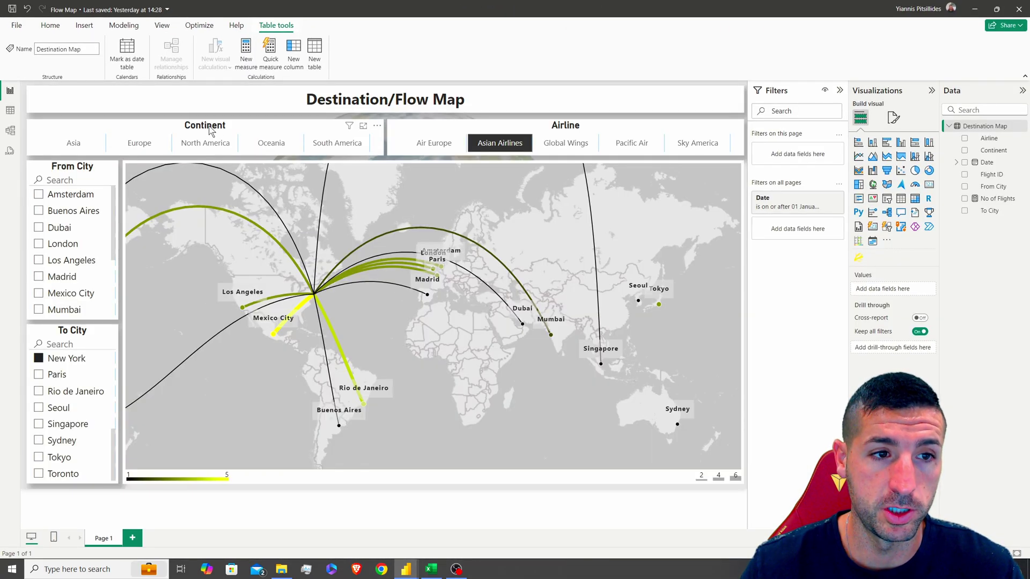
click(211, 130)
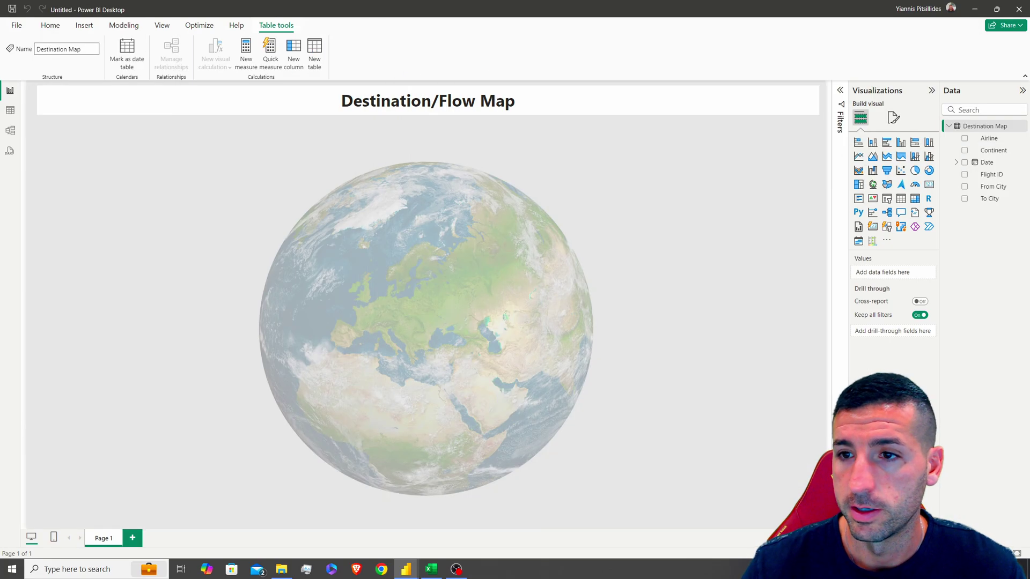
Add Continent as a slicer and shape it into a wide strip at the top-left.
click(964, 151)
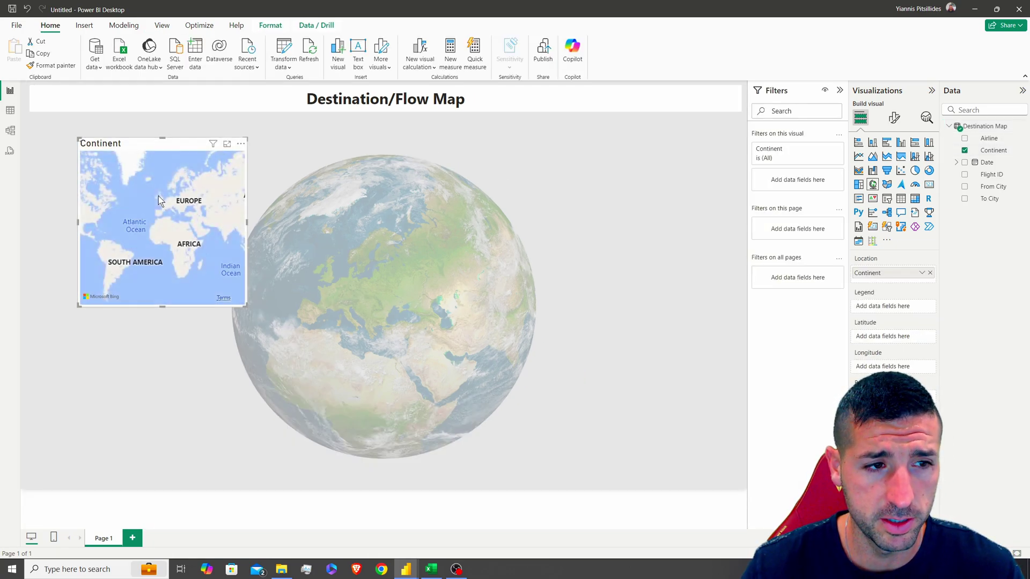
drag(159, 148, 112, 126)
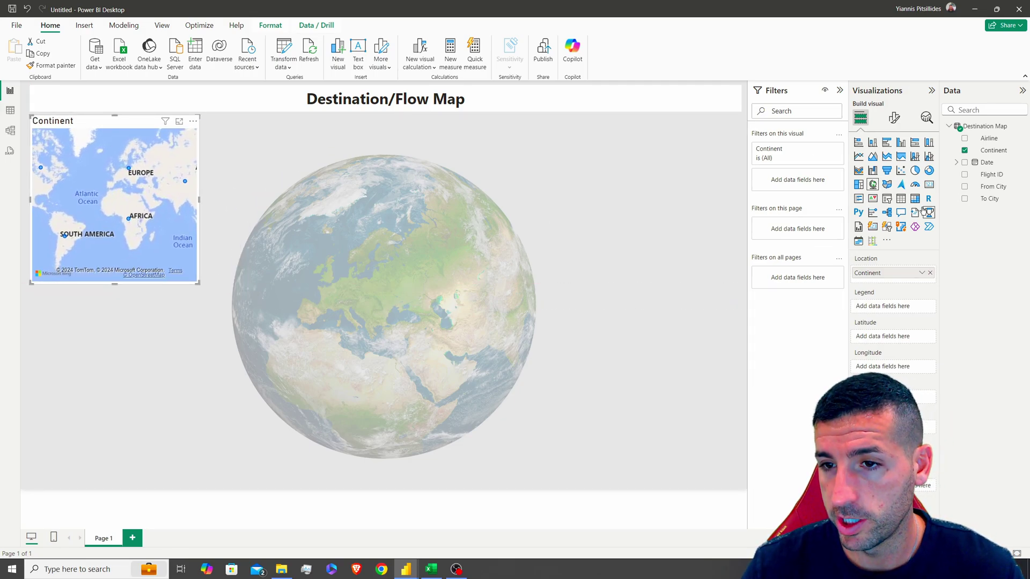
click(888, 202)
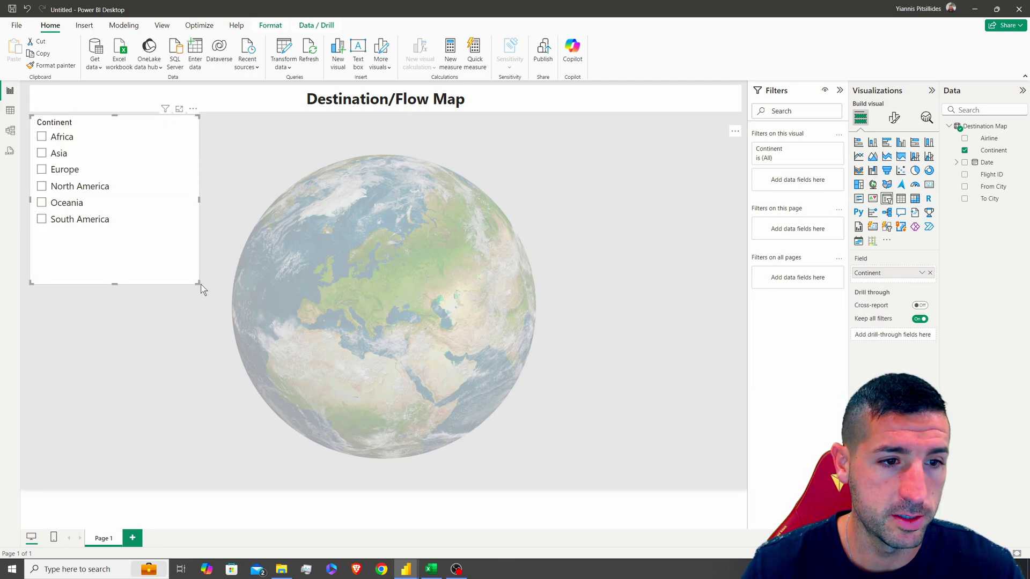
drag(200, 283, 396, 151)
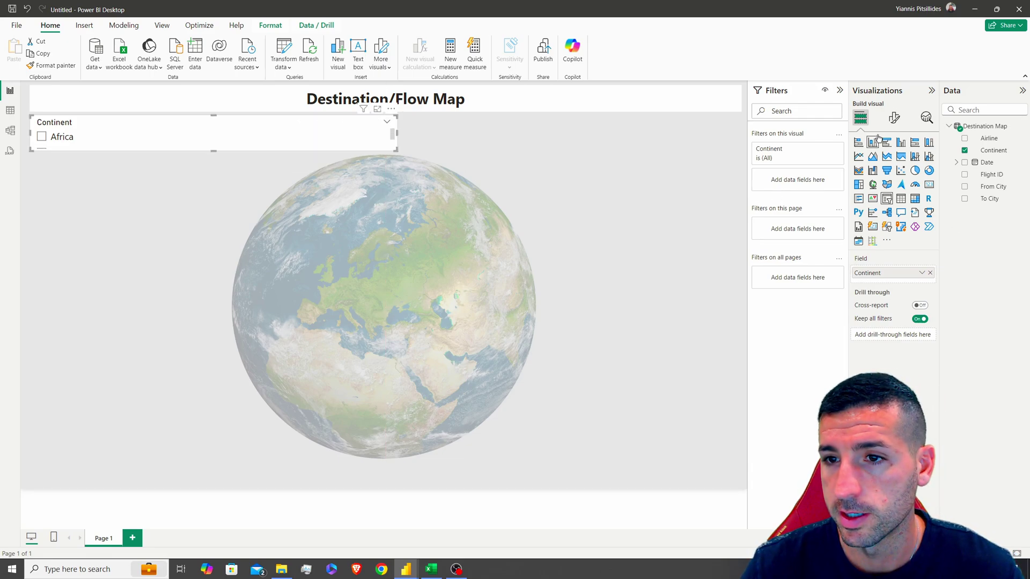
Switch the Continent slicer to a tile style and review its value formatting.
click(894, 118)
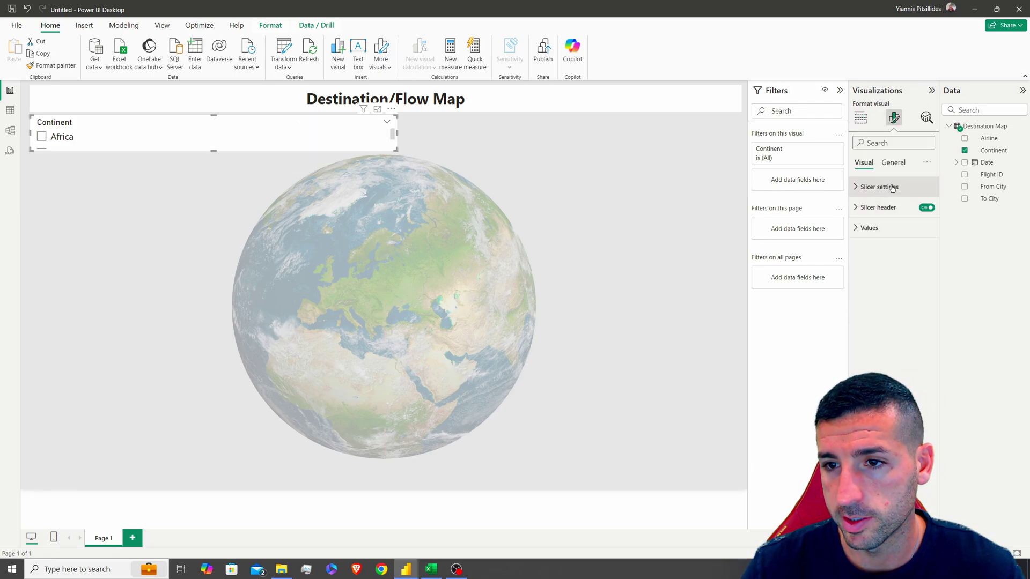
click(881, 186)
click(885, 237)
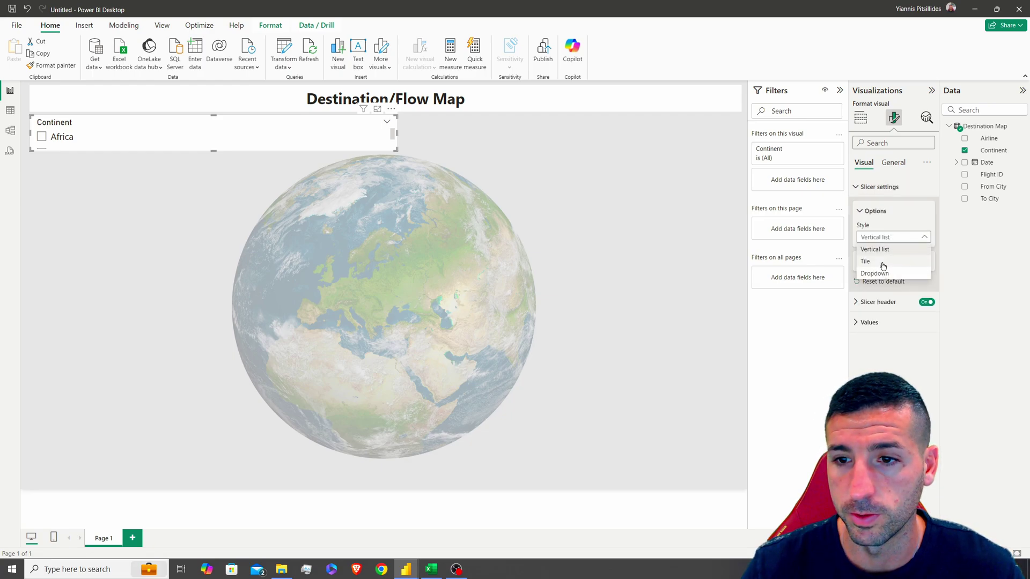
click(880, 262)
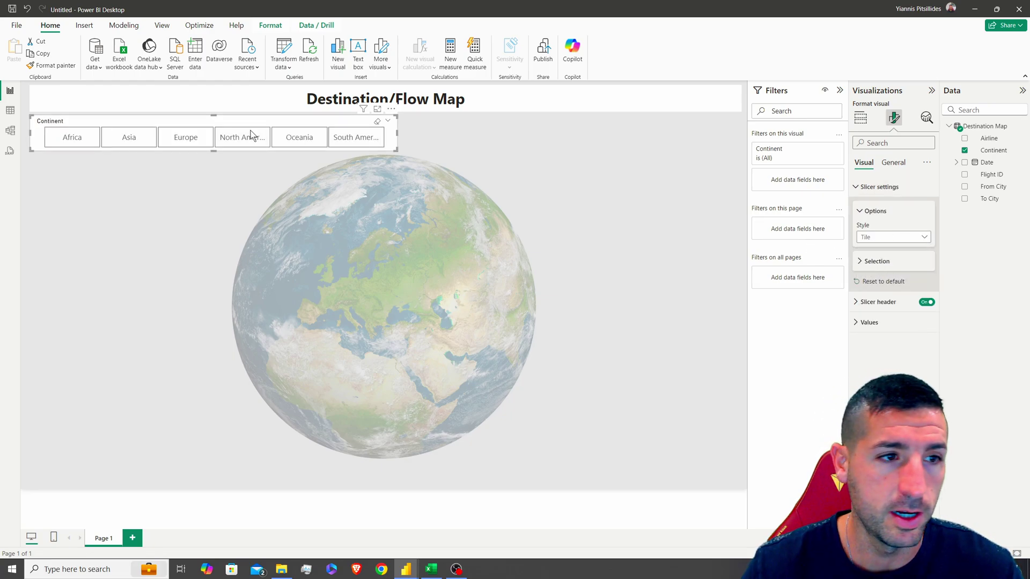
click(891, 322)
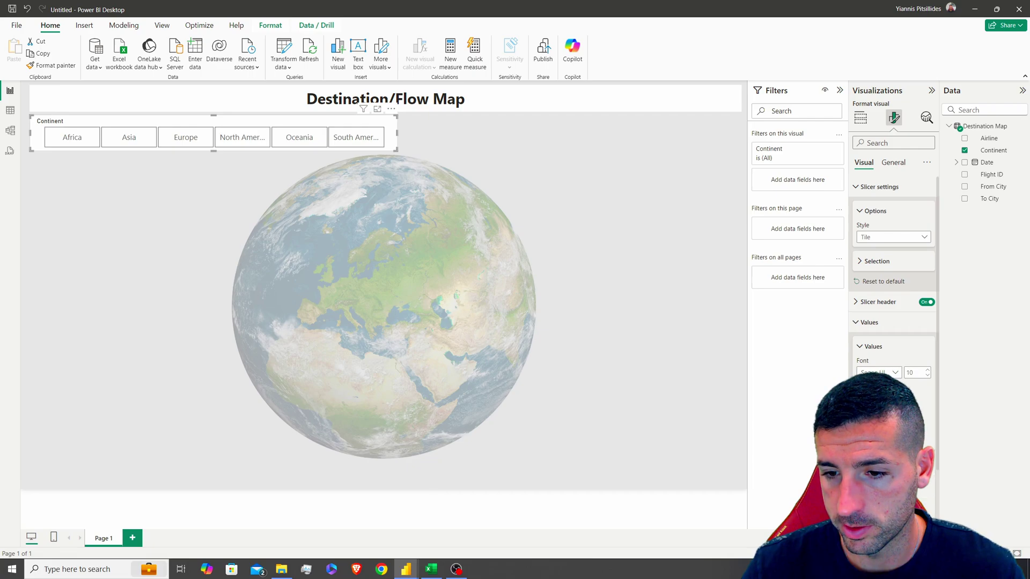
scroll(896, 333, down, 2)
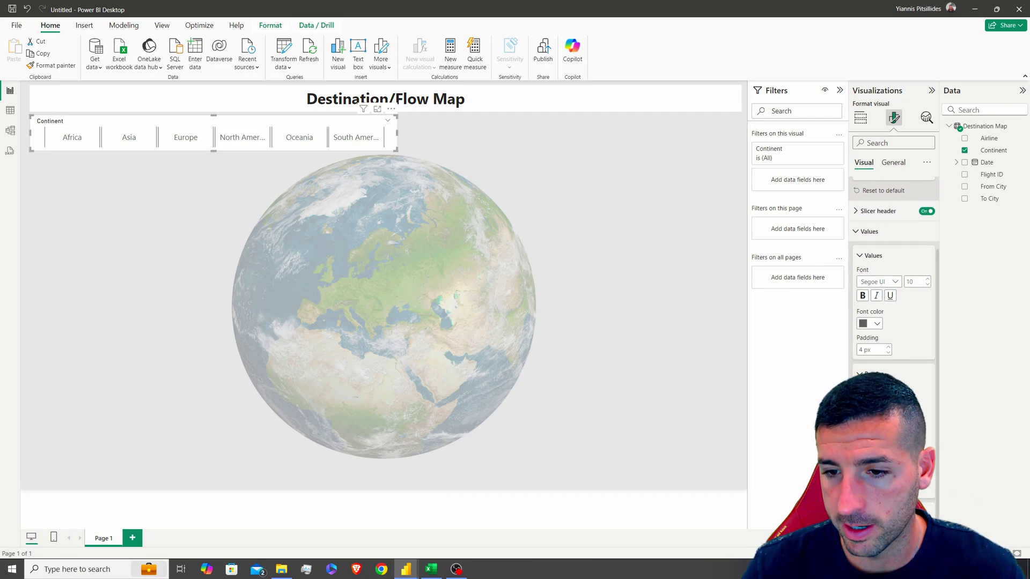
click(869, 323)
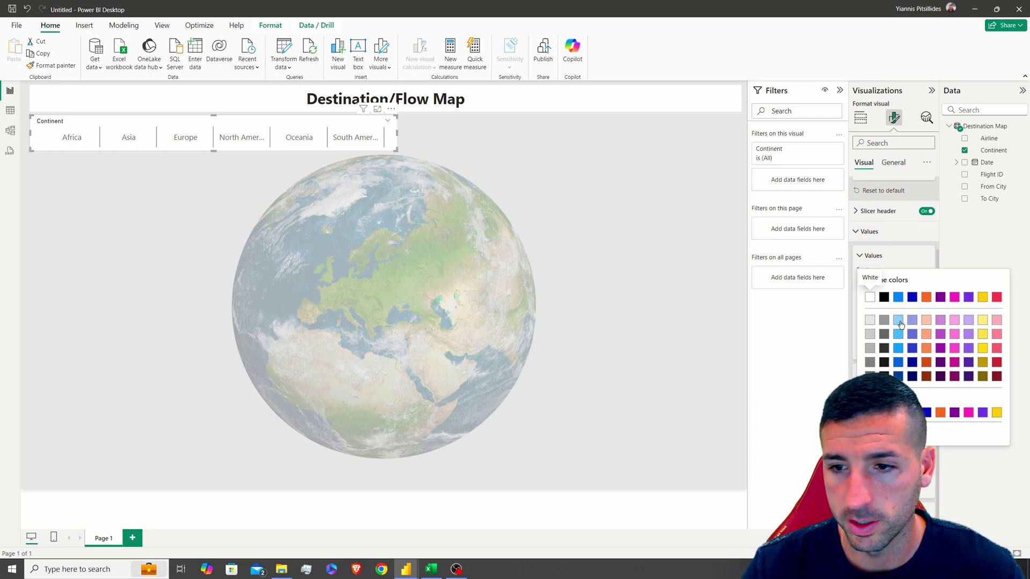
click(303, 167)
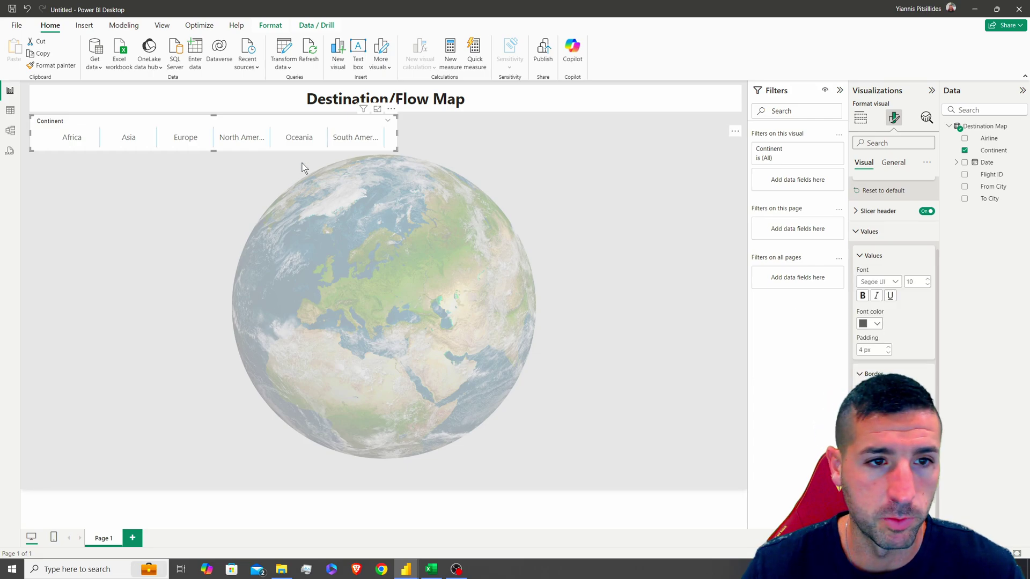
Hide the slicer header and add a bold black 'Continent' title.
click(926, 211)
click(893, 162)
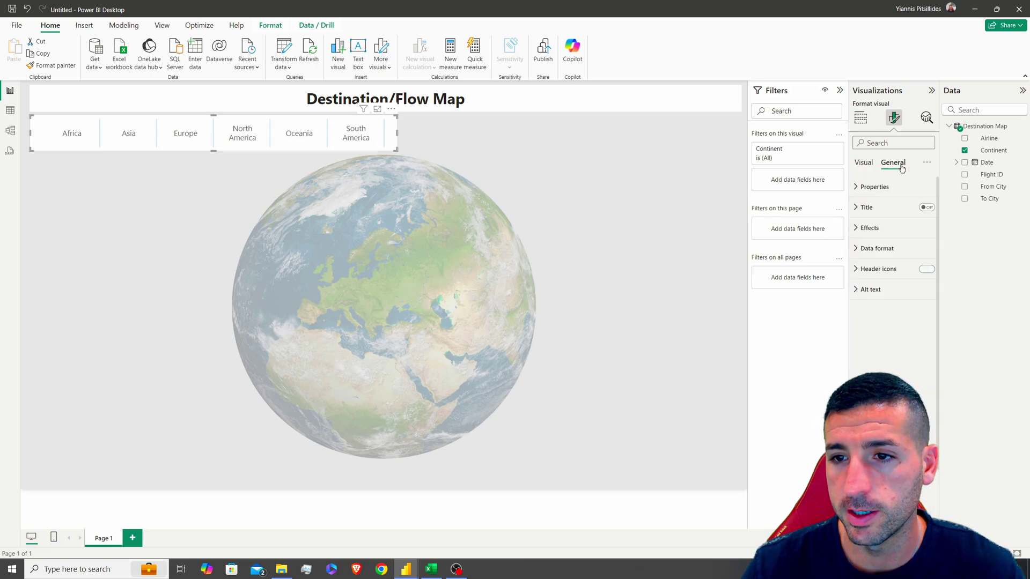
click(865, 207)
click(926, 208)
click(900, 232)
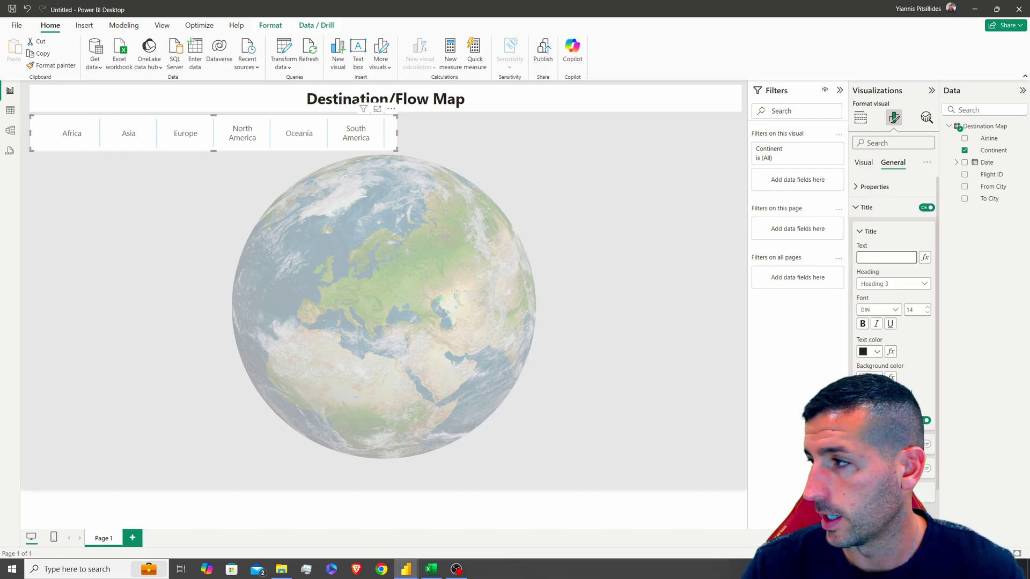
click(997, 156)
click(874, 258)
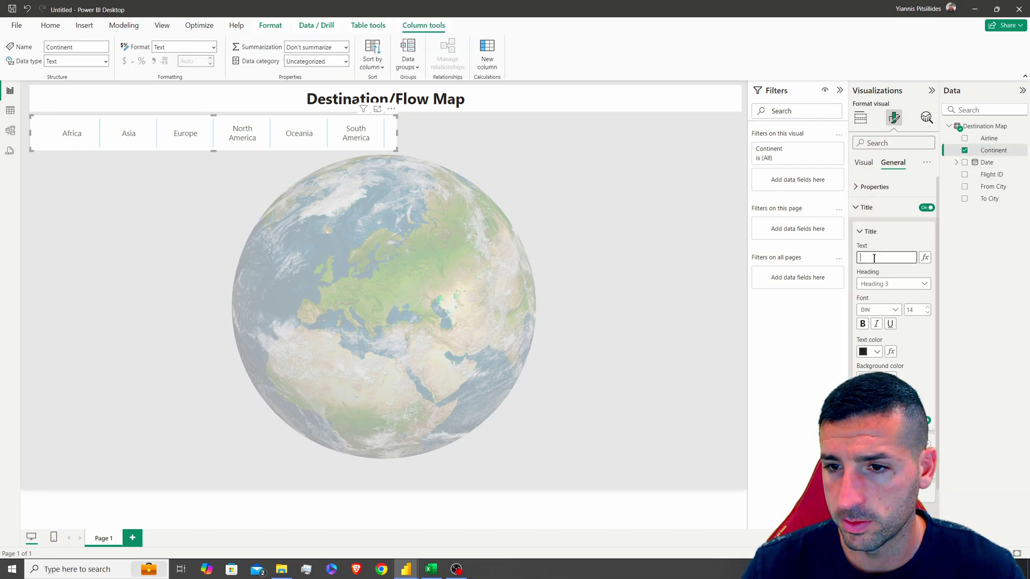
click(874, 351)
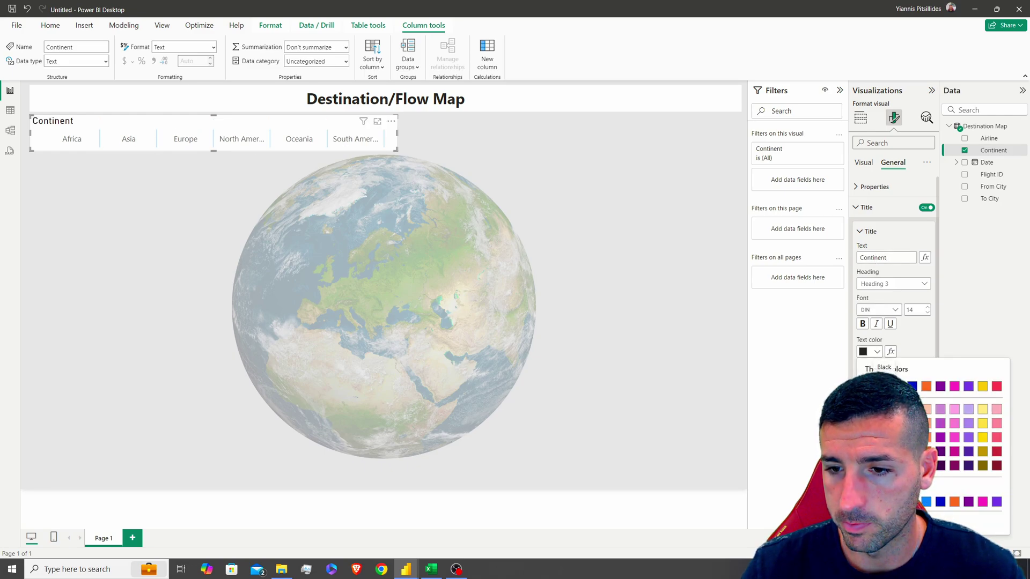
click(885, 386)
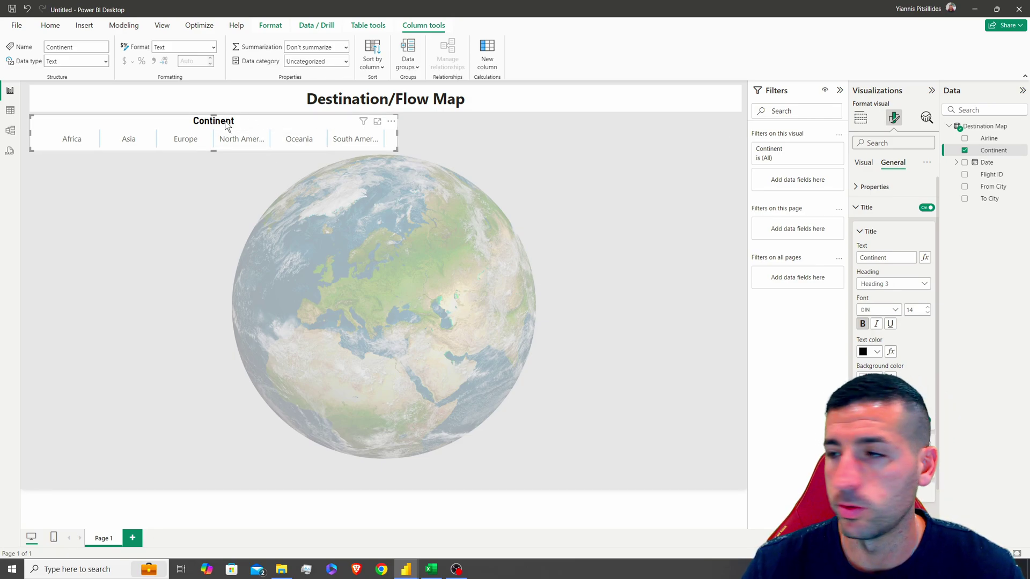
click(180, 127)
Duplicate the Continent slicer and place the copy to its right.
key(ctrl+c)
key(ctrl+v)
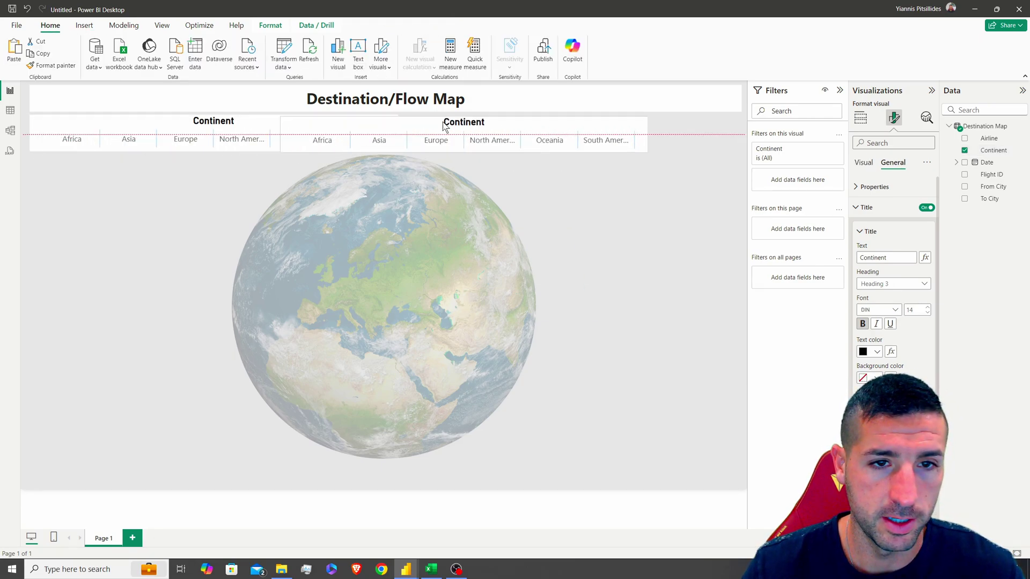
drag(423, 121, 521, 120)
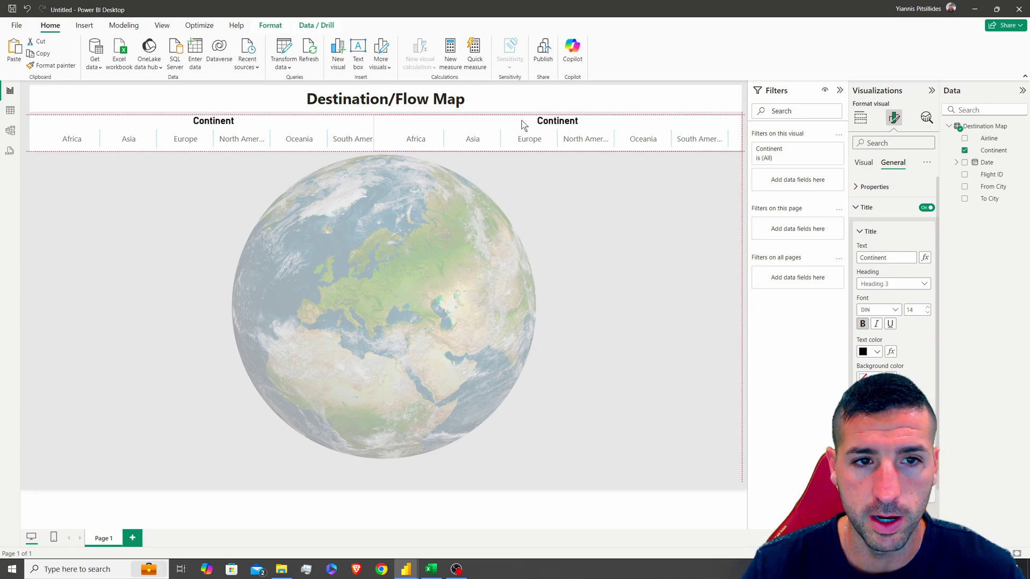
Change the copy's field from Continent to Airline and retitle it 'Airline'.
click(860, 118)
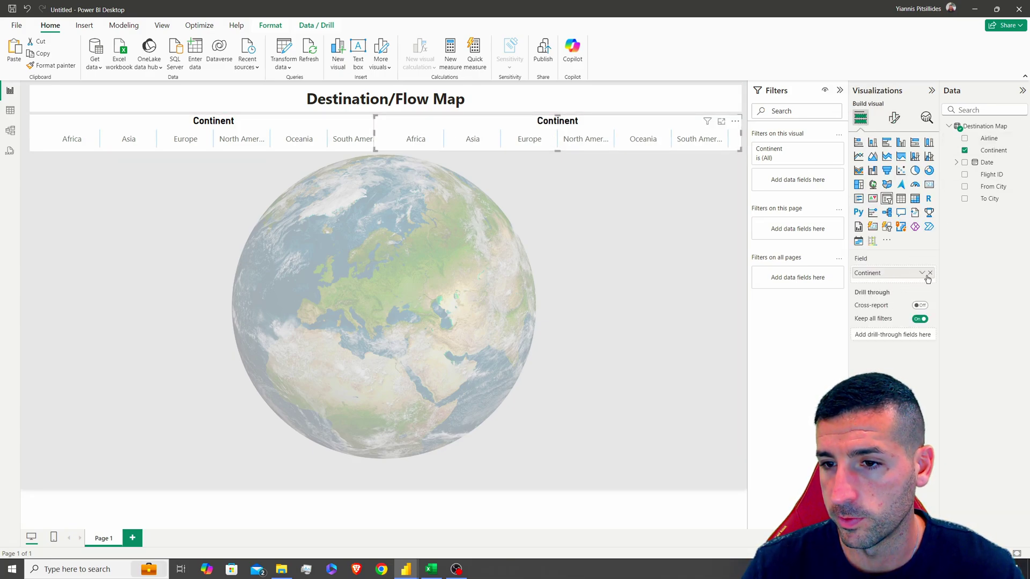
click(929, 273)
click(964, 138)
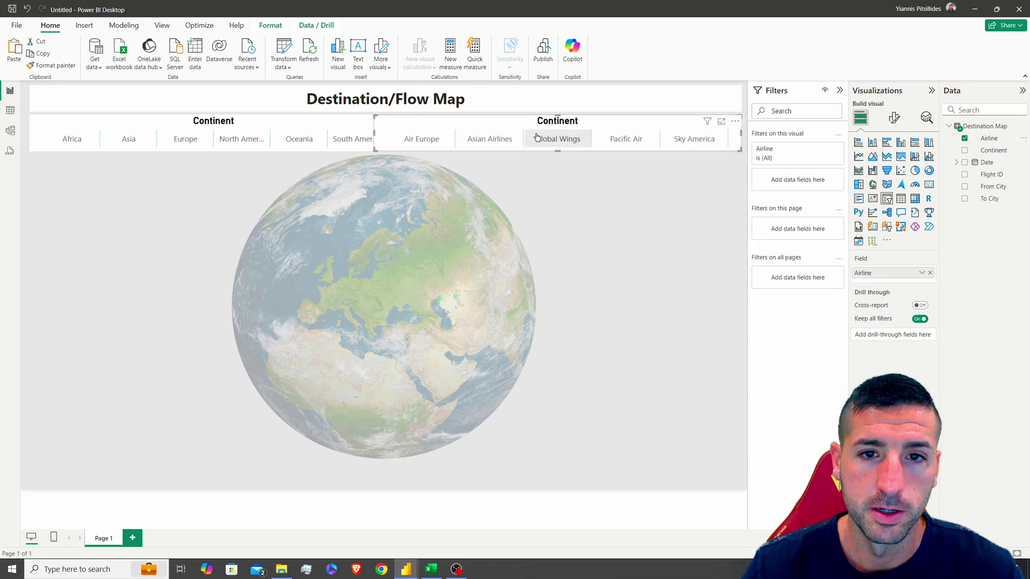
click(894, 118)
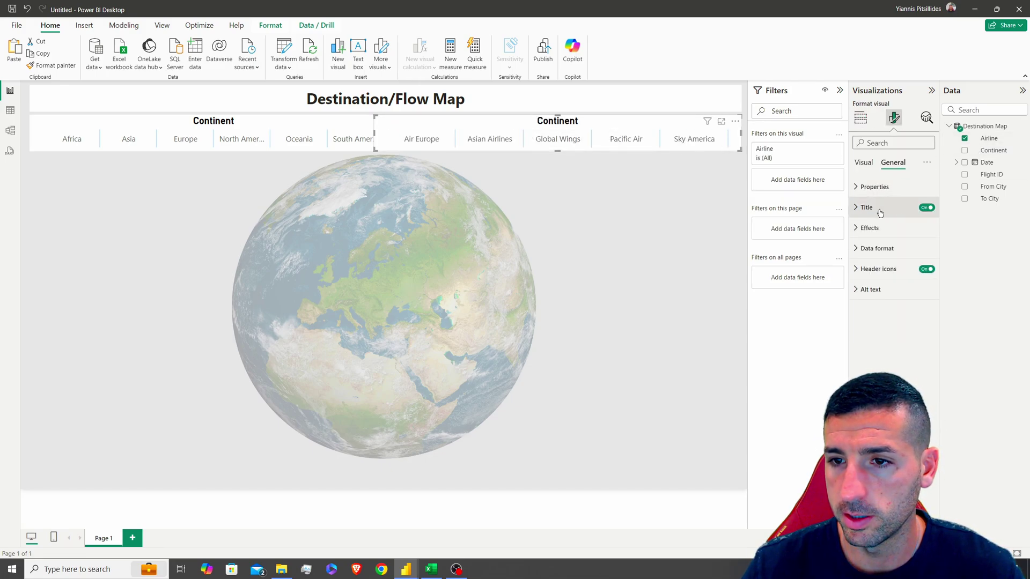
click(990, 138)
double_click(882, 258)
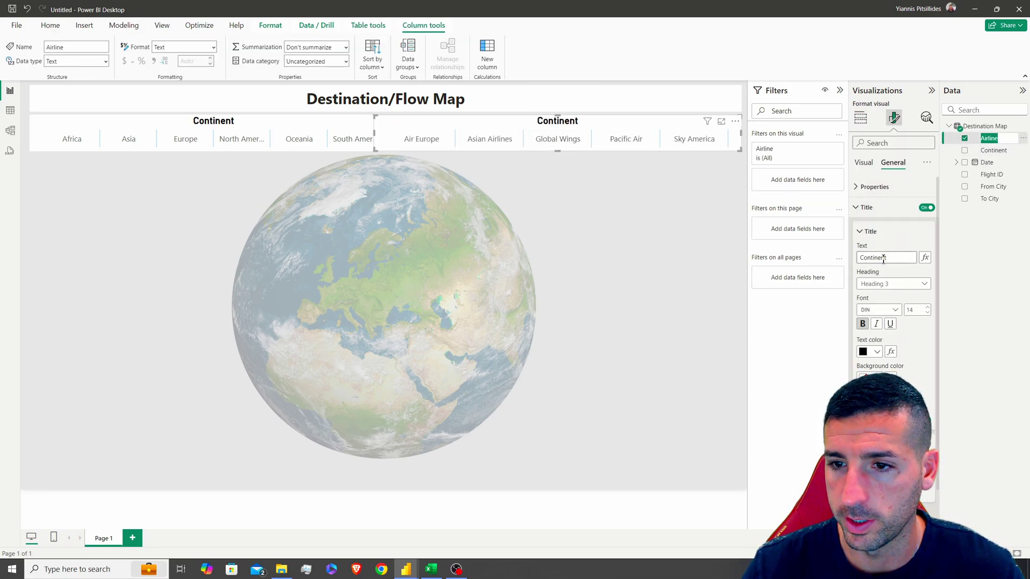
text(Airline)
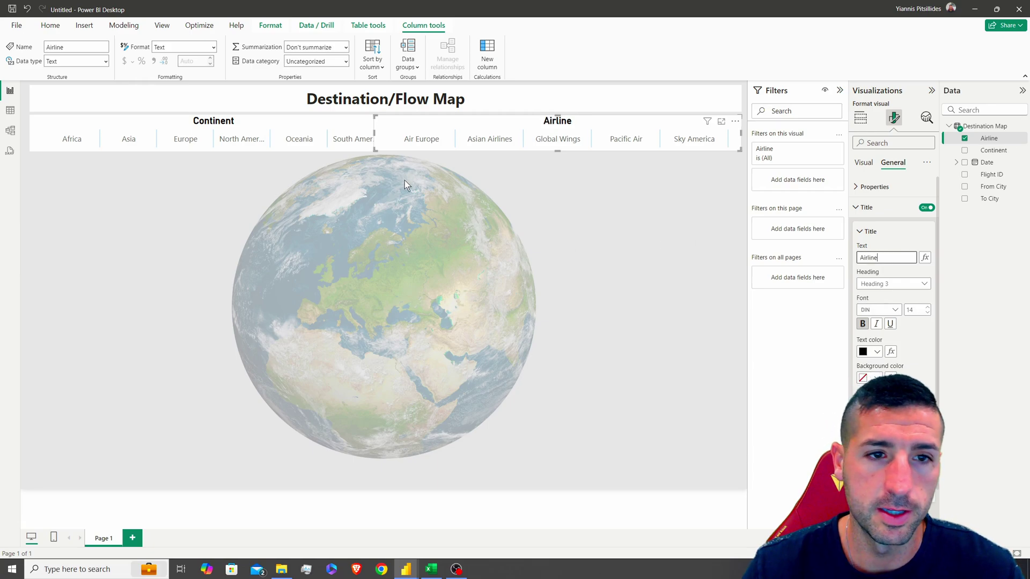
click(296, 125)
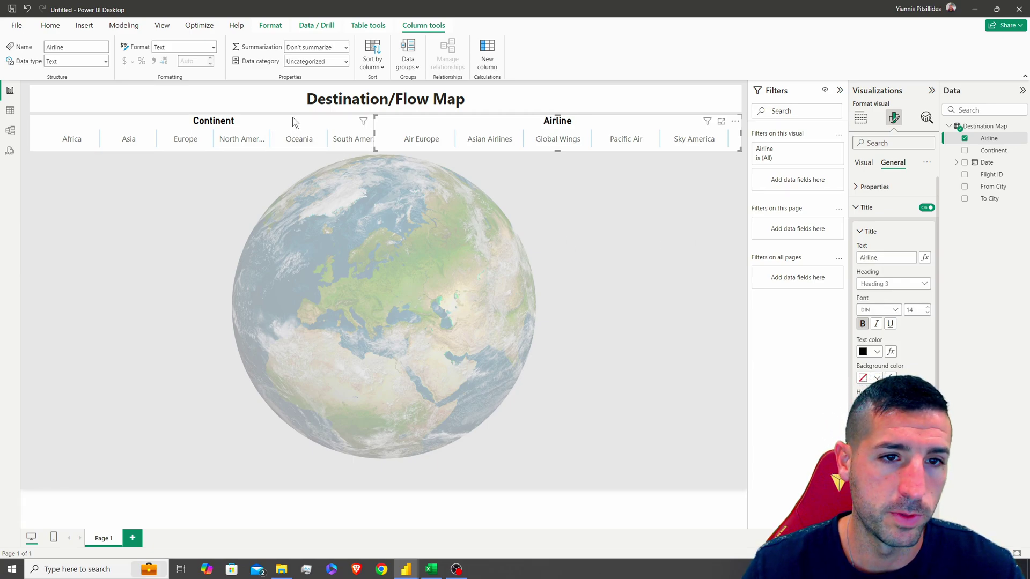
Align the Continent and Airline slicers side by side across the top of the report.
ctrl+click(426, 126)
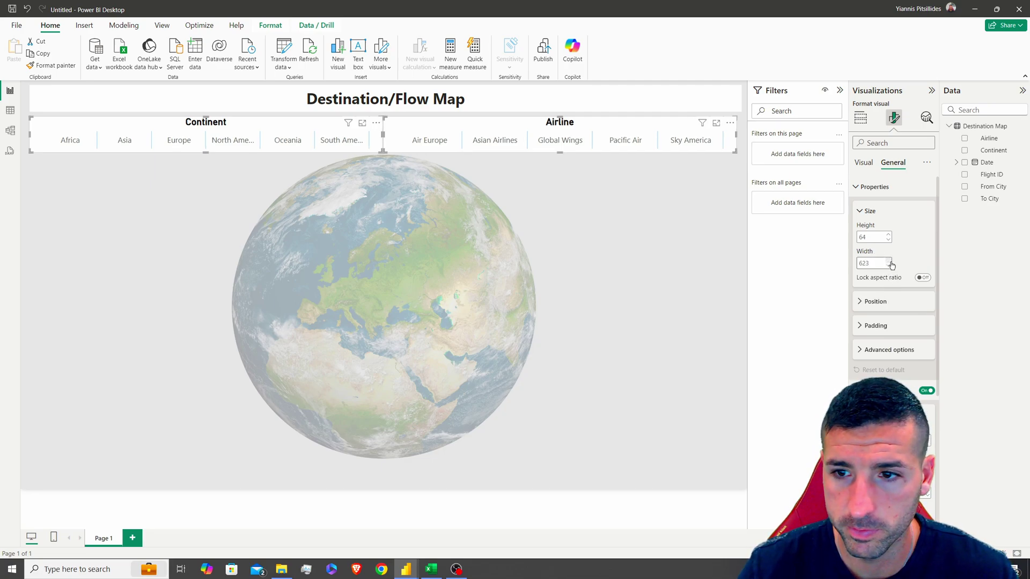
drag(489, 123, 498, 127)
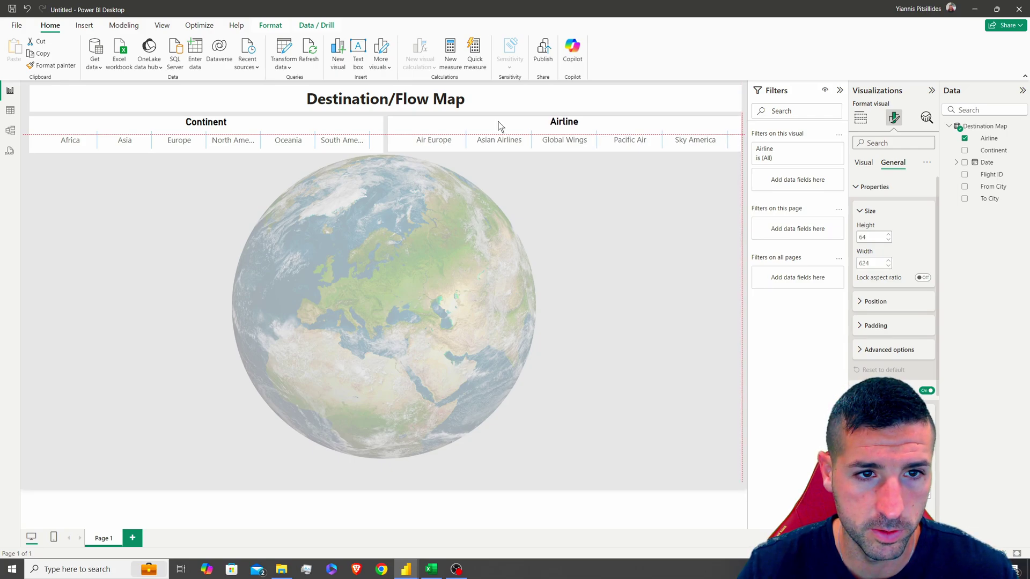
click(140, 121)
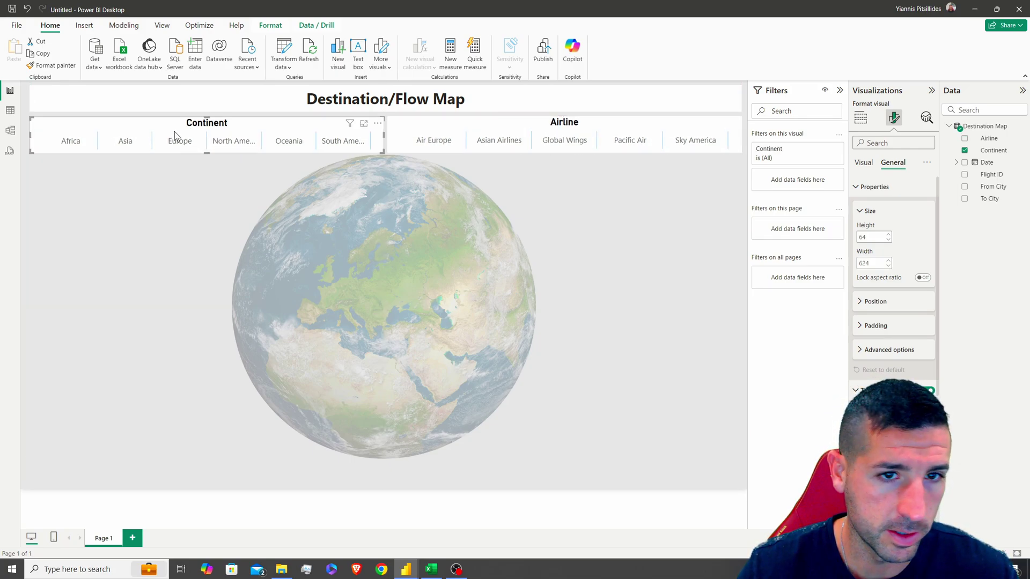
ctrl+click(534, 124)
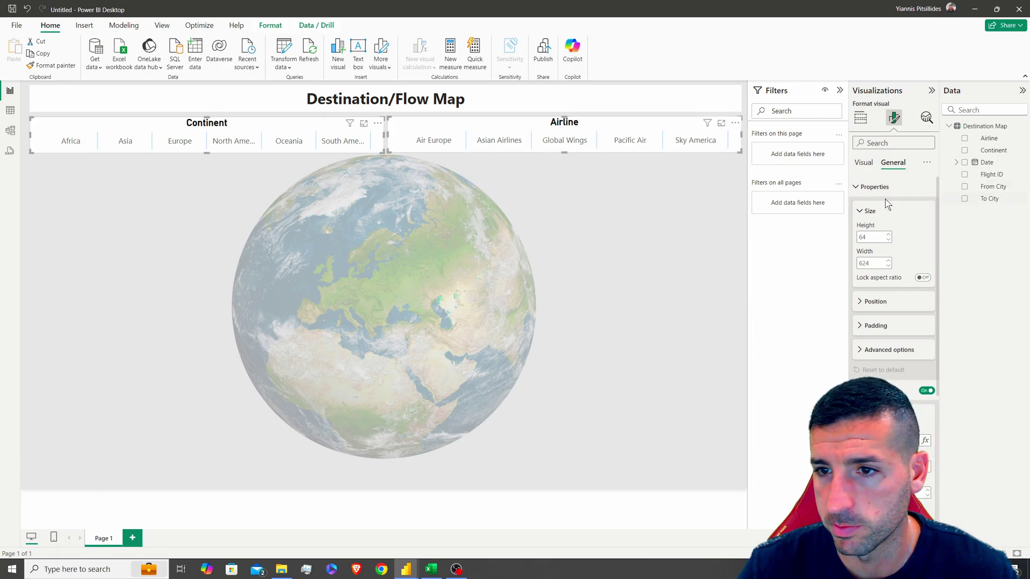
drag(544, 121, 579, 128)
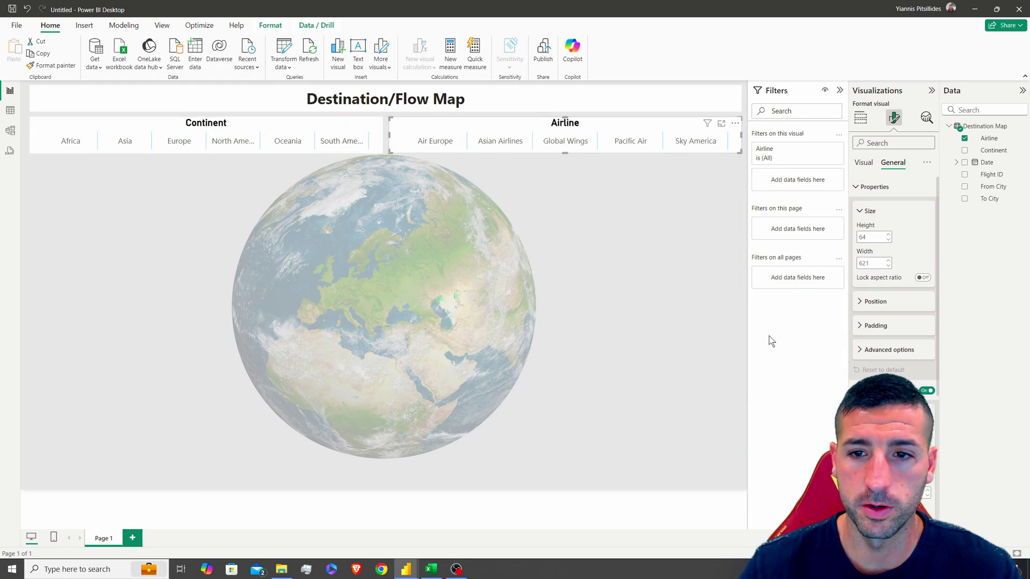
click(711, 480)
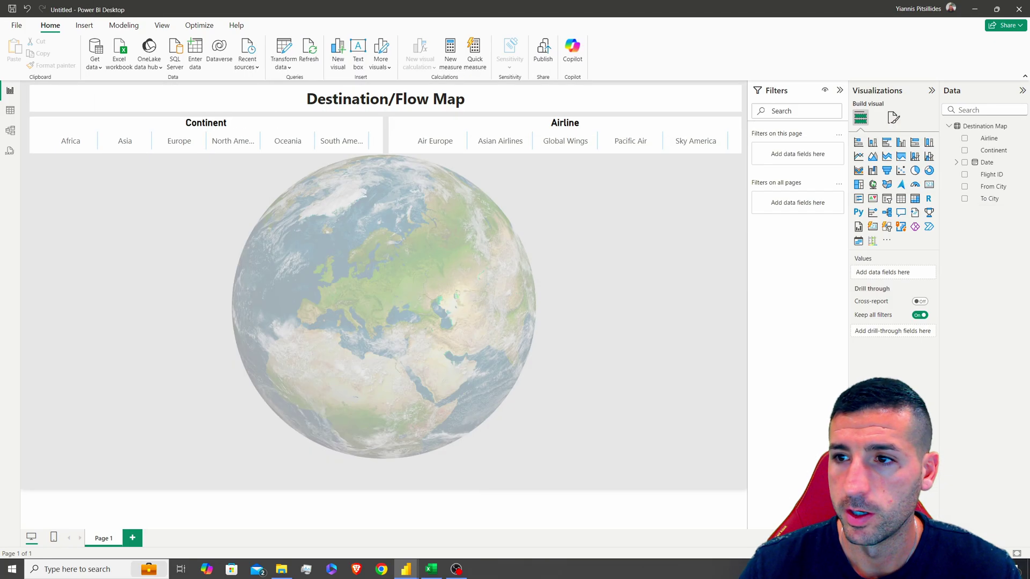
Duplicate the Continent slicer and reshape the copy into a narrow, tall panel below it.
click(191, 130)
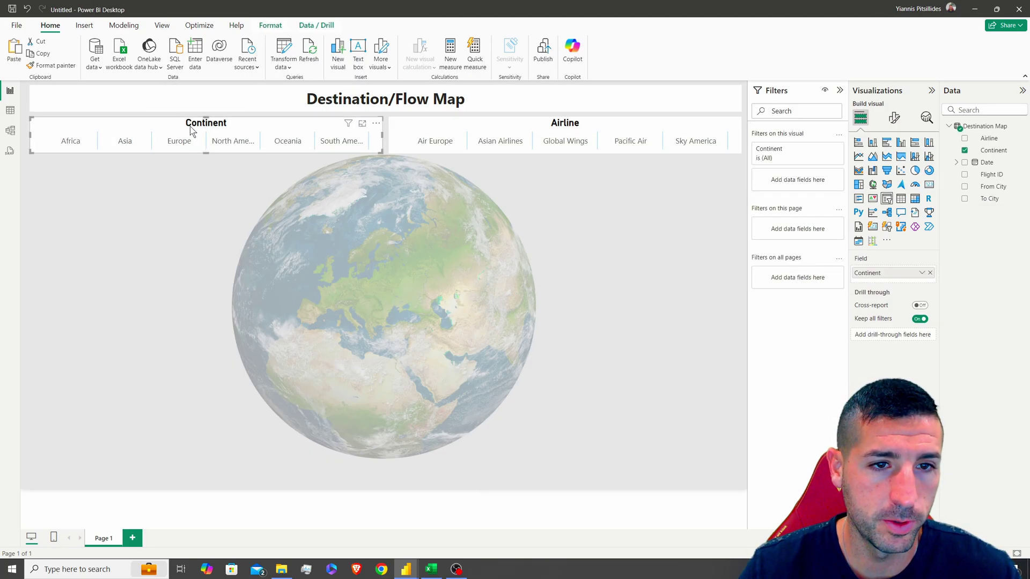
key(ctrl+c)
key(ctrl+v)
drag(202, 131, 183, 169)
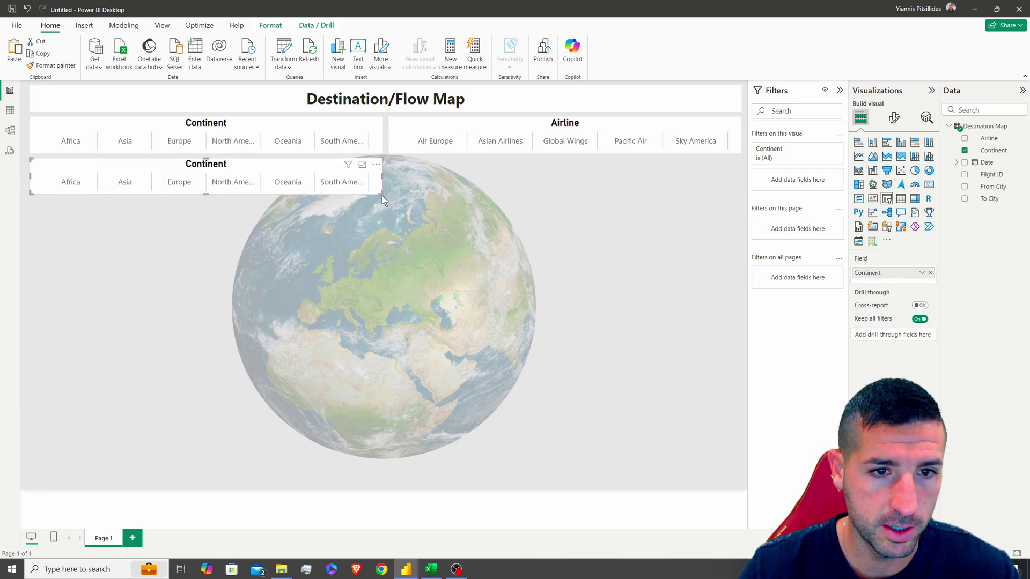
drag(382, 195, 134, 334)
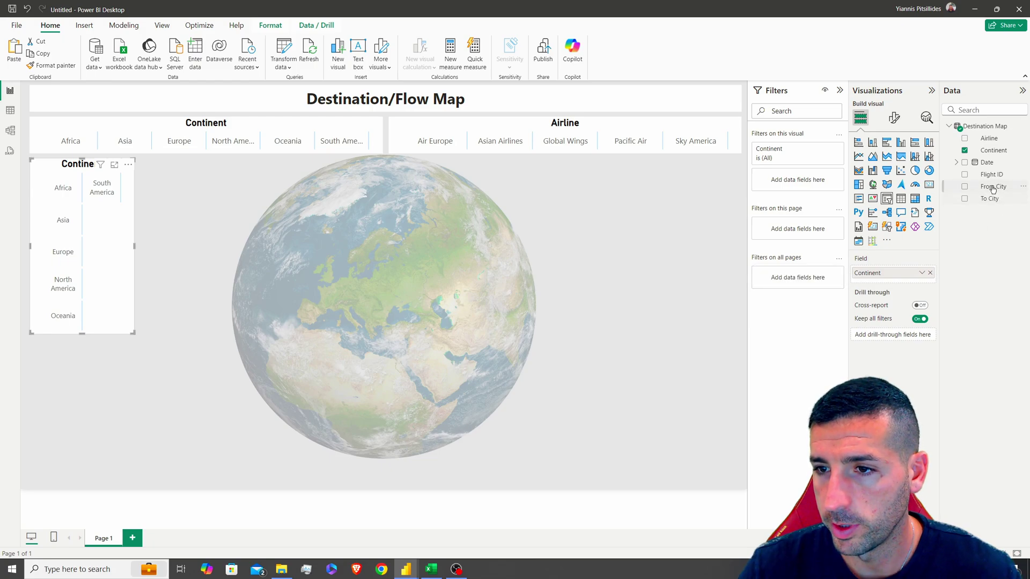
Set the new slicer's field to From City with the Vertical list style.
drag(993, 189, 905, 272)
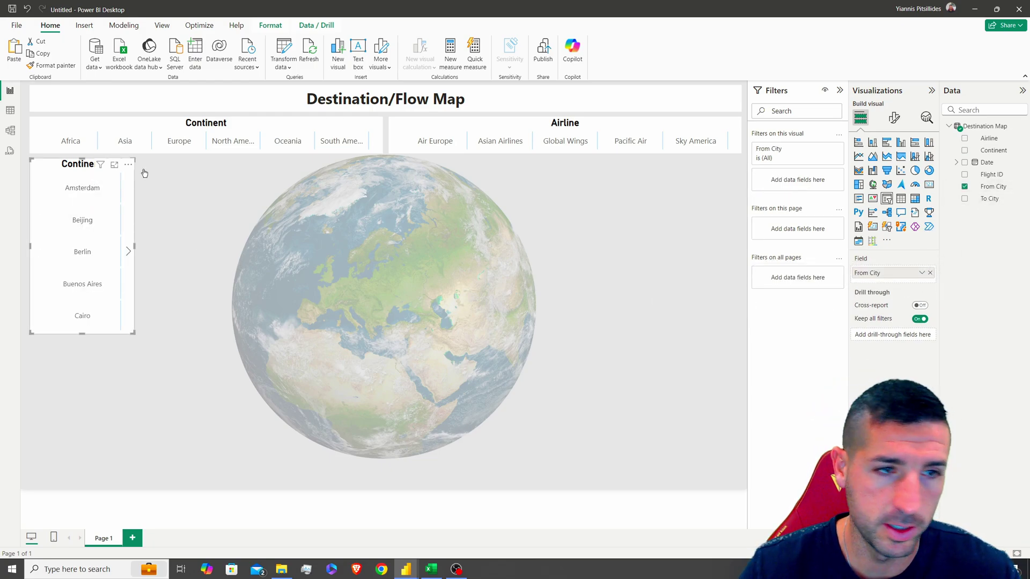
click(894, 117)
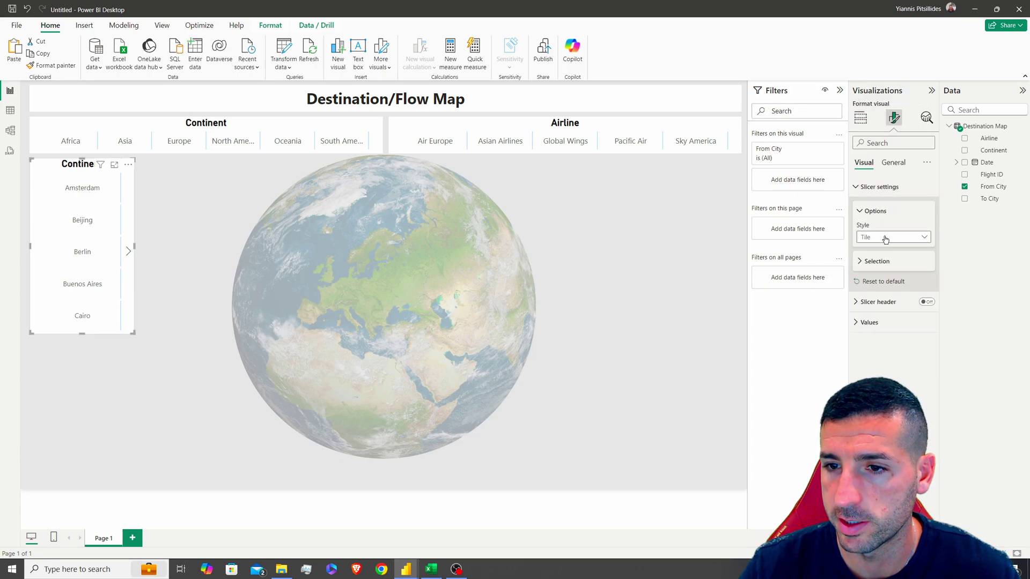
click(886, 239)
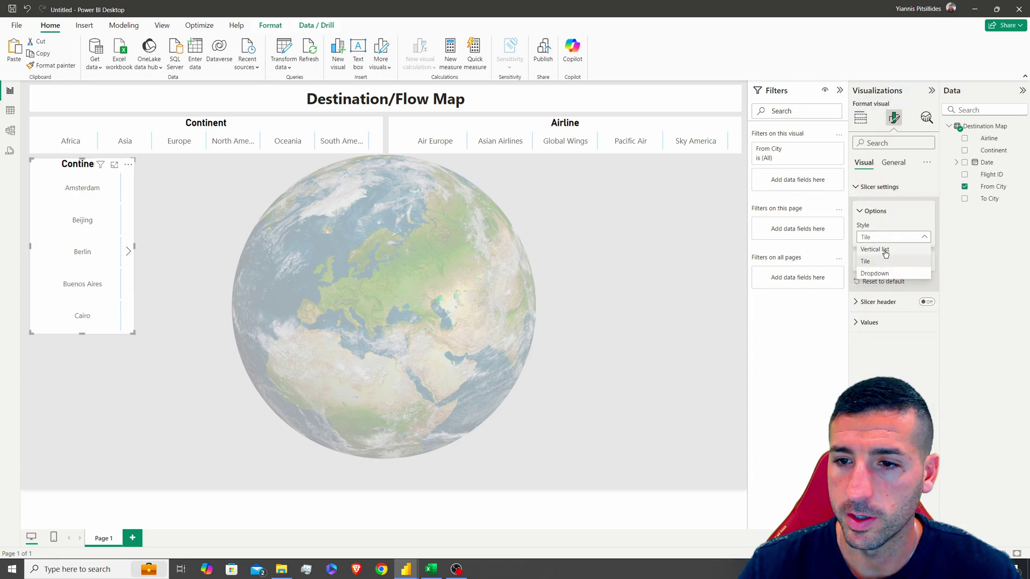
click(886, 250)
scroll(85, 223, down, 5)
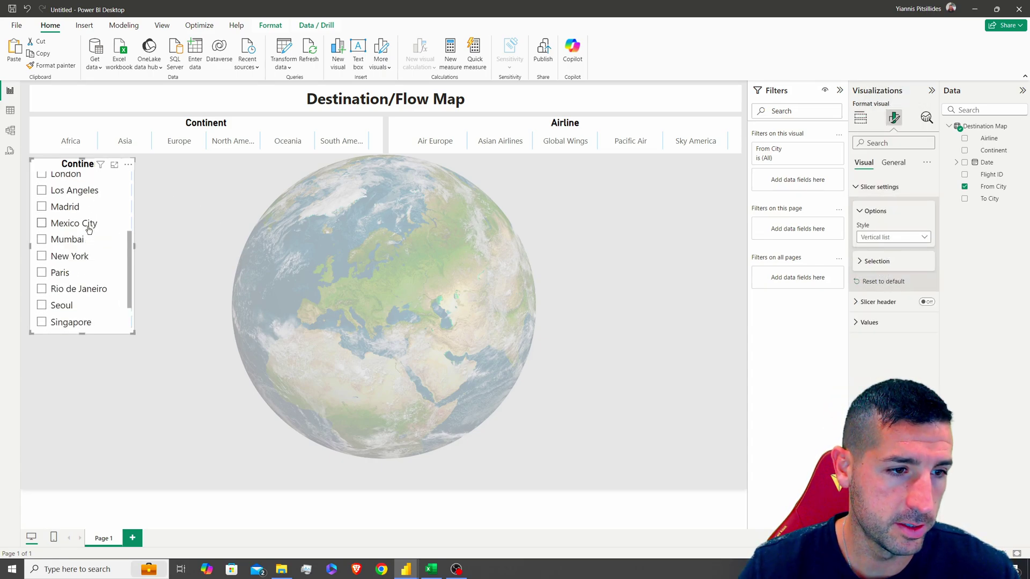
scroll(78, 177, up, 5)
Duplicate the city slicer, stack the copy below, and shorten the upper slicer.
key(ctrl+c)
key(ctrl+v)
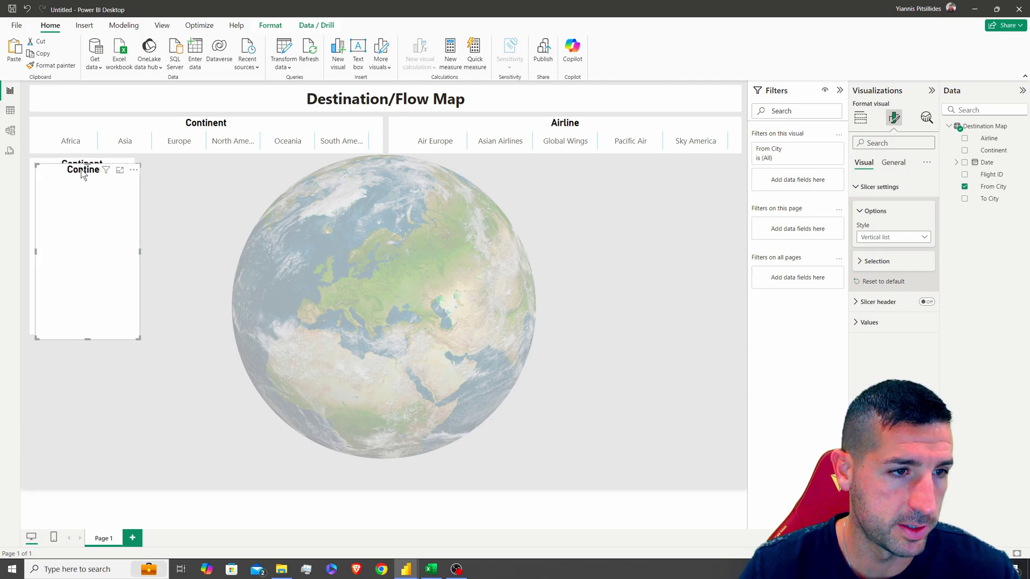
drag(78, 171, 77, 322)
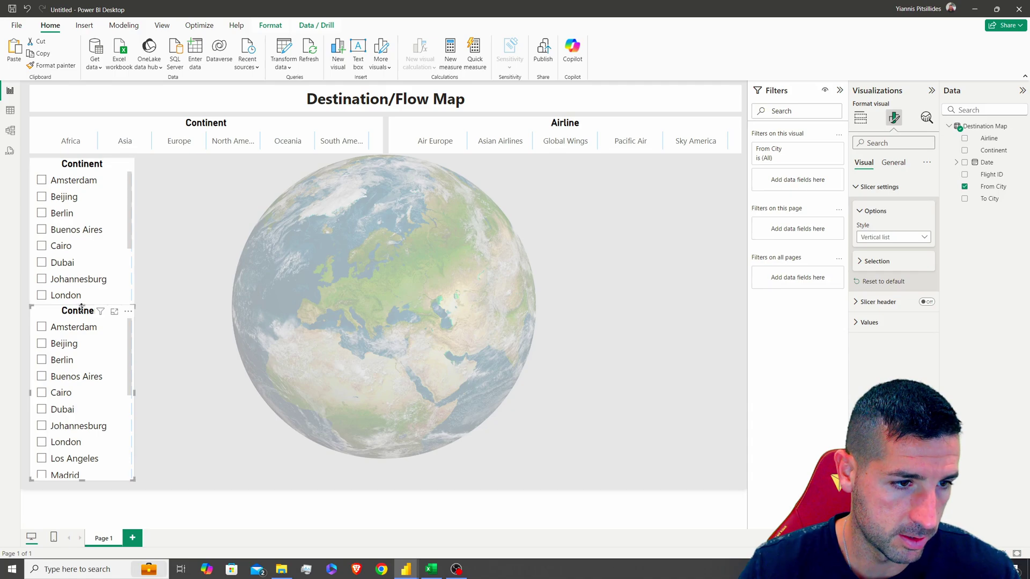
click(83, 320)
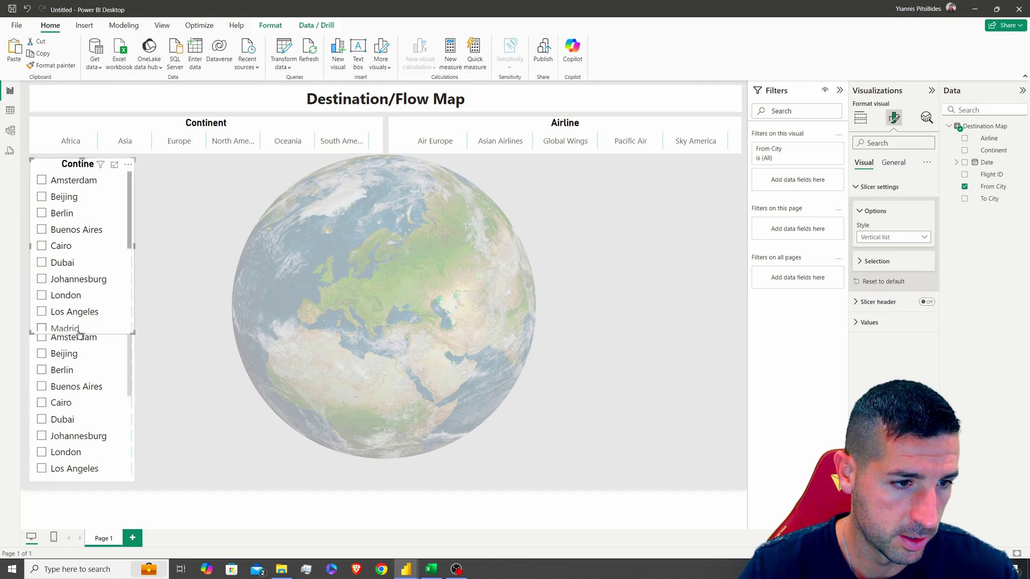
mouse_move(79, 334)
mouse_down()
mouse_move(81, 314)
mouse_move(84, 322)
mouse_up()
click(87, 327)
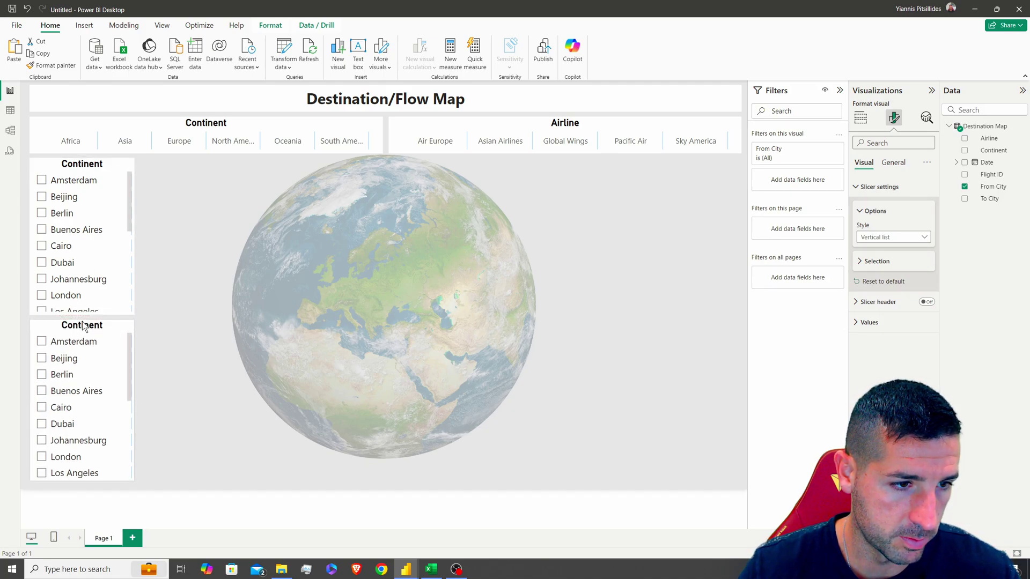
click(79, 168)
Title the upper slicer From City.
double_click(996, 186)
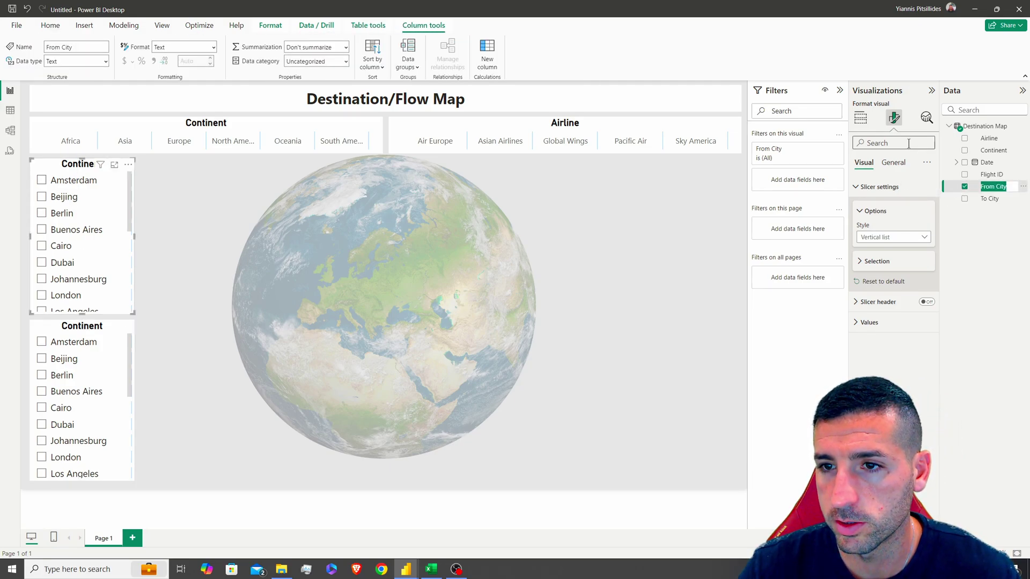
click(893, 162)
click(877, 209)
double_click(882, 257)
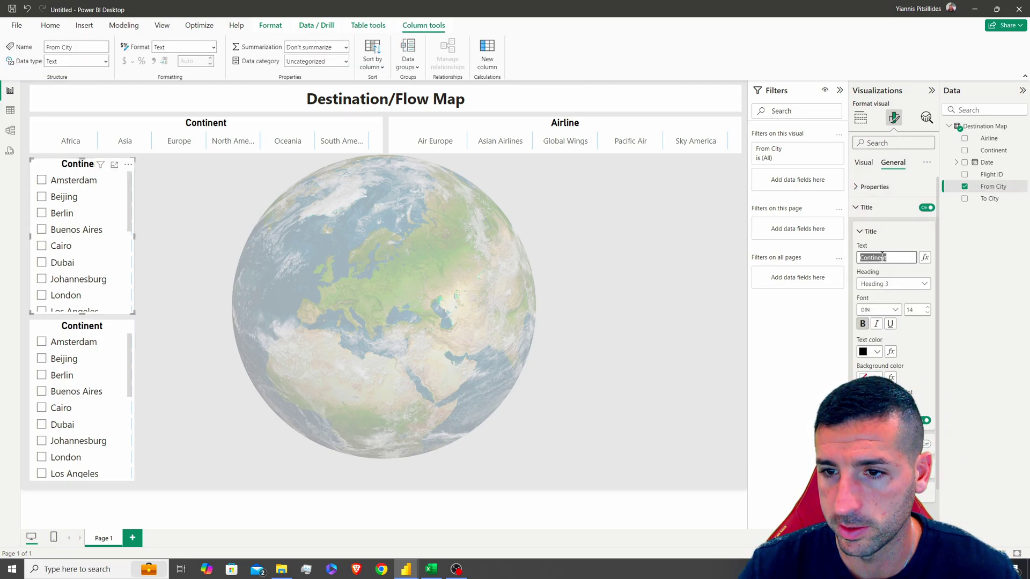
Retitle the lower slicer 'To City' and swap its field from From City to To City.
click(70, 332)
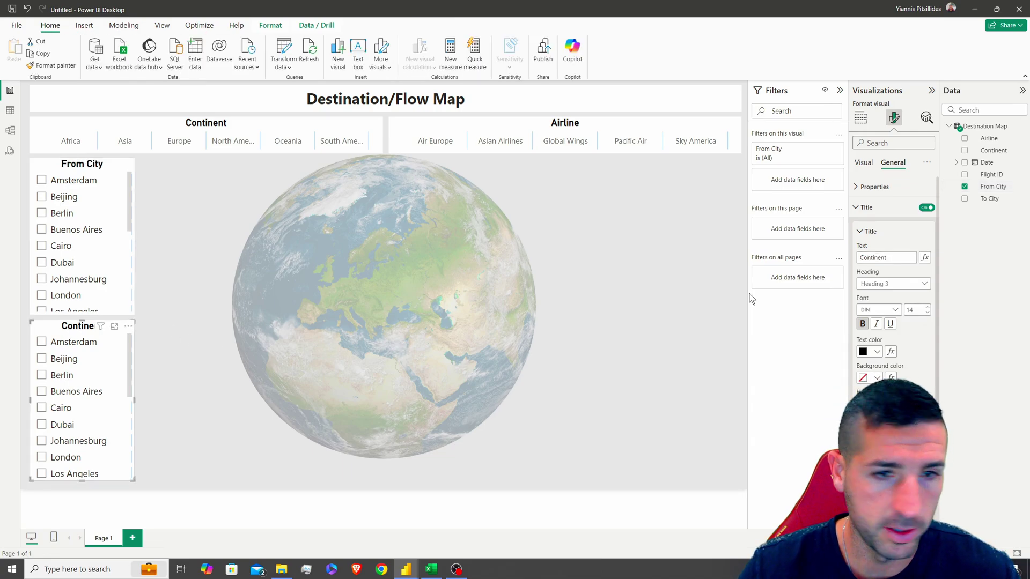
click(990, 190)
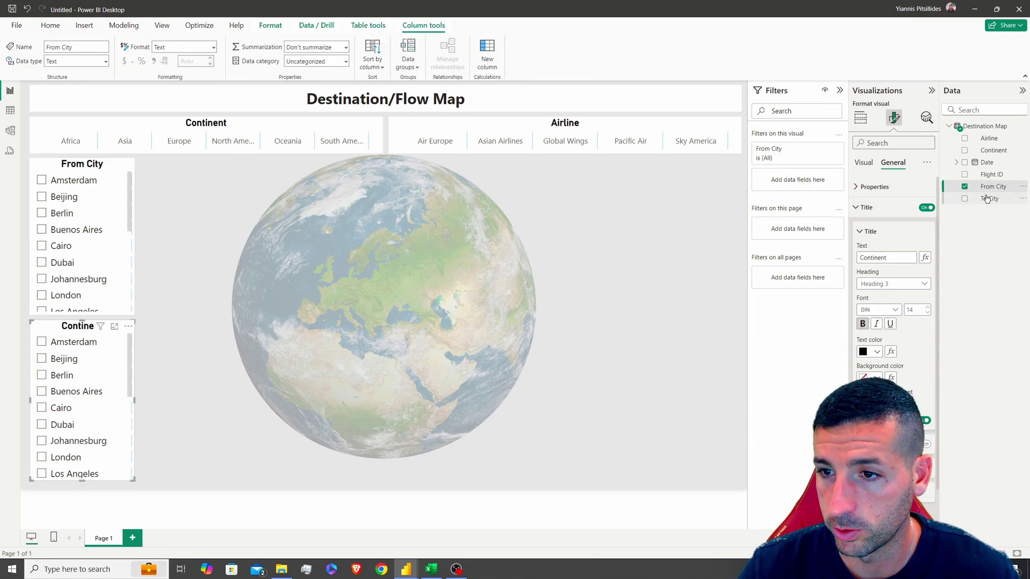
click(987, 199)
double_click(888, 257)
text(To City)
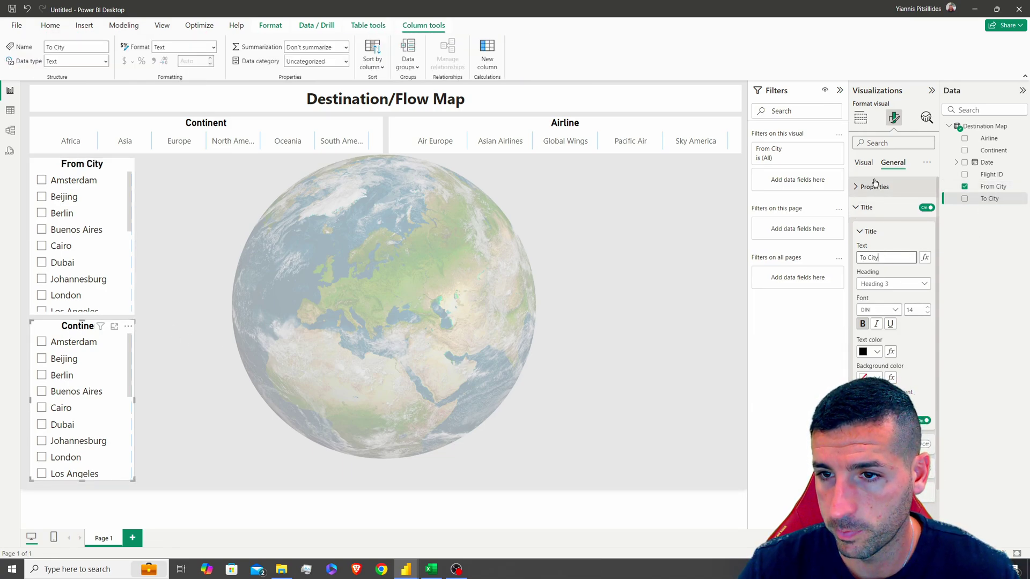
click(860, 118)
drag(928, 256, 920, 274)
click(930, 285)
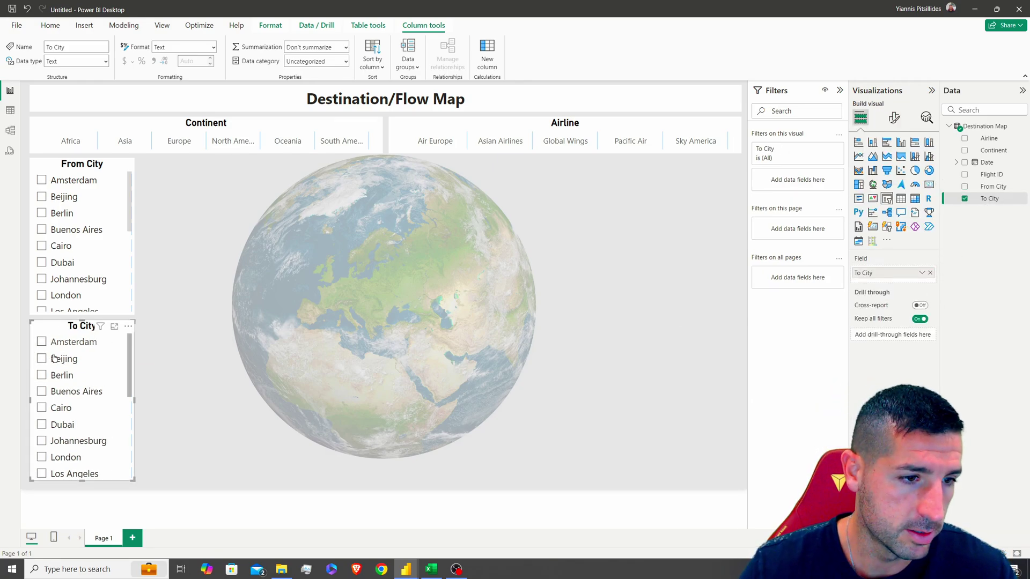
Add a search box to the From City slicer and bring up the To City slicer's options.
click(104, 172)
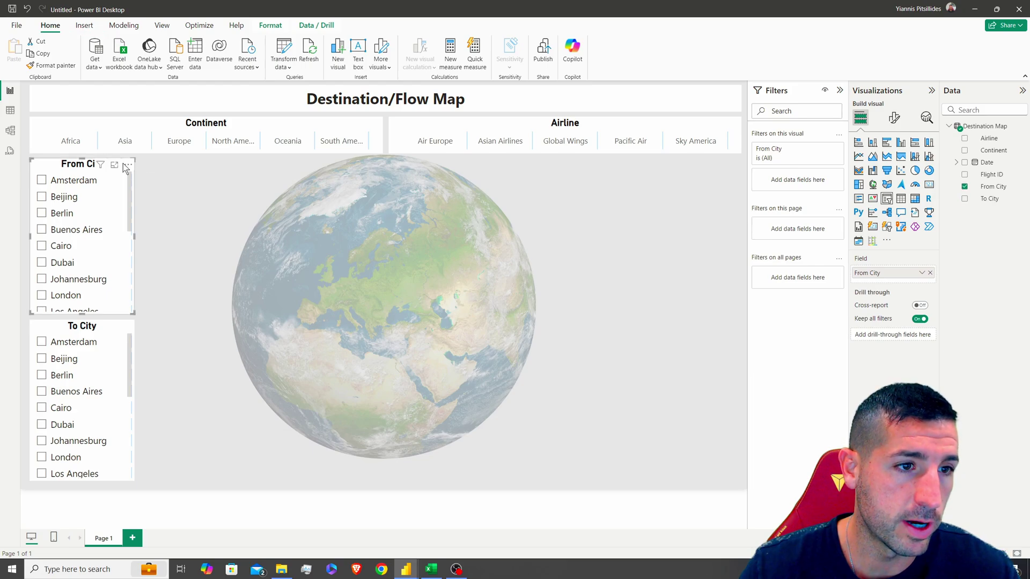
click(128, 164)
click(161, 225)
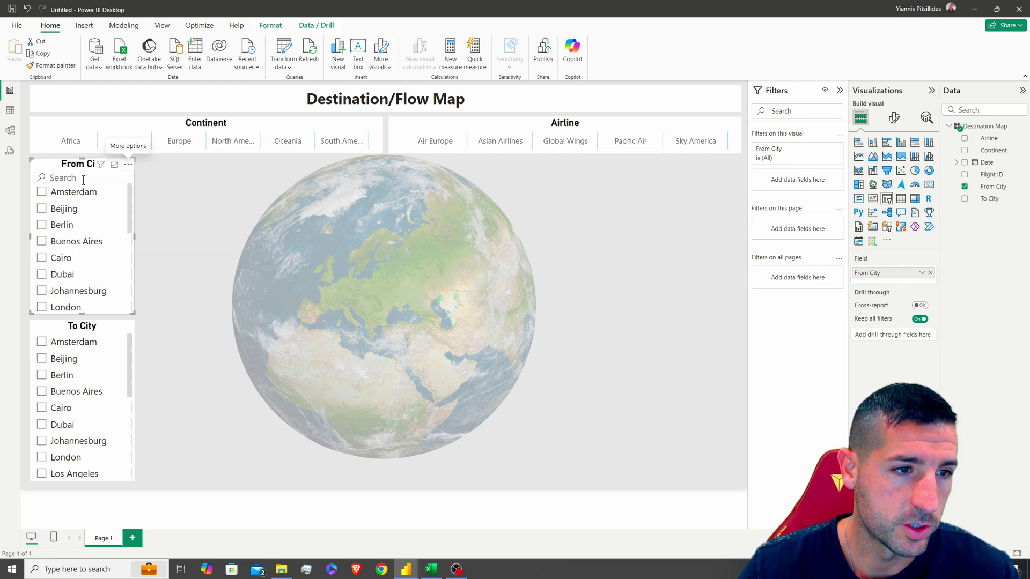
click(95, 330)
click(128, 329)
Enable Search on the To City slicer and import the Flow map custom visual from AppSource.
click(161, 388)
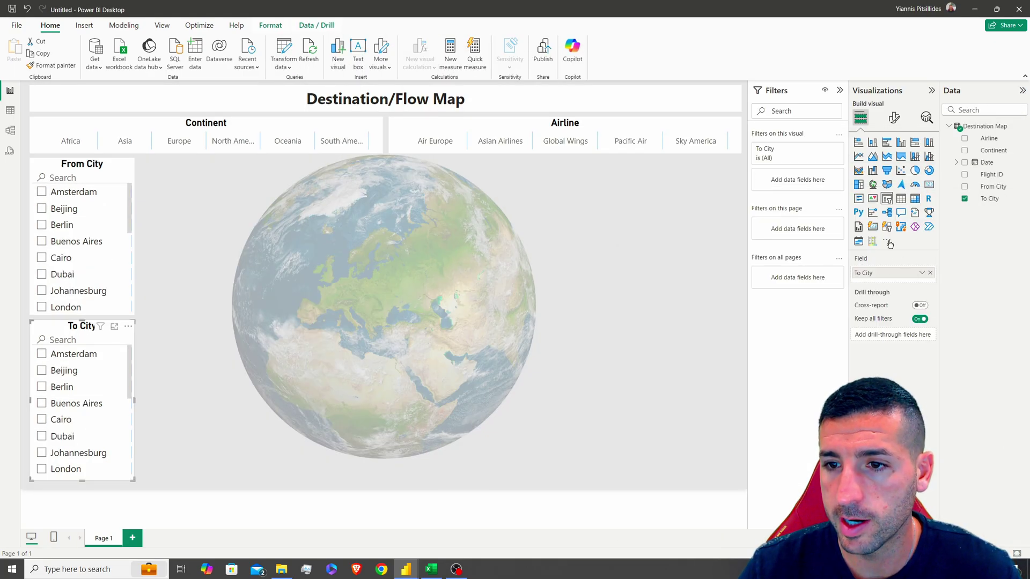
click(888, 242)
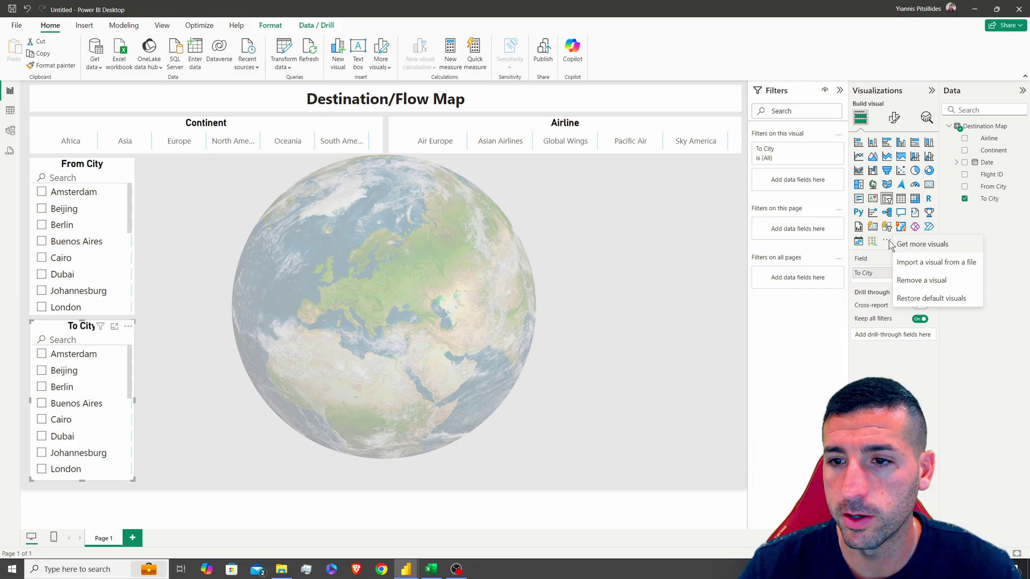
click(914, 246)
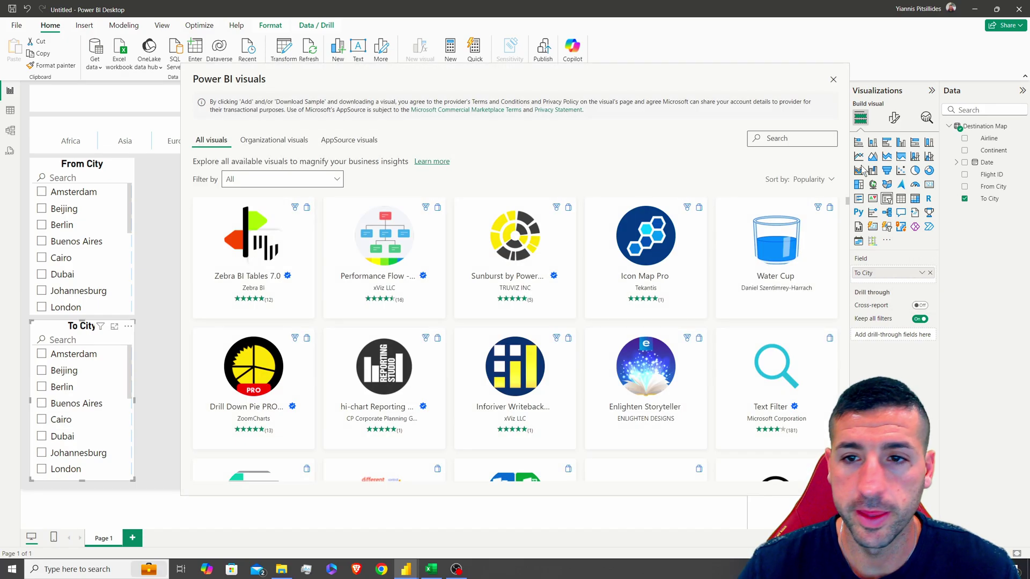
text(flow ma)
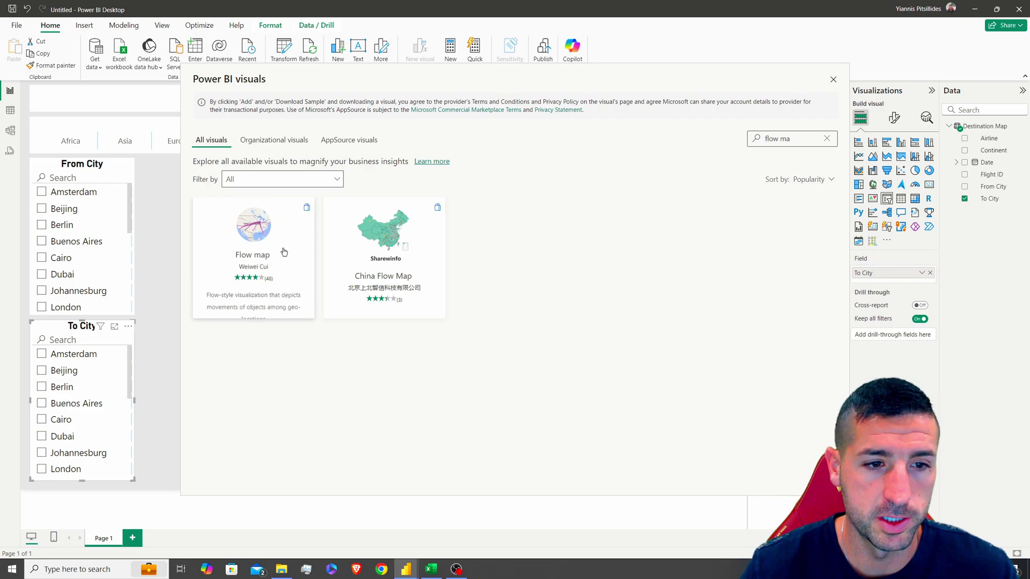
click(256, 247)
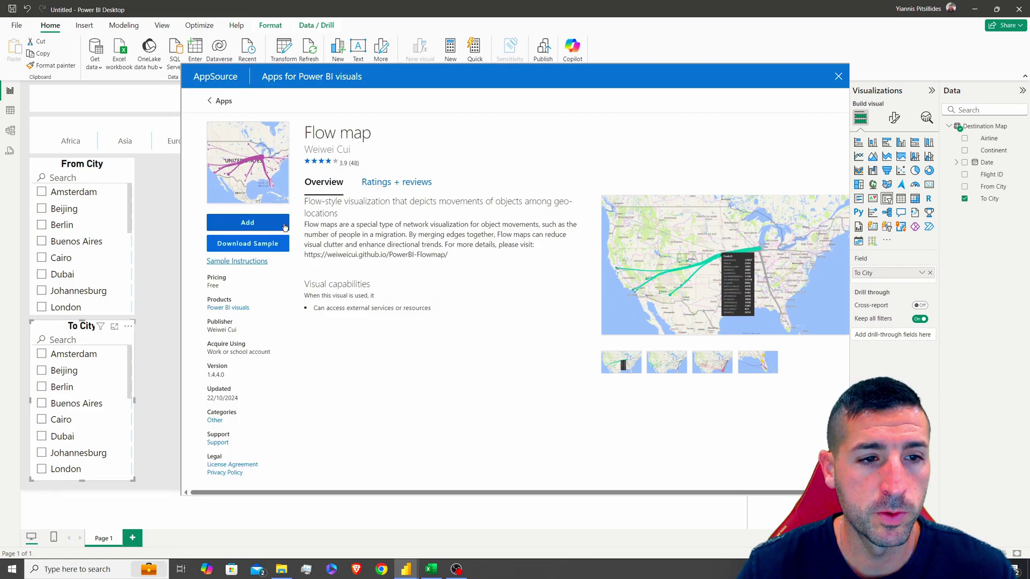
click(258, 222)
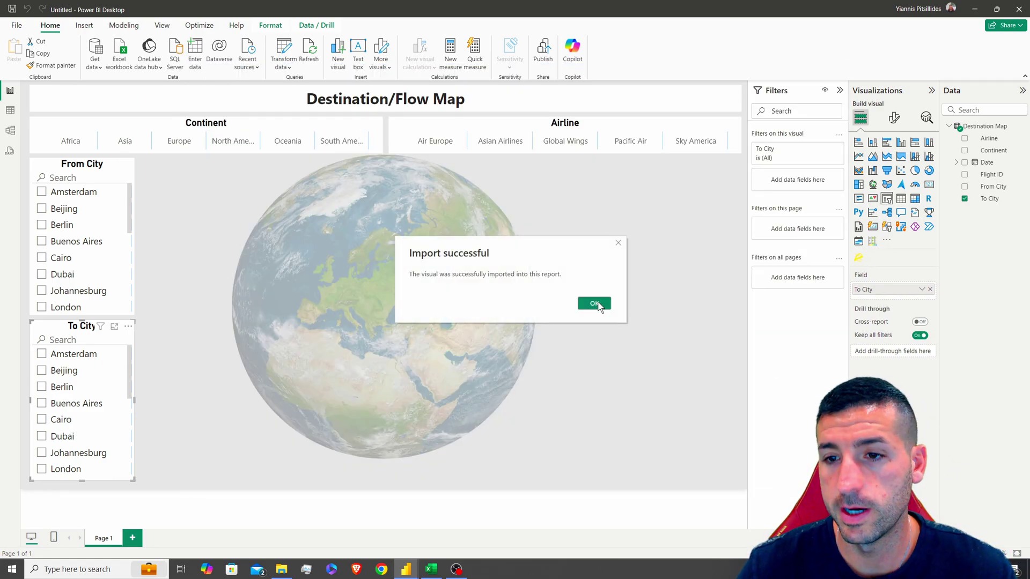
click(595, 304)
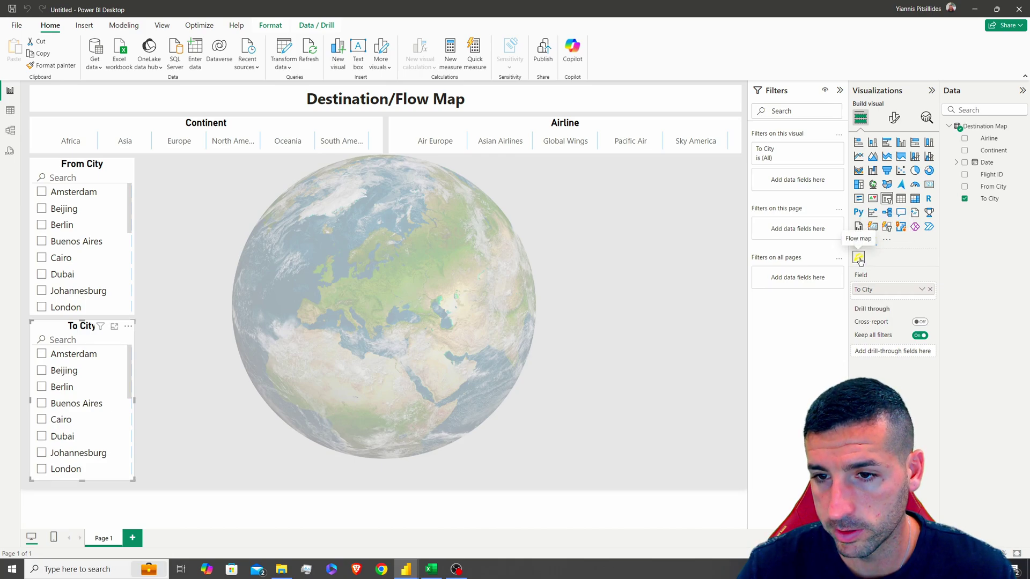
Restore the To City visual to a slicer after it was accidentally turned into a Flow map.
click(859, 258)
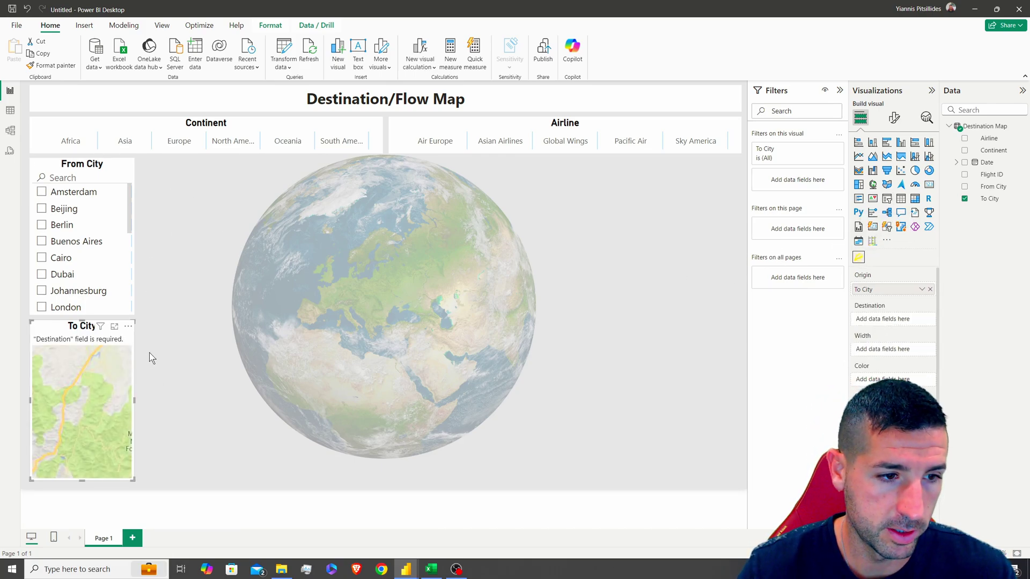
click(28, 10)
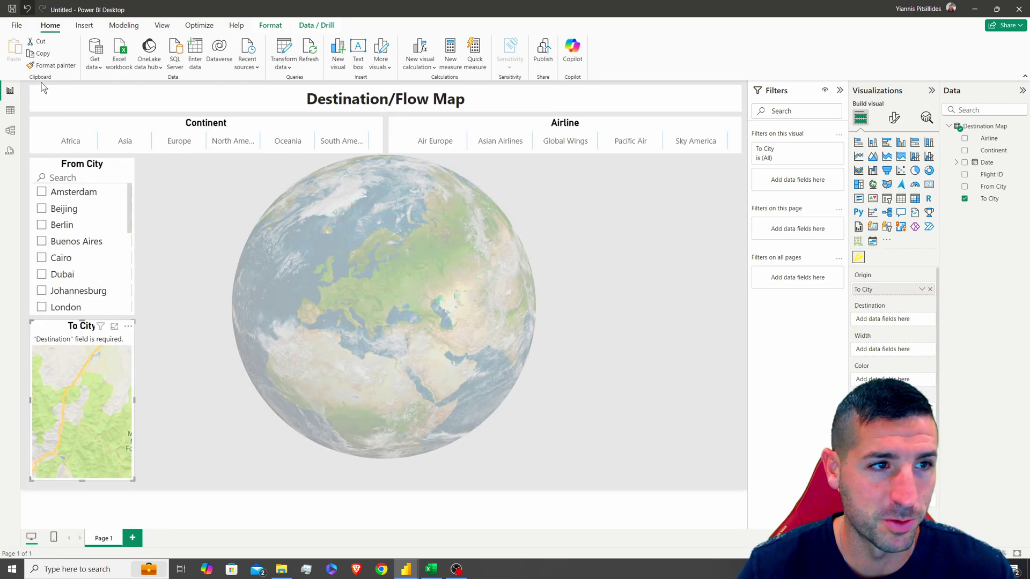
mouse_move(100, 326)
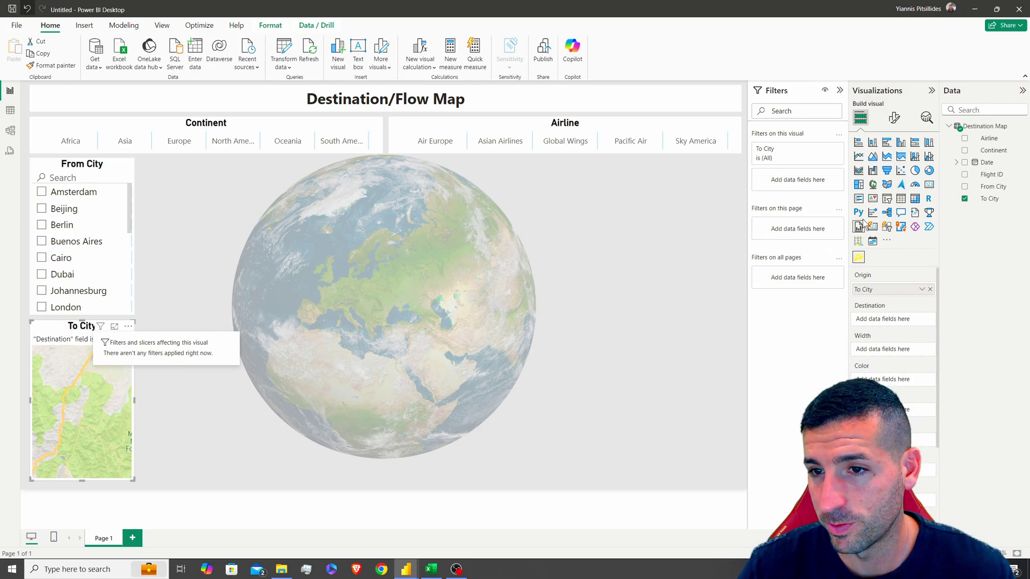
click(887, 199)
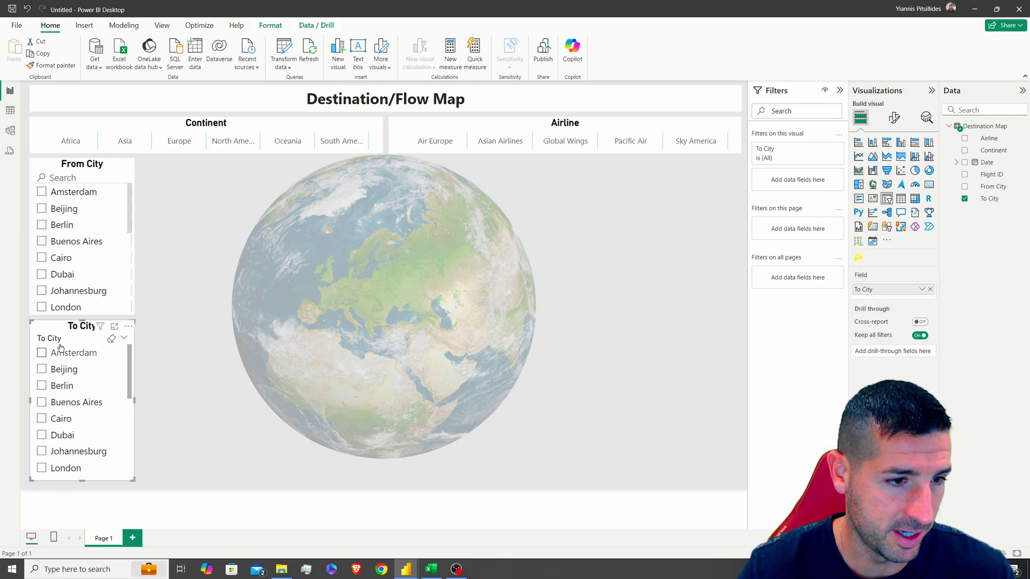
scroll(70, 408, down, 2)
scroll(70, 407, up, 2)
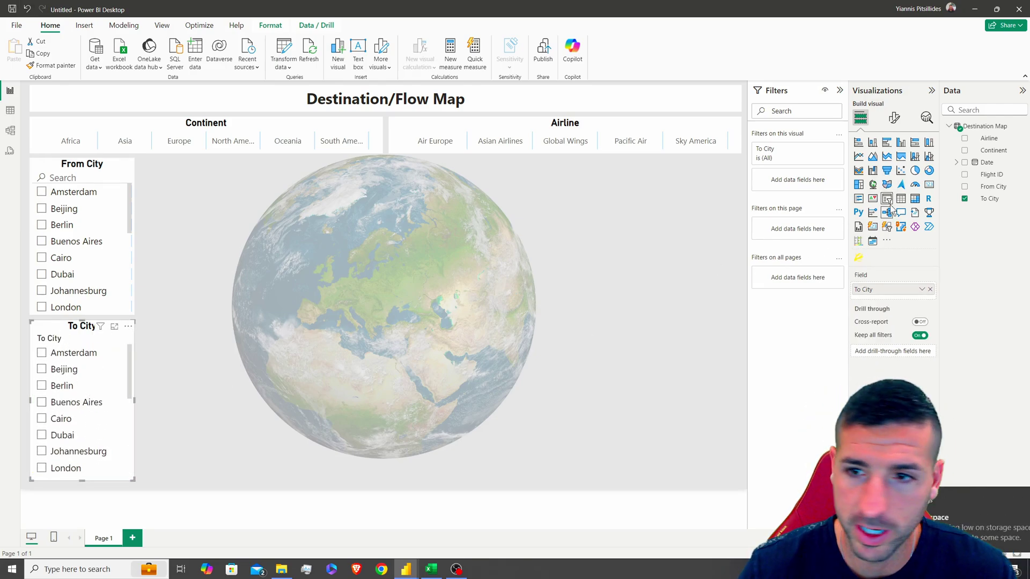
Turn off the To City slicer's header and deselect it.
click(894, 118)
click(926, 208)
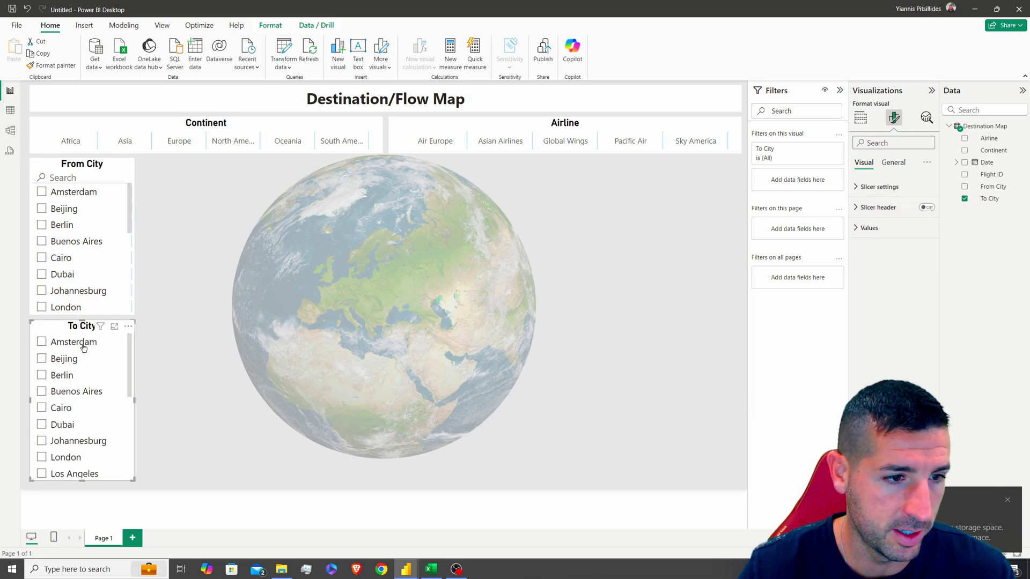
click(609, 499)
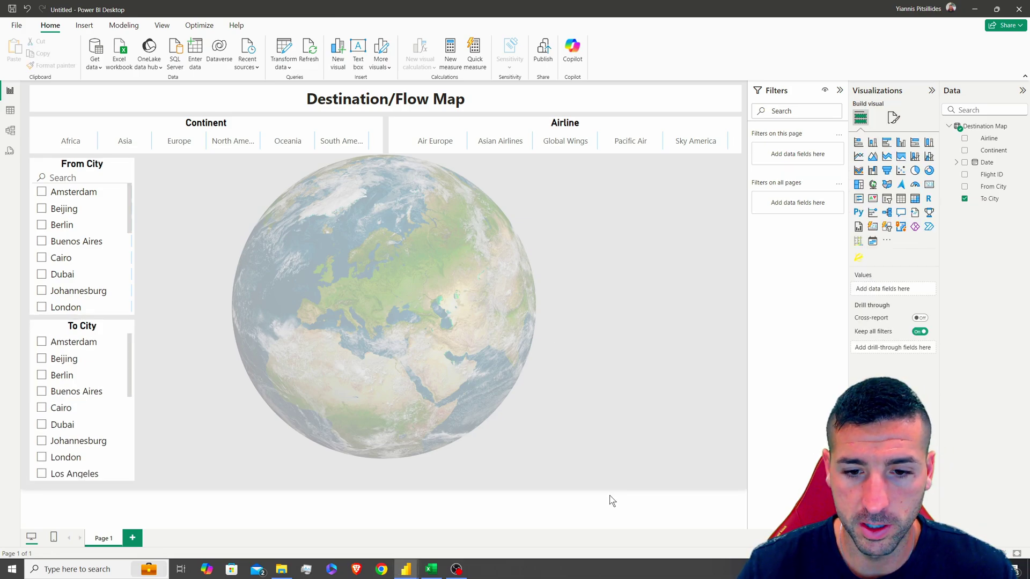
Add a canvas-wide Flow map with From City as Origin and To City as Destination.
click(858, 258)
drag(209, 221, 204, 213)
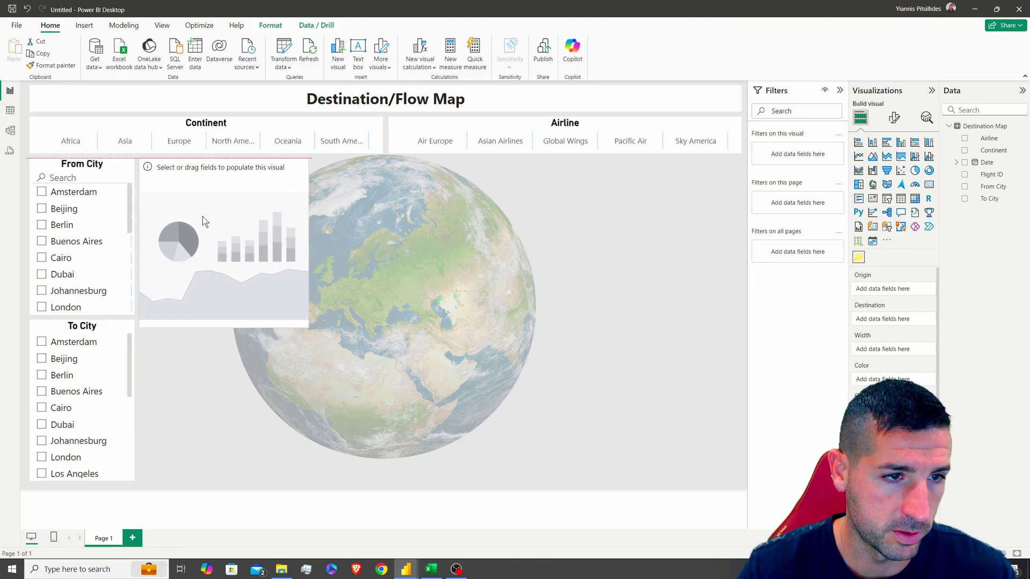
drag(308, 325, 738, 478)
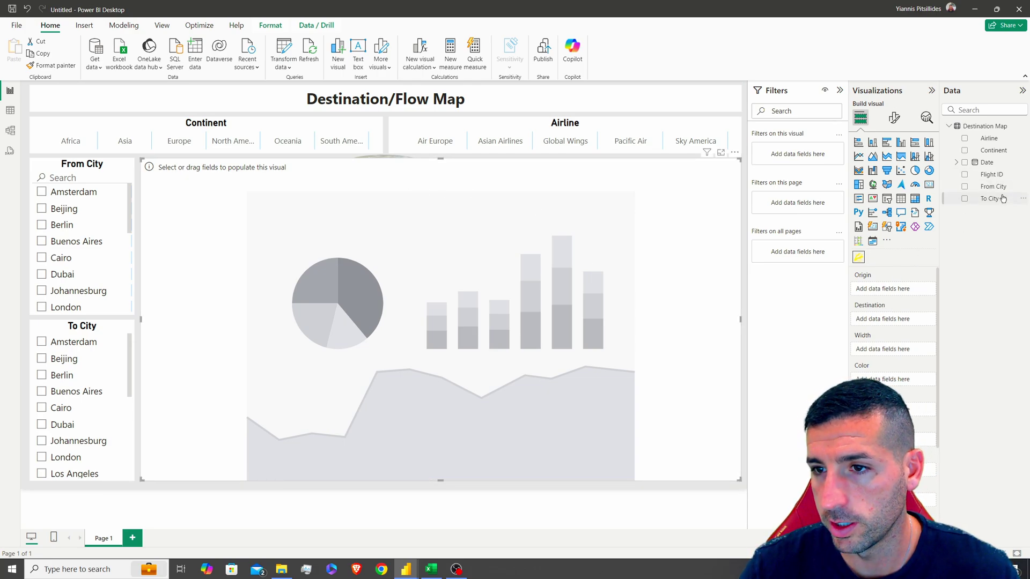
drag(992, 187, 891, 290)
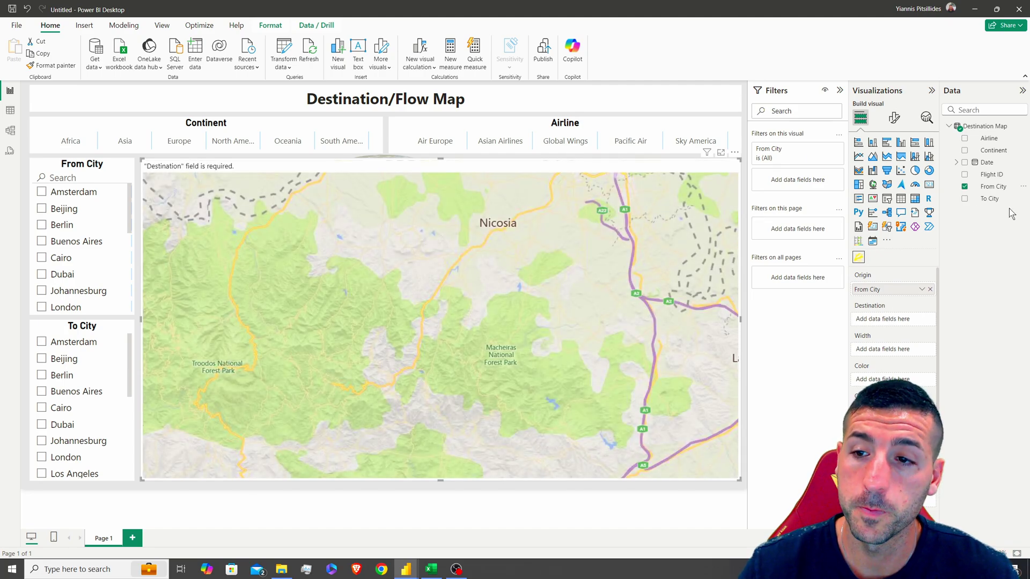
drag(990, 198, 899, 320)
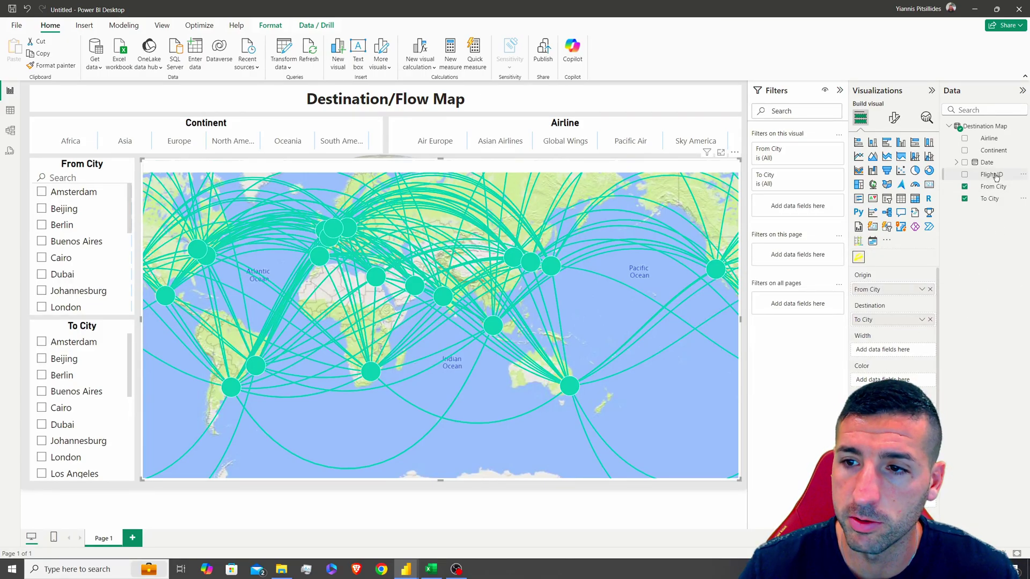
right_click(958, 128)
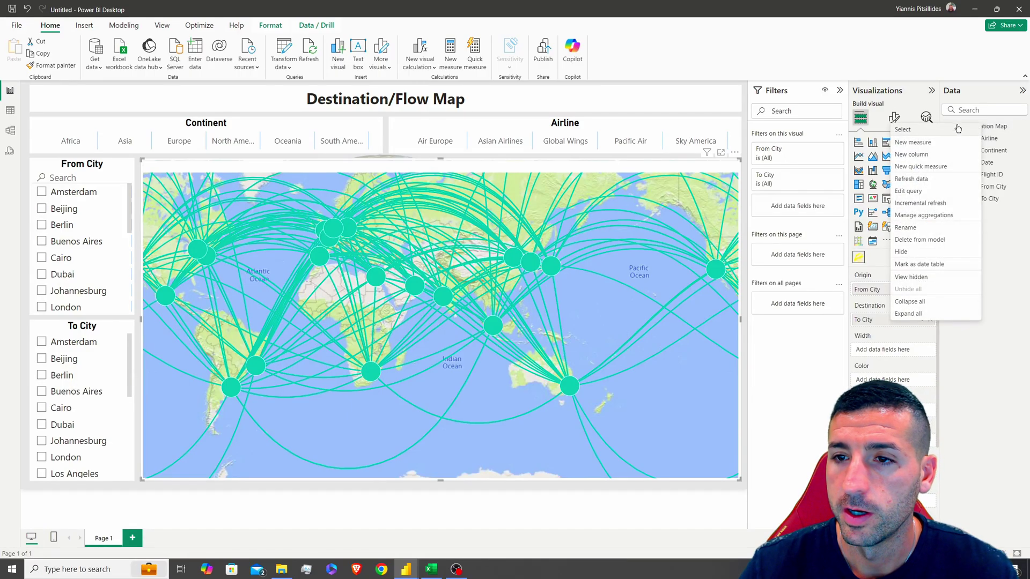
Create the measure No of flights = COUNT('Destination Map'[Flight ID]) and put it in Width.
click(912, 143)
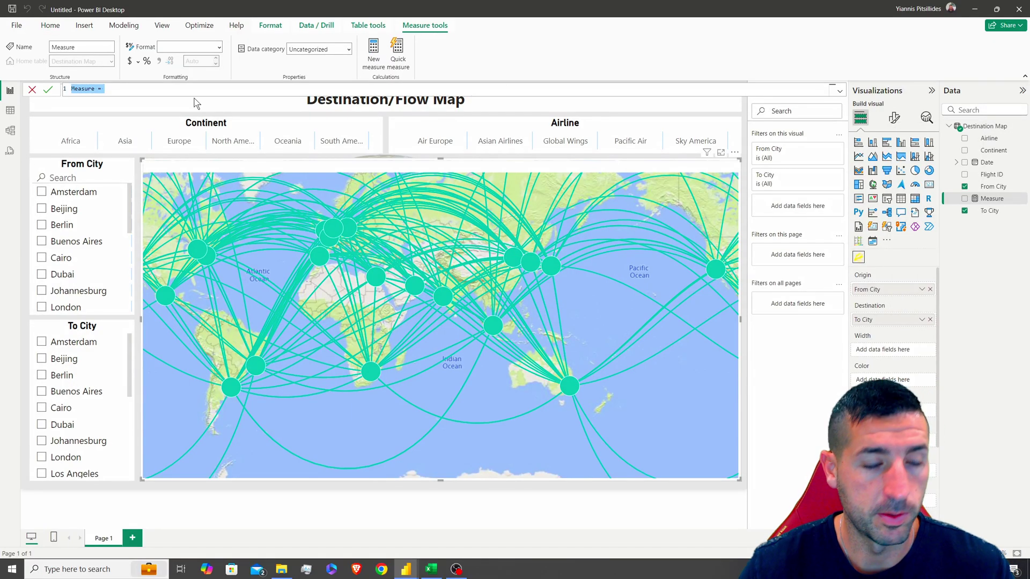
text(No of flights)
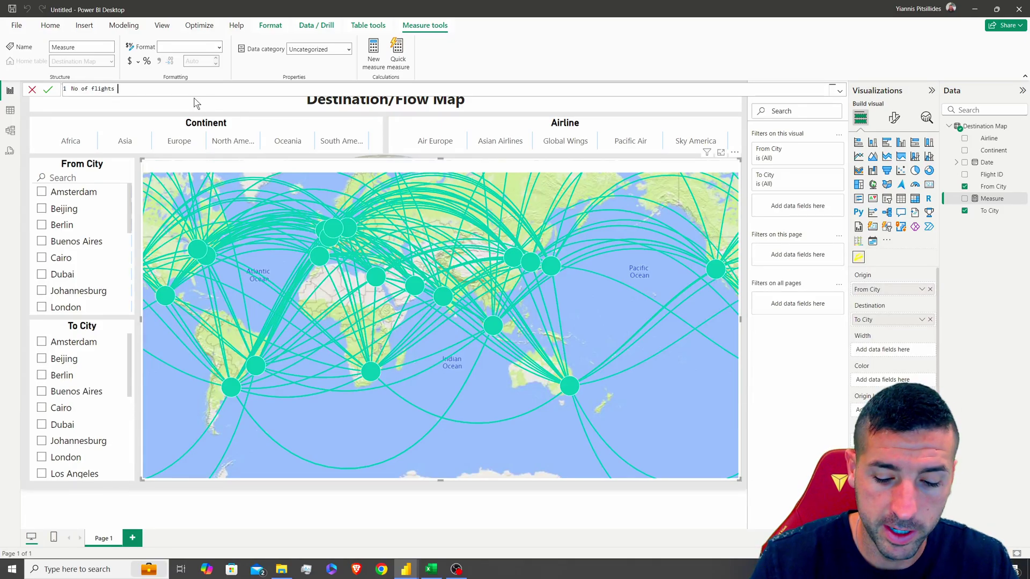
text(count()
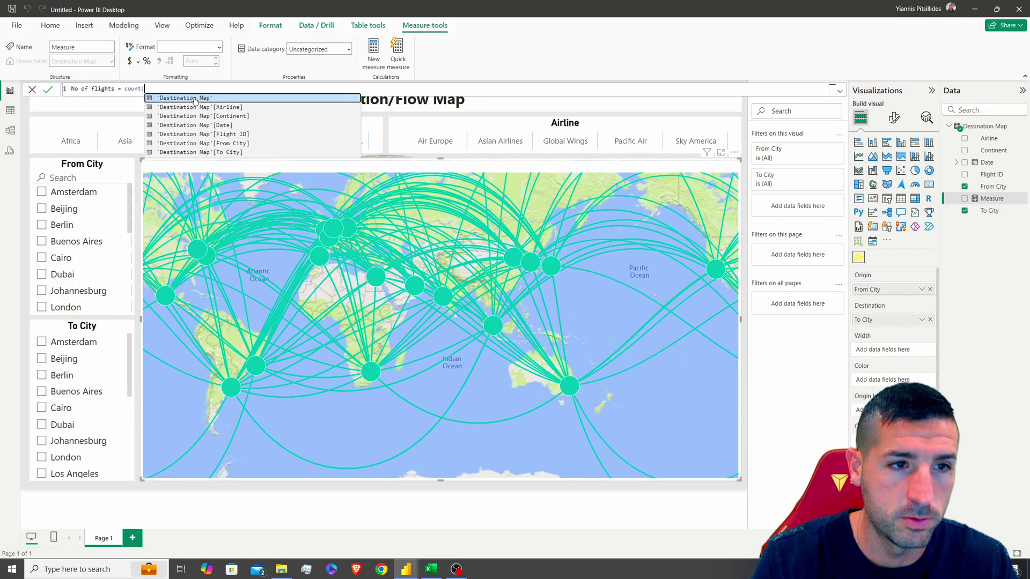
click(240, 139)
text())
key(Return)
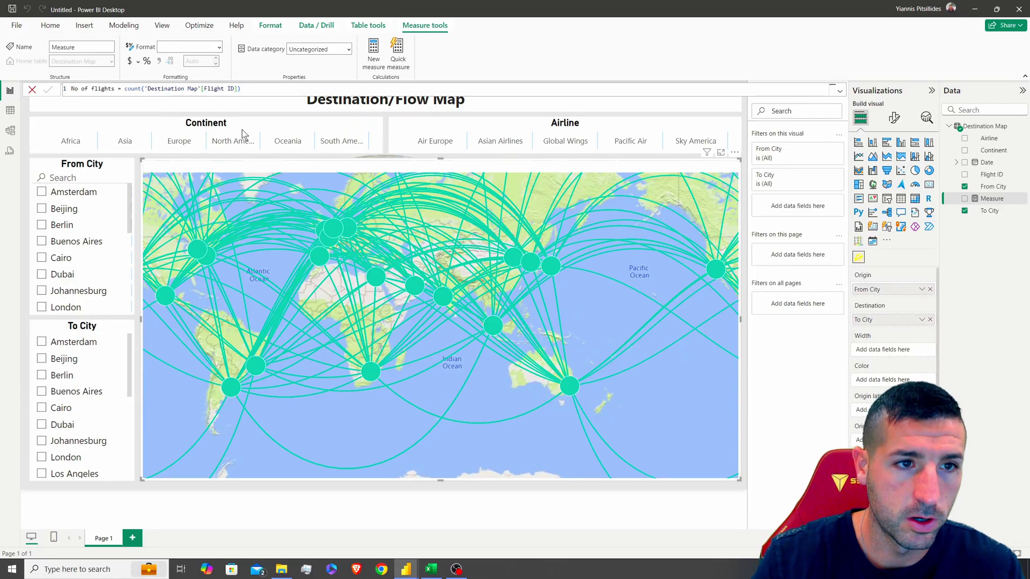
drag(996, 199, 915, 382)
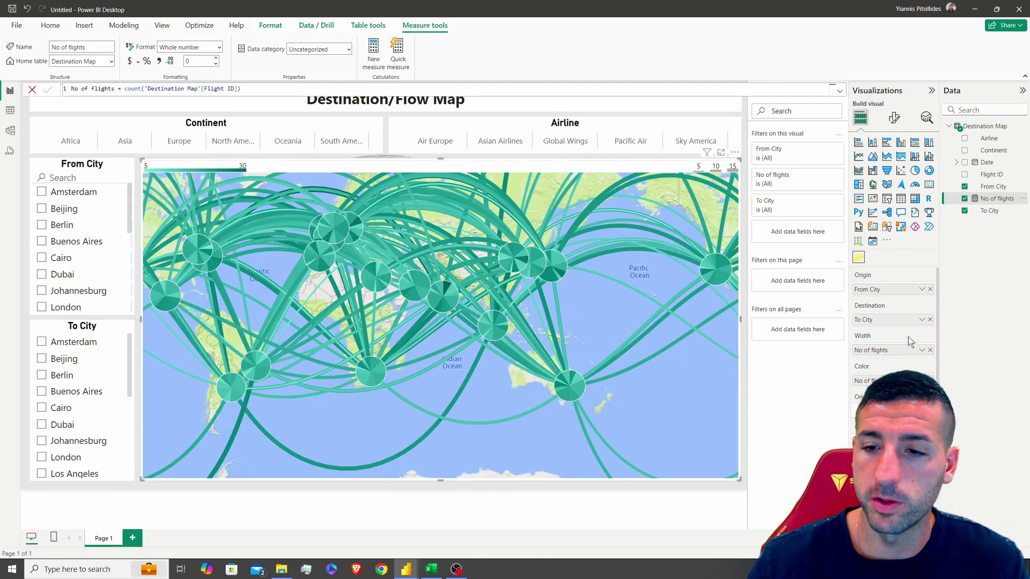
mouse_move(615, 356)
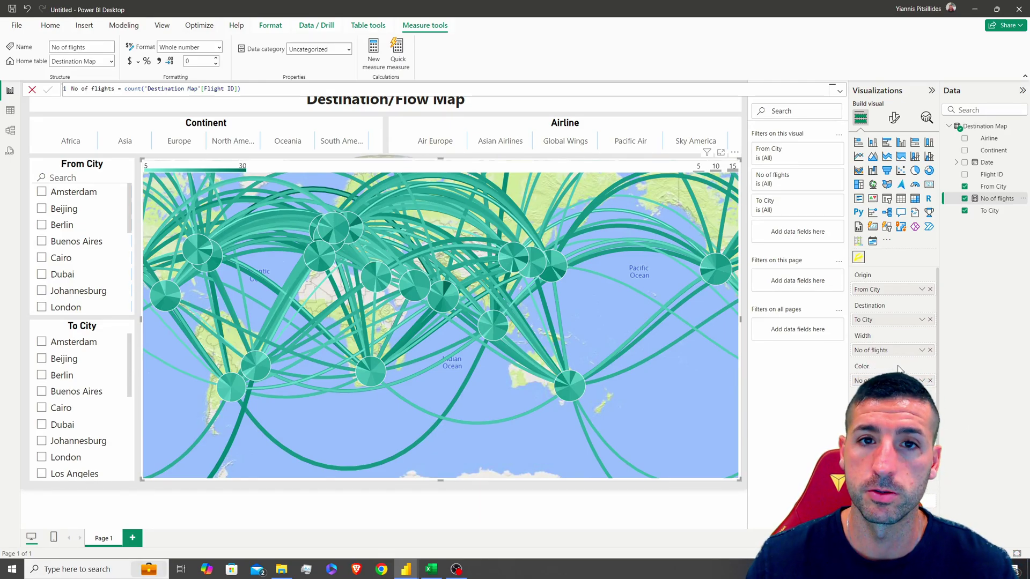
In the flow map's Visual style, try Straight line routes, then revert to Great circle.
click(559, 170)
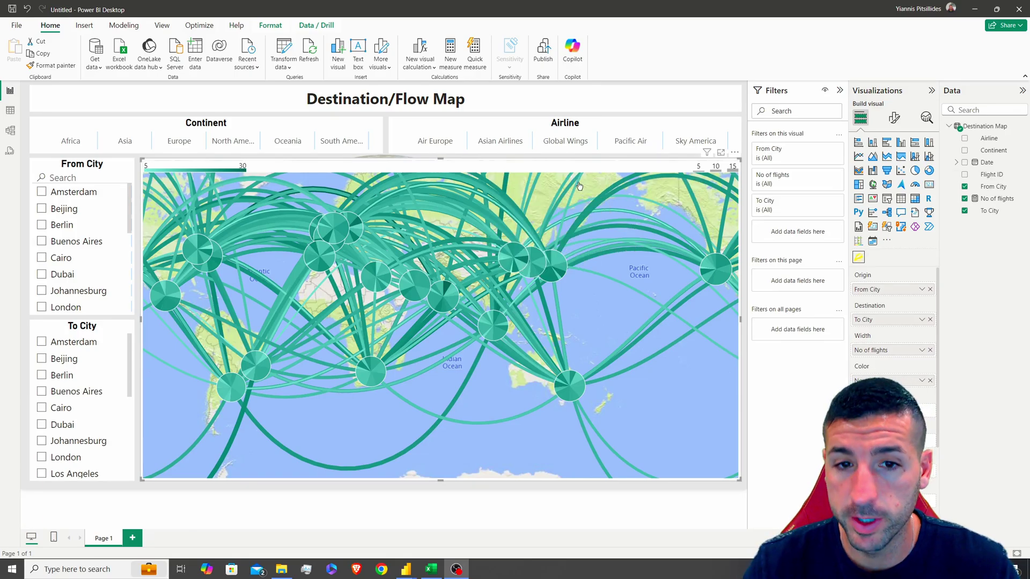
click(894, 118)
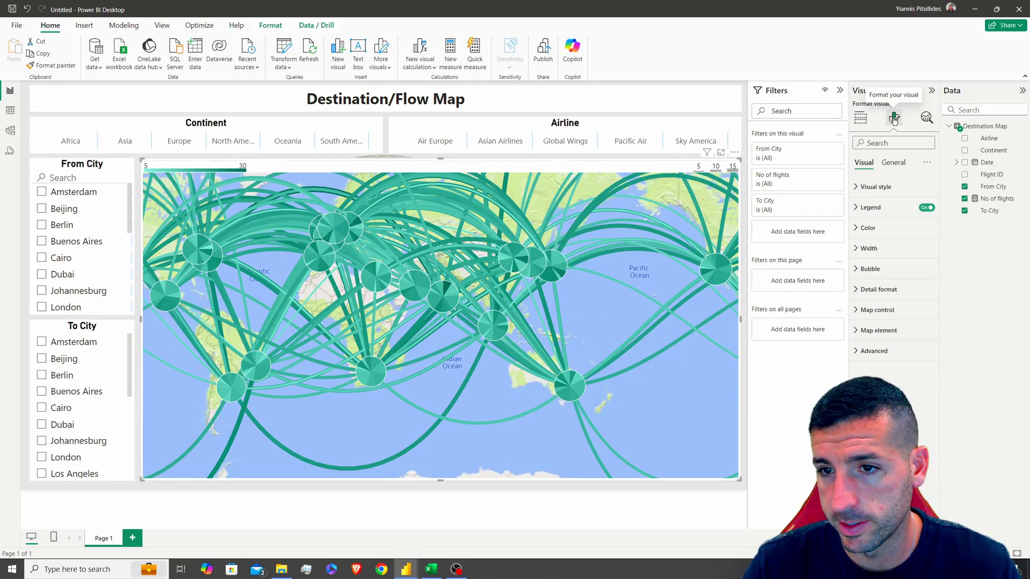
click(880, 187)
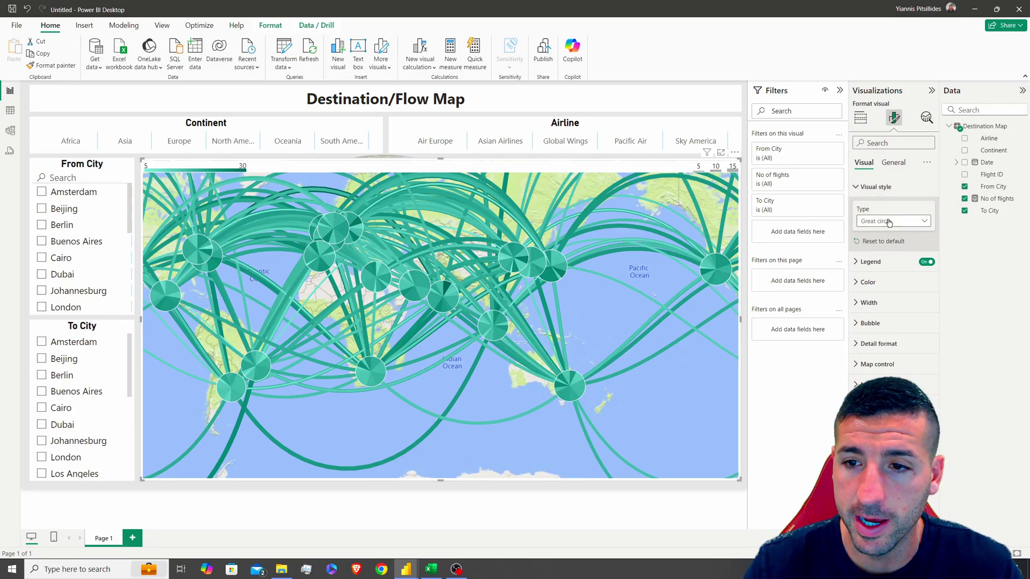
click(891, 221)
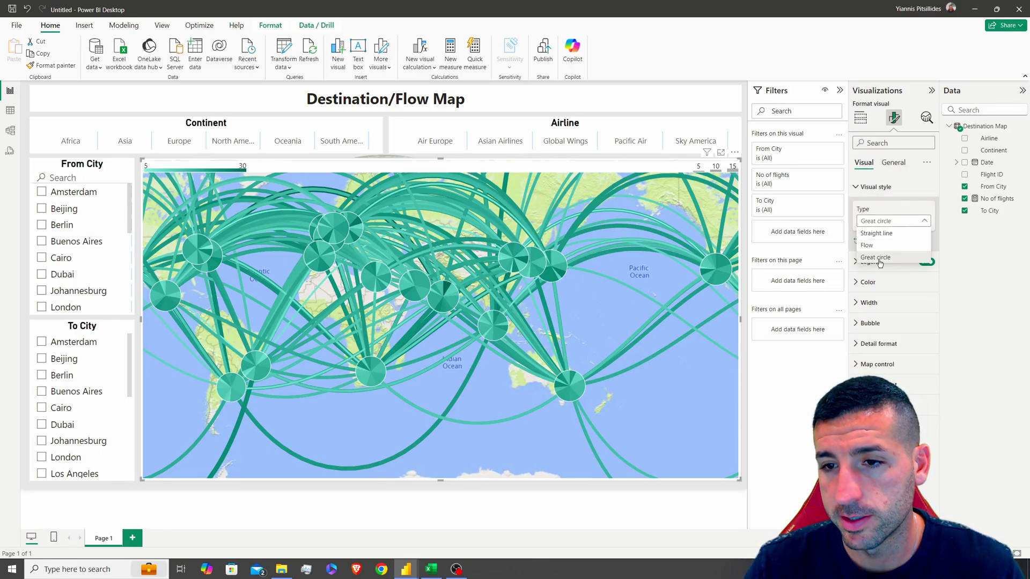
click(879, 233)
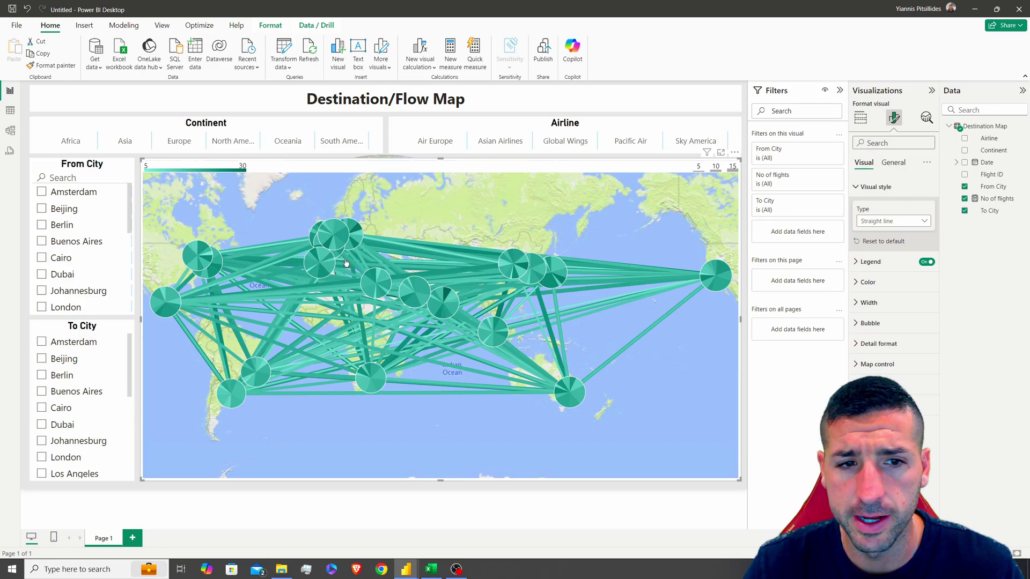
click(891, 221)
click(877, 233)
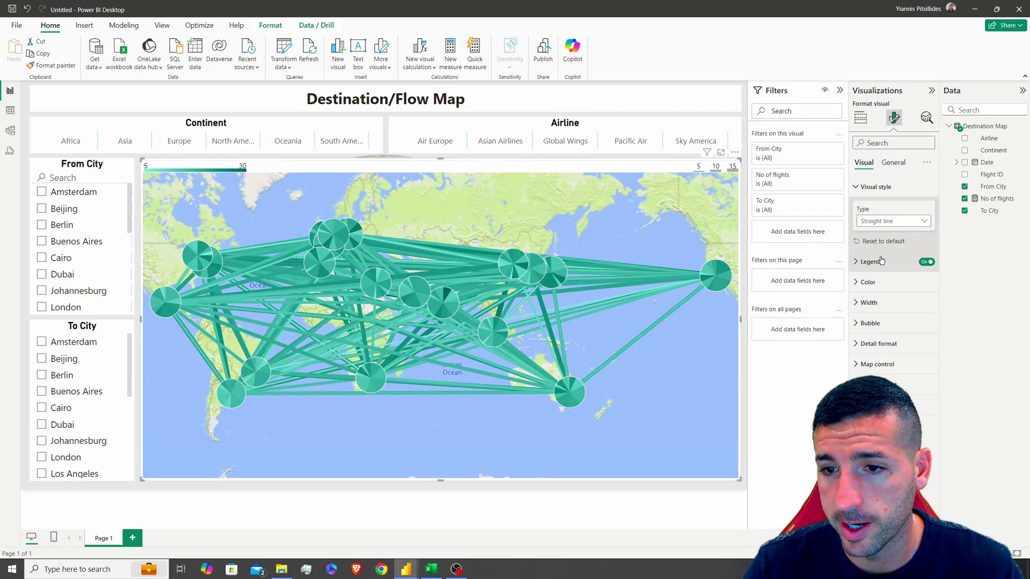
click(867, 281)
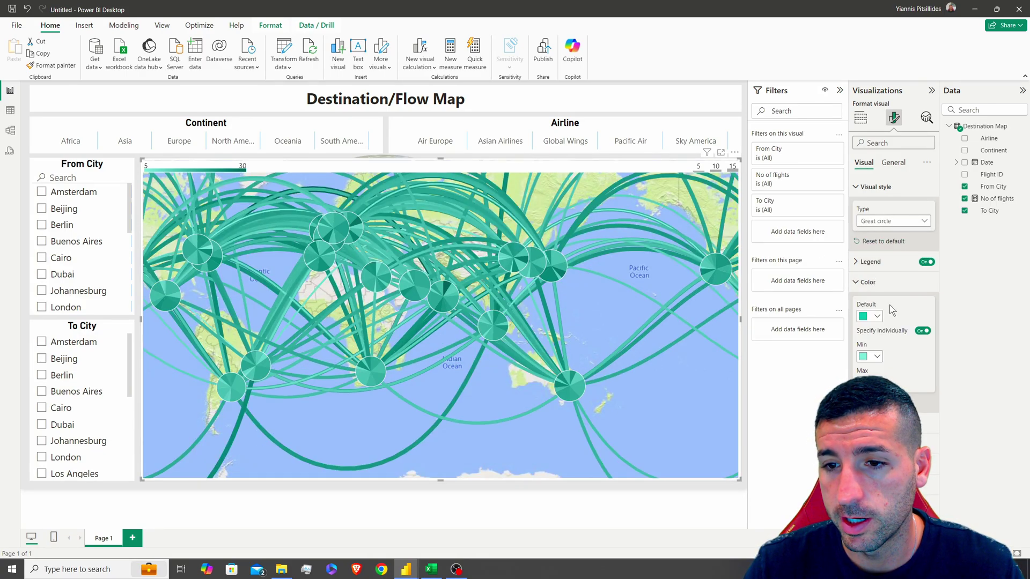
Colour routes with a grey default, black minimum, and custom bright yellow maximum.
click(876, 317)
click(864, 375)
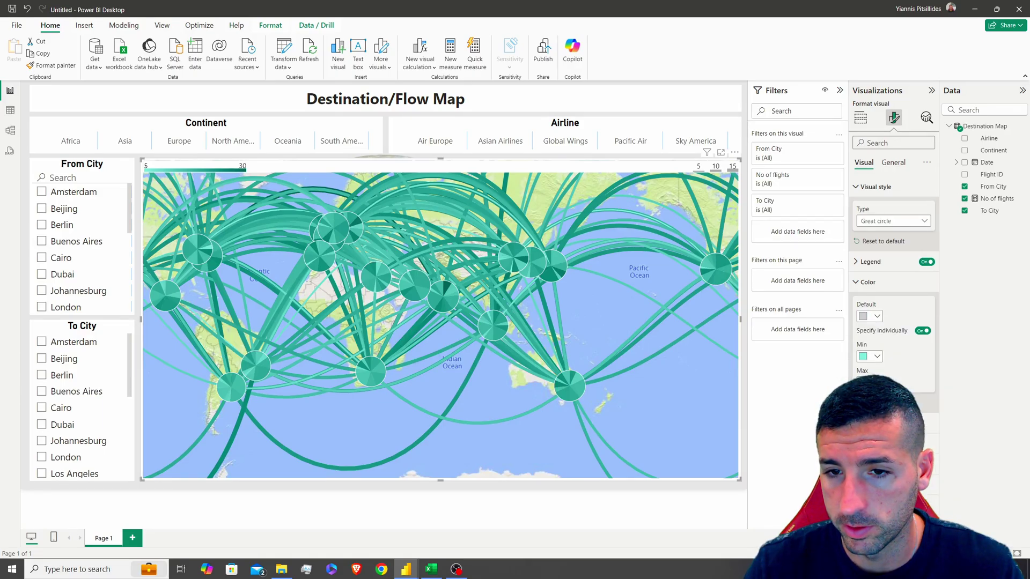
click(877, 357)
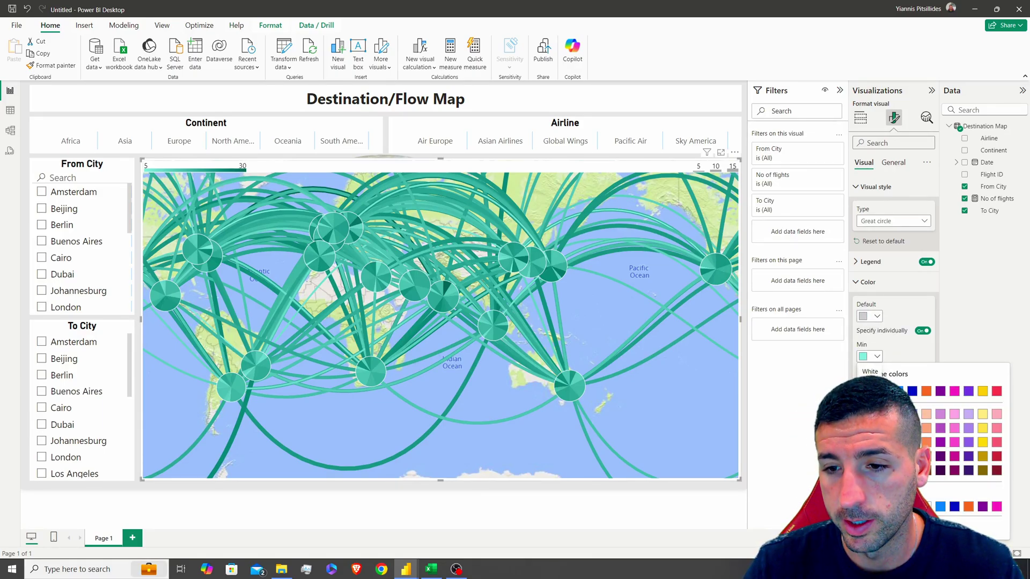
click(884, 391)
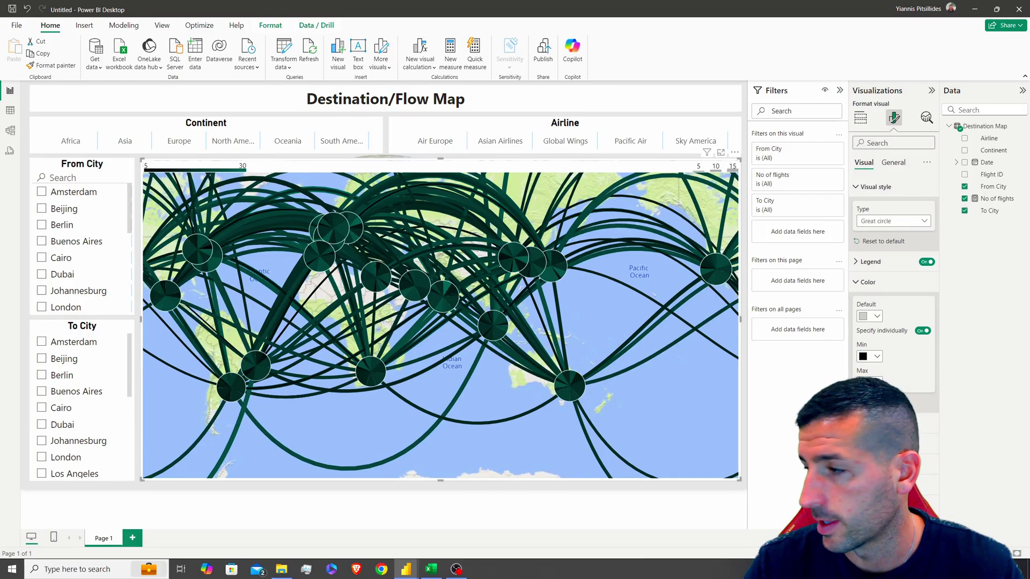
click(869, 382)
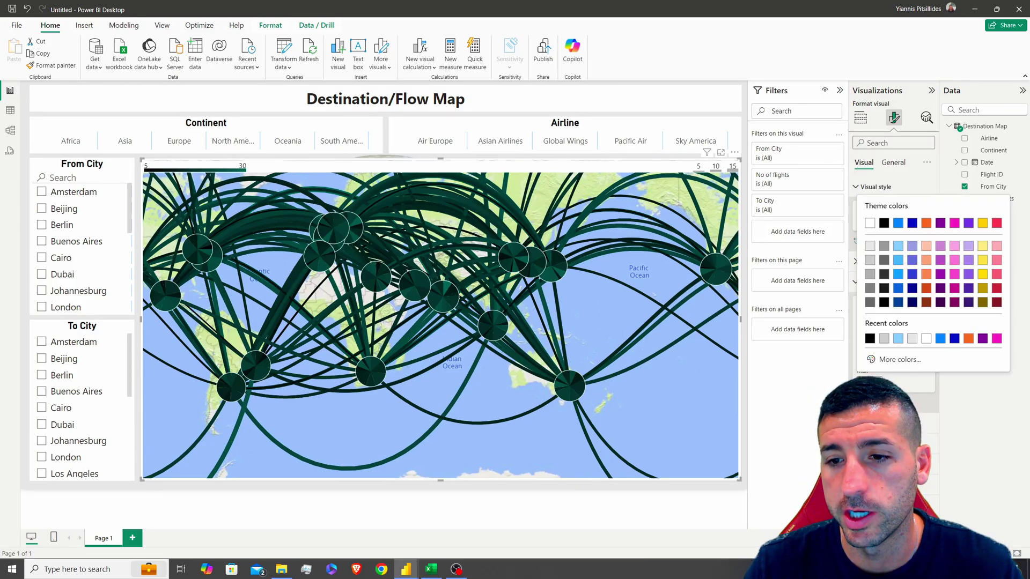
click(949, 358)
click(890, 327)
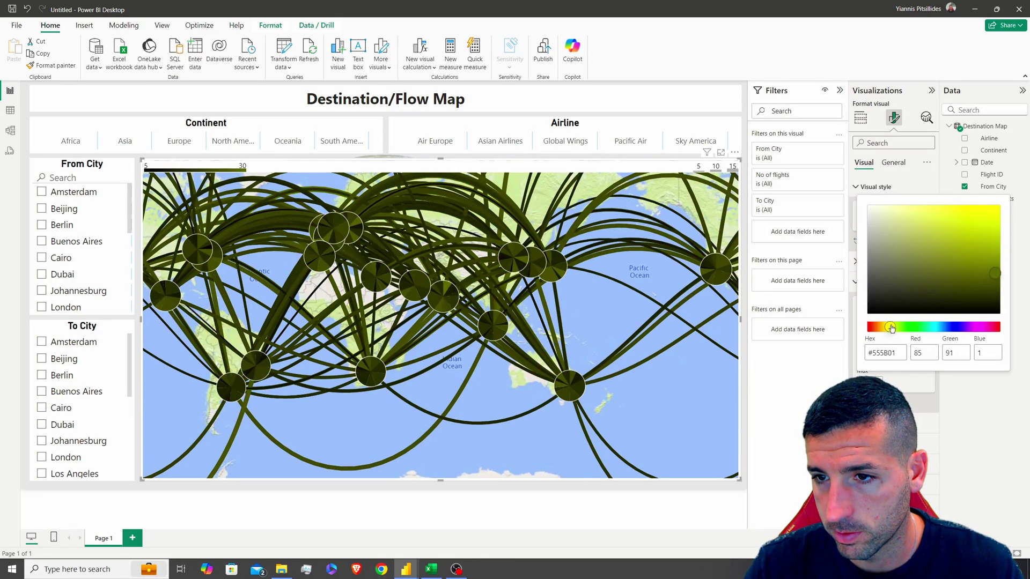
drag(936, 211, 958, 208)
click(966, 414)
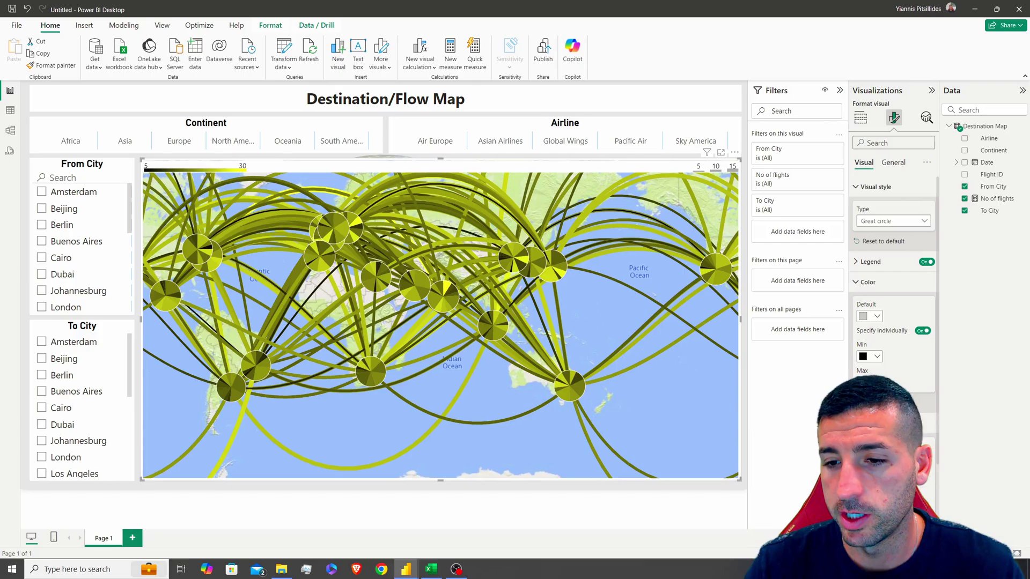
scroll(896, 362, down, 2)
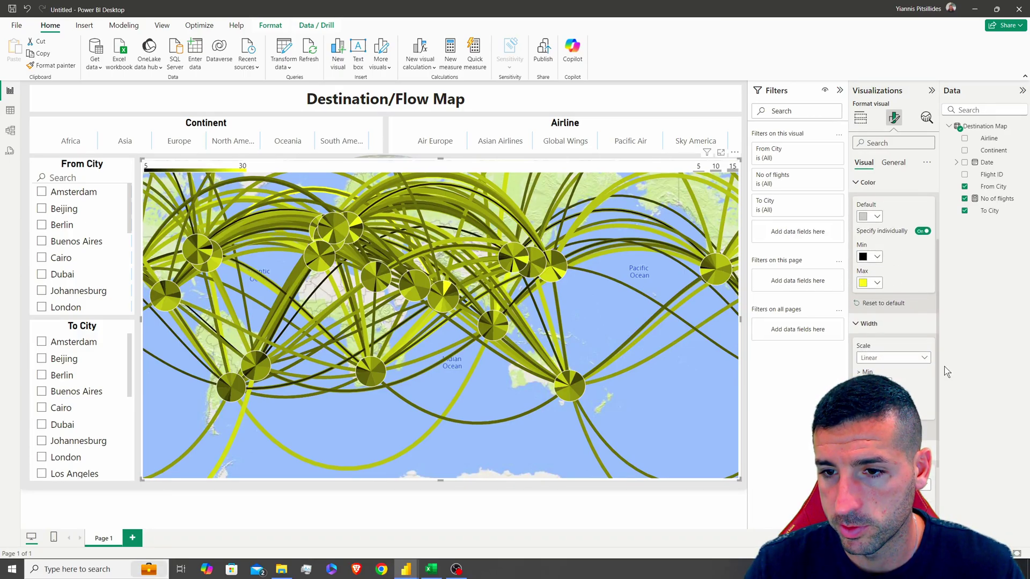
Keep the Width scale Linear and change the width range from 2–10 to 1–7.
scroll(898, 300, down, 3)
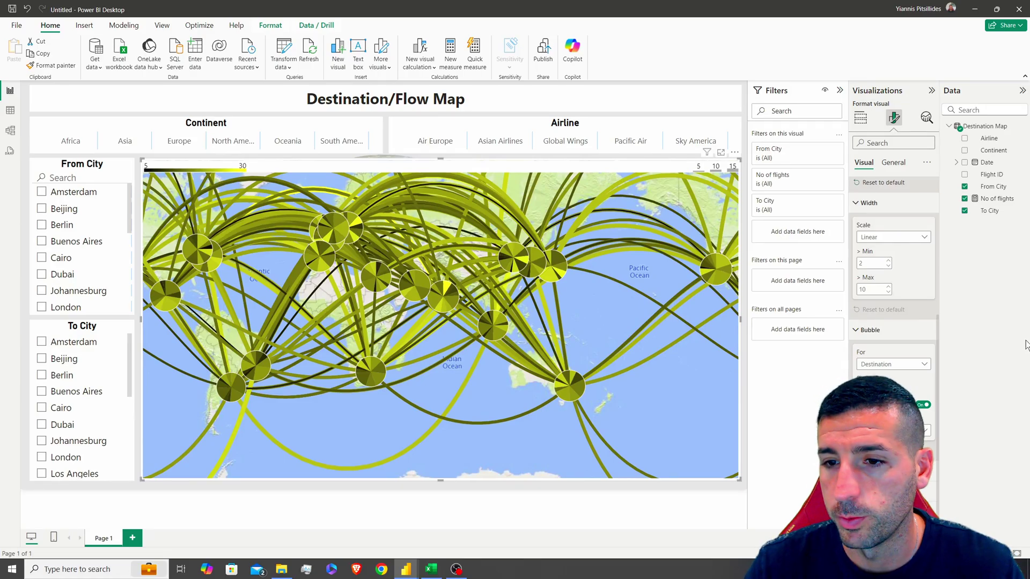
click(886, 239)
click(885, 240)
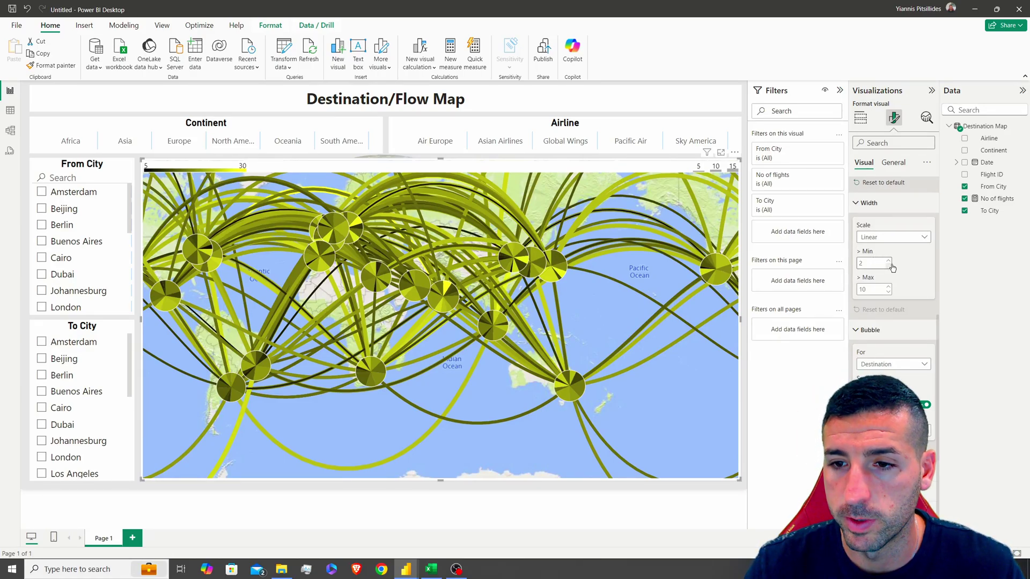
double_click(884, 264)
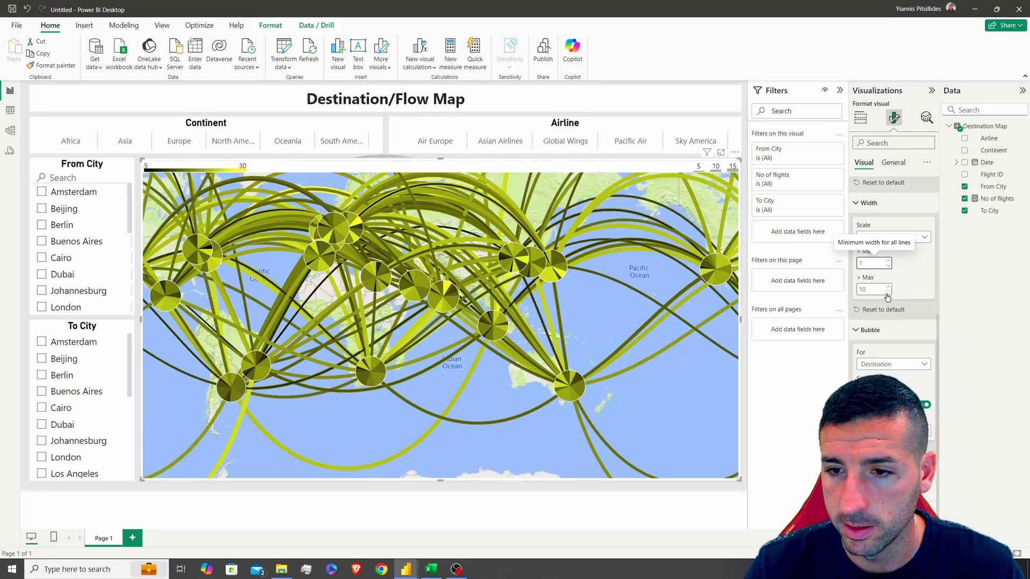
click(888, 292)
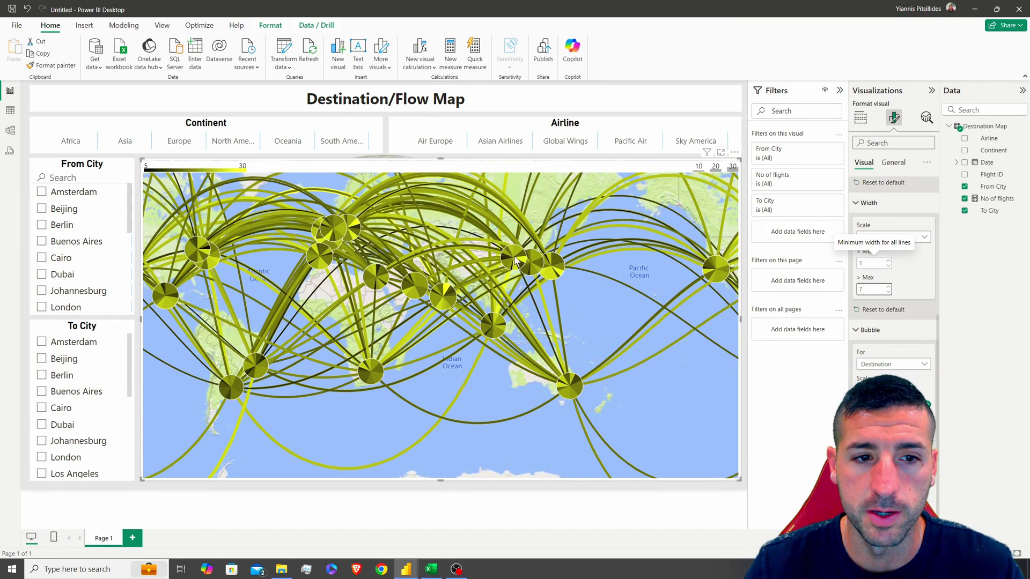
mouse_move(514, 260)
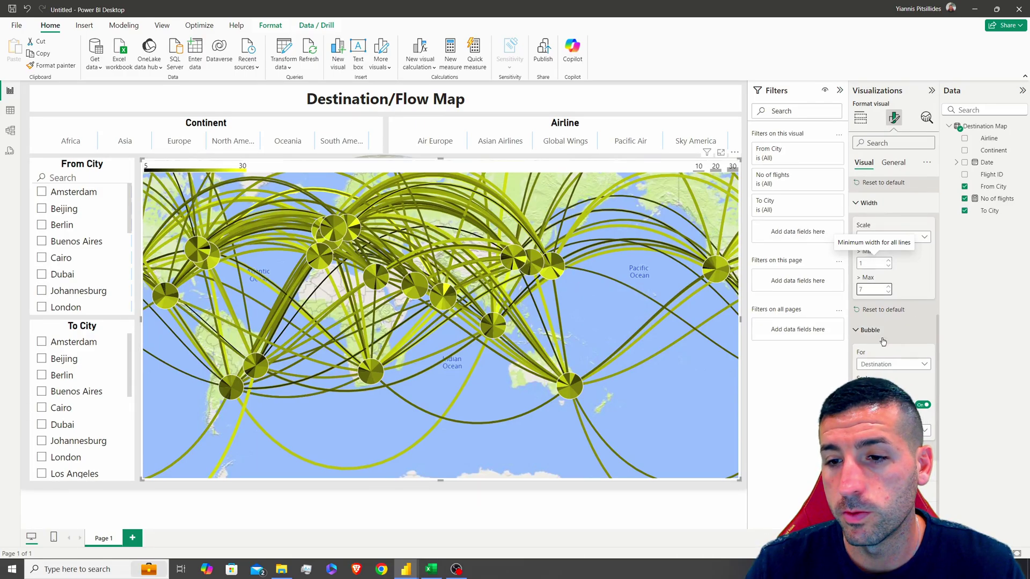
scroll(901, 300, down, 3)
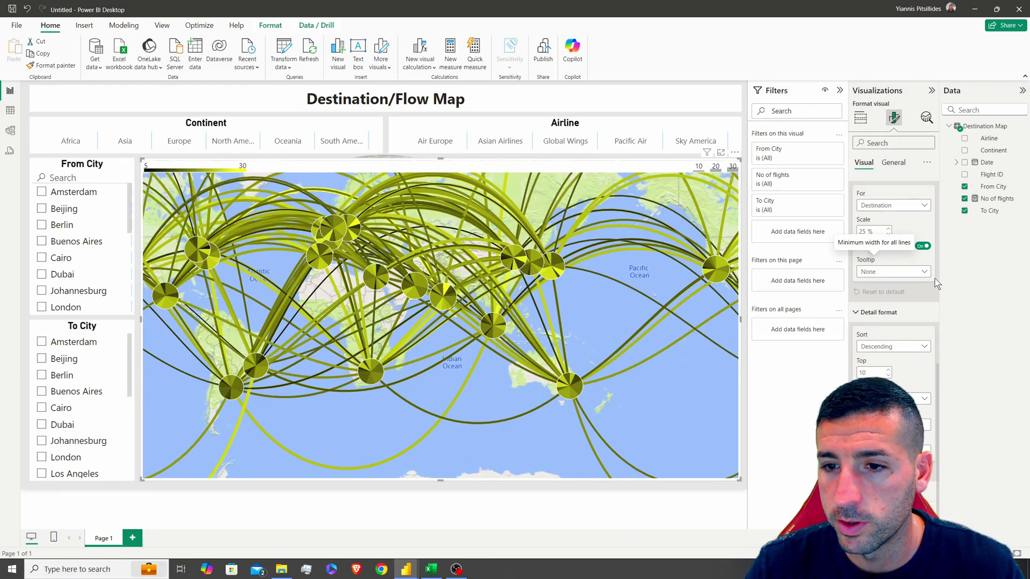
Place shrunken 11% bubbles on destination cities, keep Tooltip None, and move the legend to the bottom.
click(888, 235)
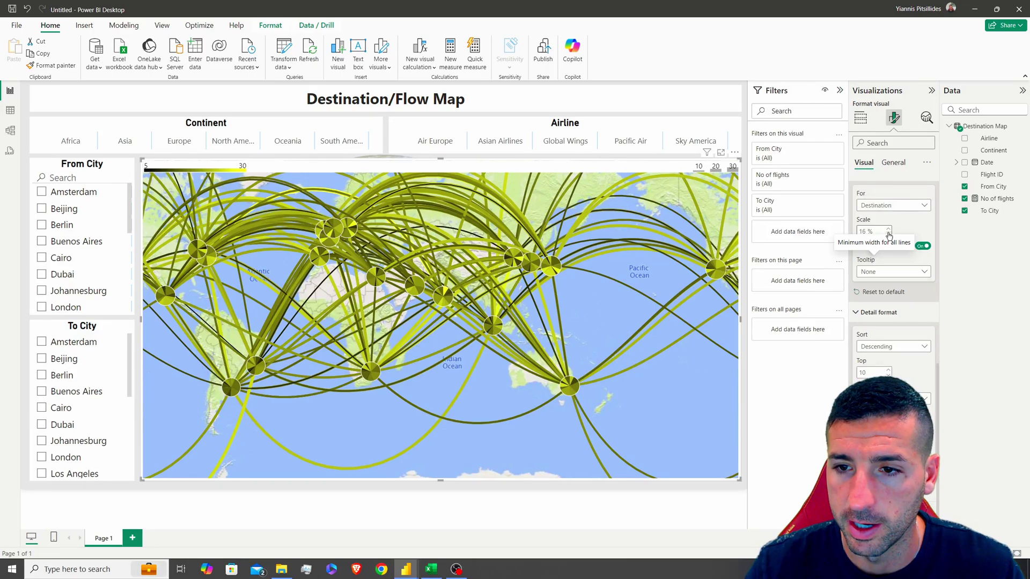
click(919, 207)
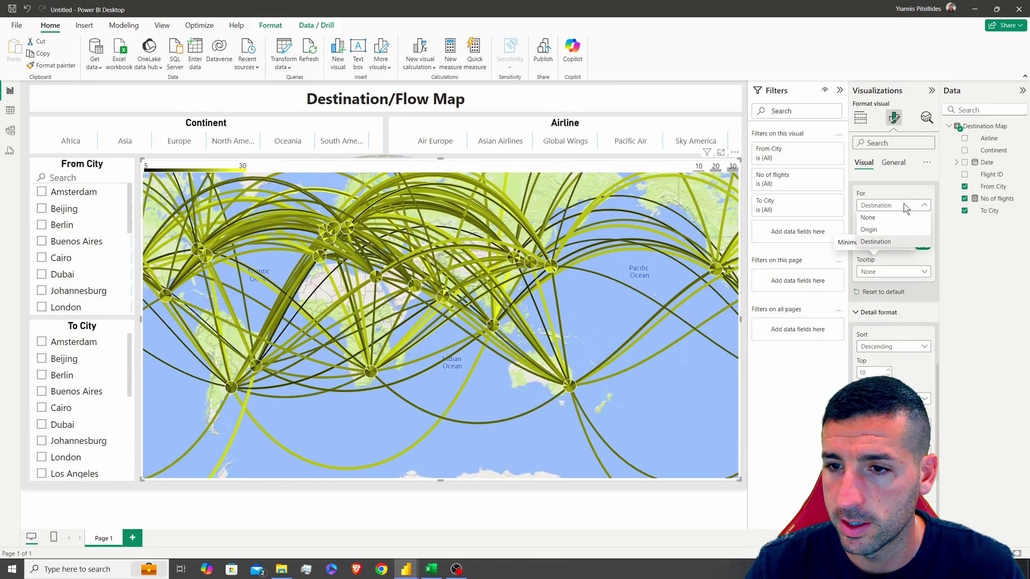
click(875, 230)
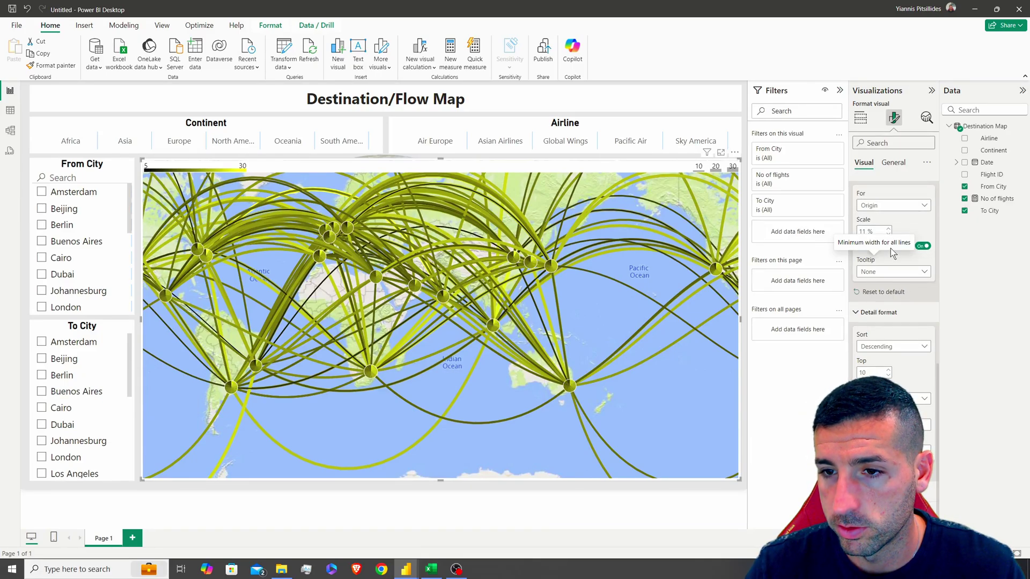
click(901, 207)
click(875, 242)
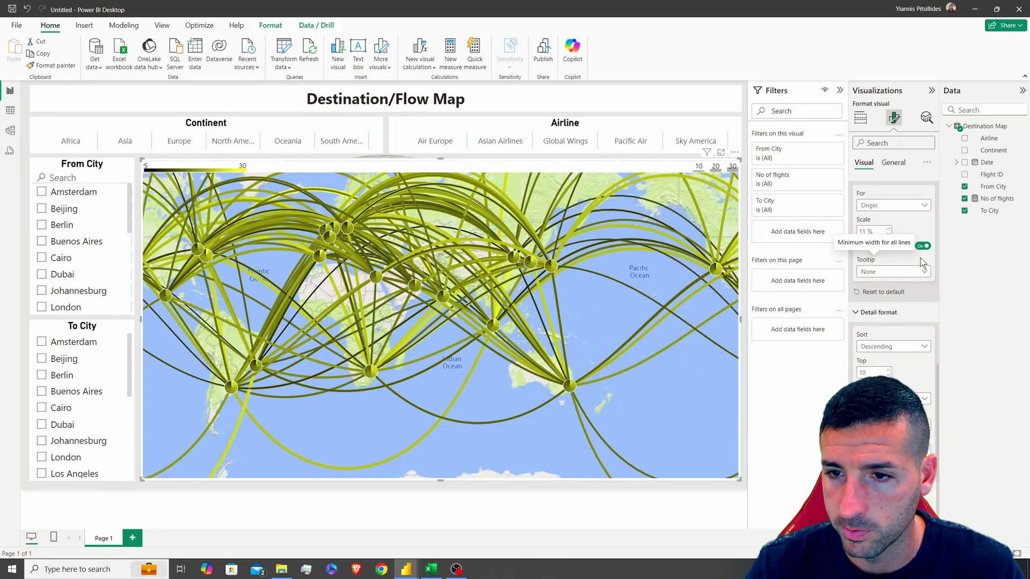
click(910, 274)
click(910, 273)
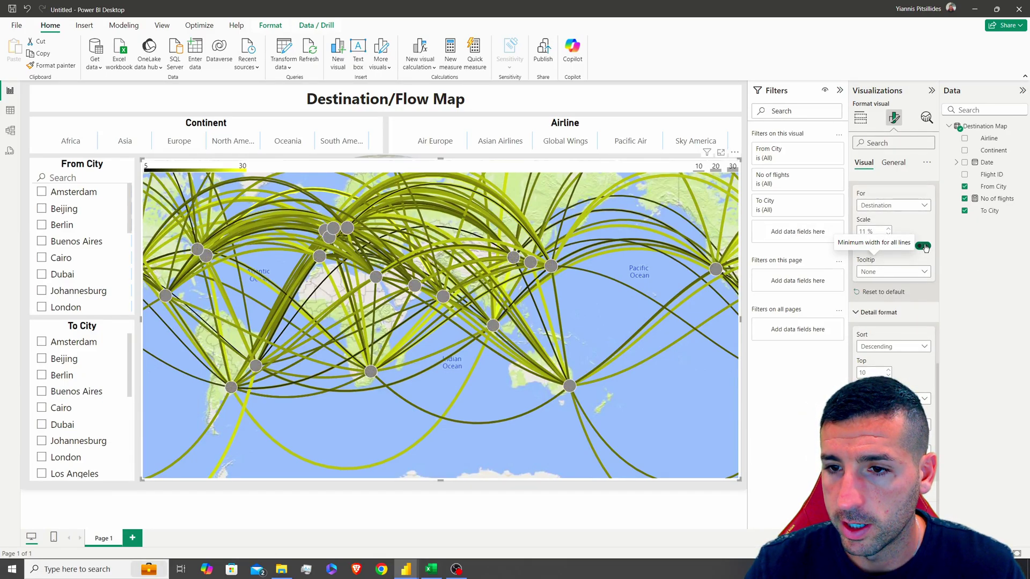
click(911, 272)
click(937, 270)
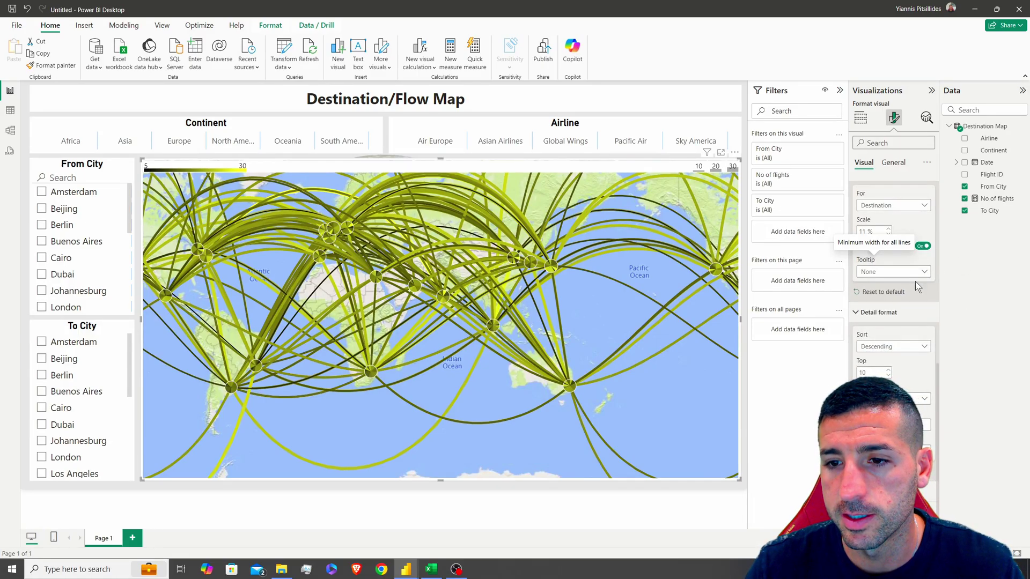
click(870, 268)
click(870, 269)
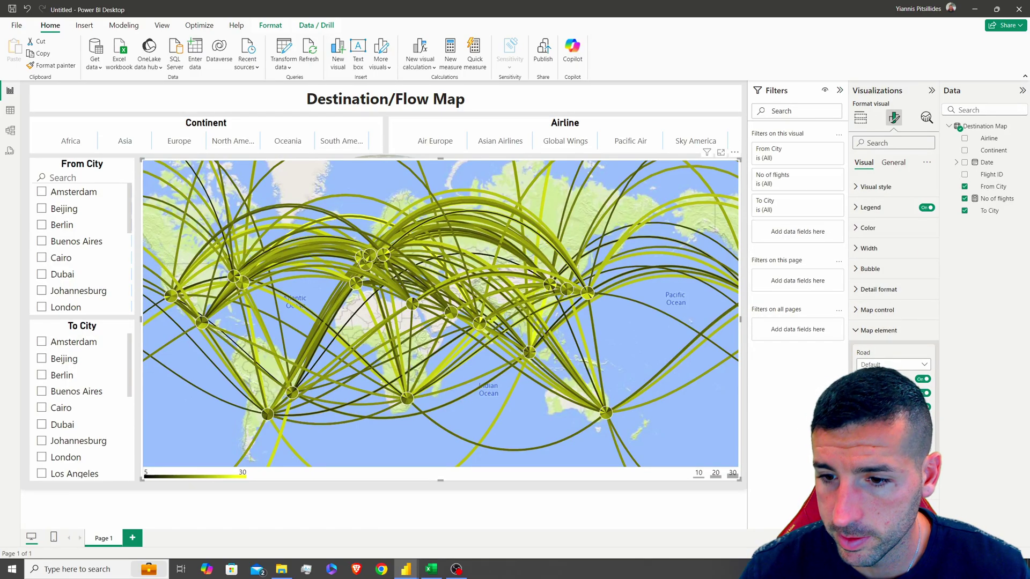
Turn off the base map's Forest shading and ocean name labels under Map element, then expand Bubble.
scroll(893, 322, down, 1)
scroll(893, 268, up, 1)
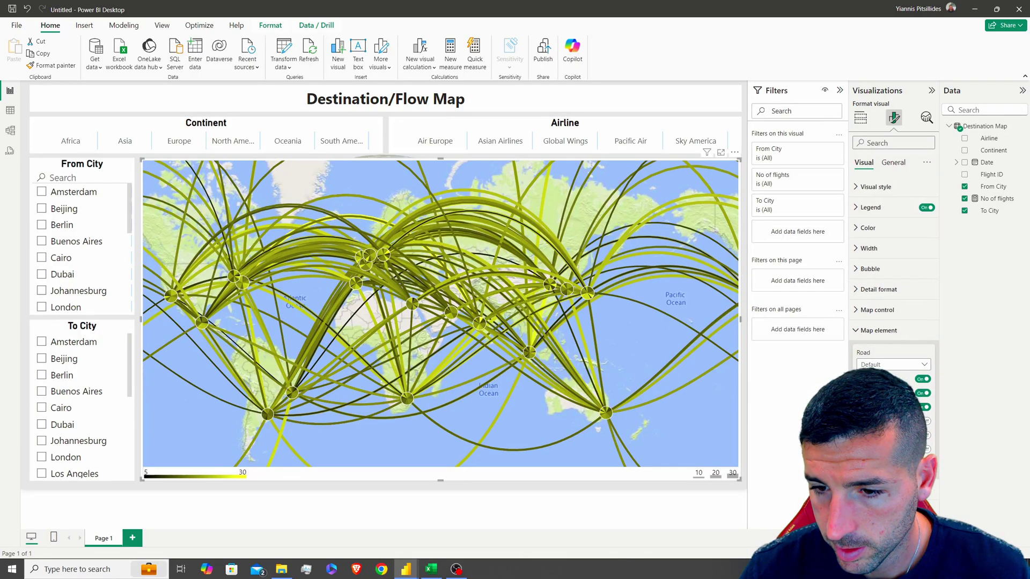
scroll(893, 269, down, 1)
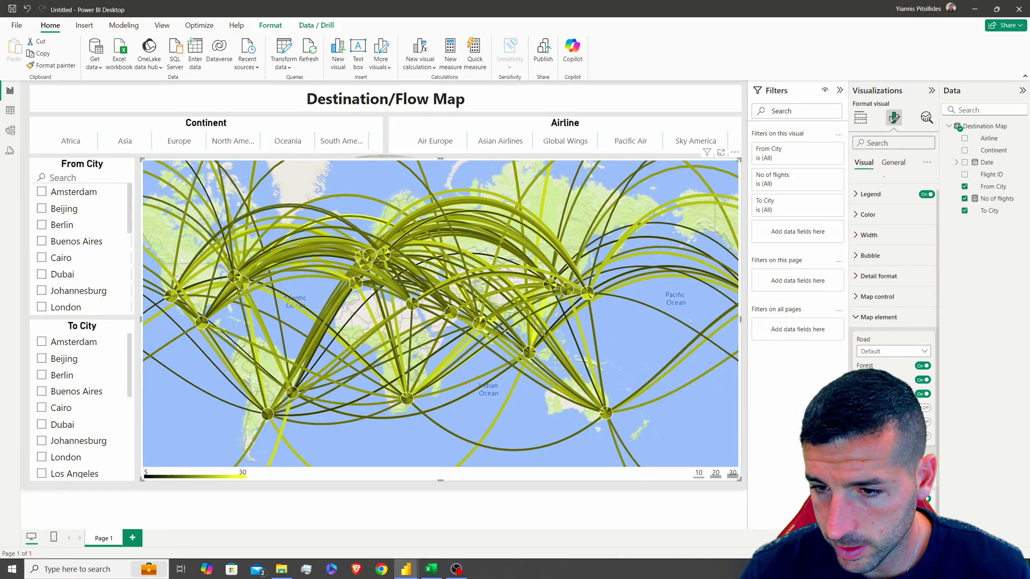
click(923, 366)
click(923, 380)
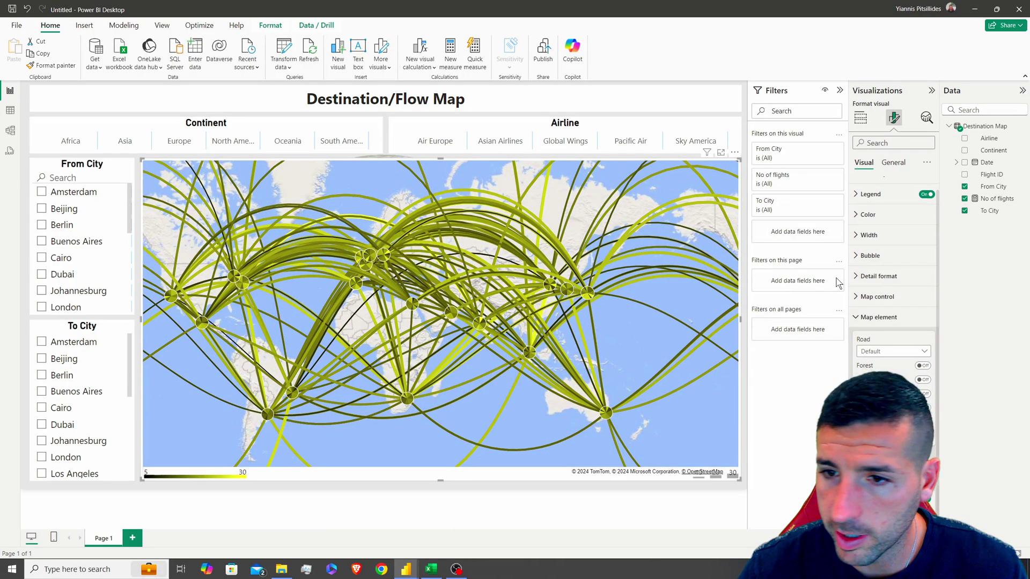
click(880, 255)
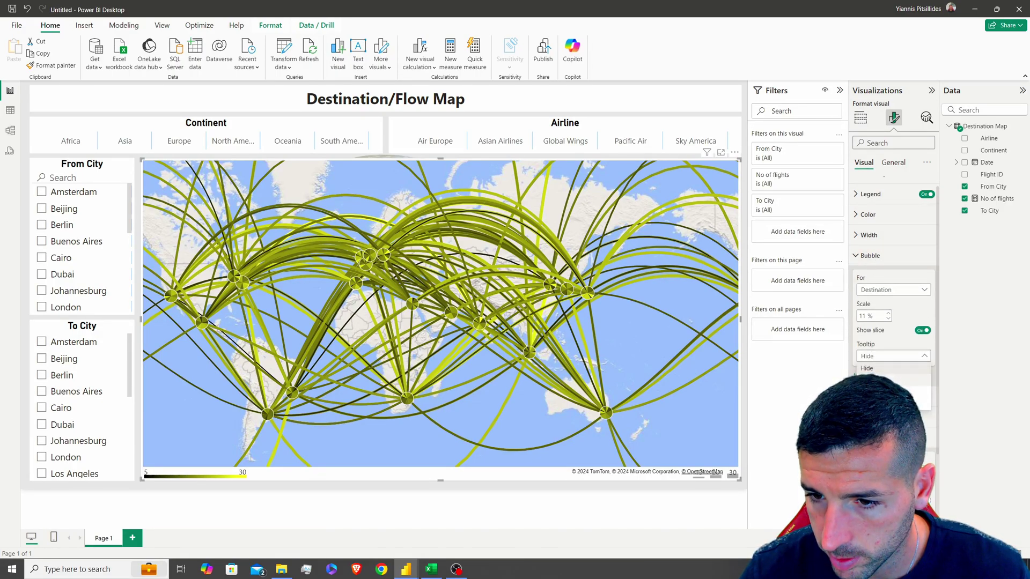
Label bubbles with city names, place them at origin cities, and filter To City to Berlin.
click(875, 382)
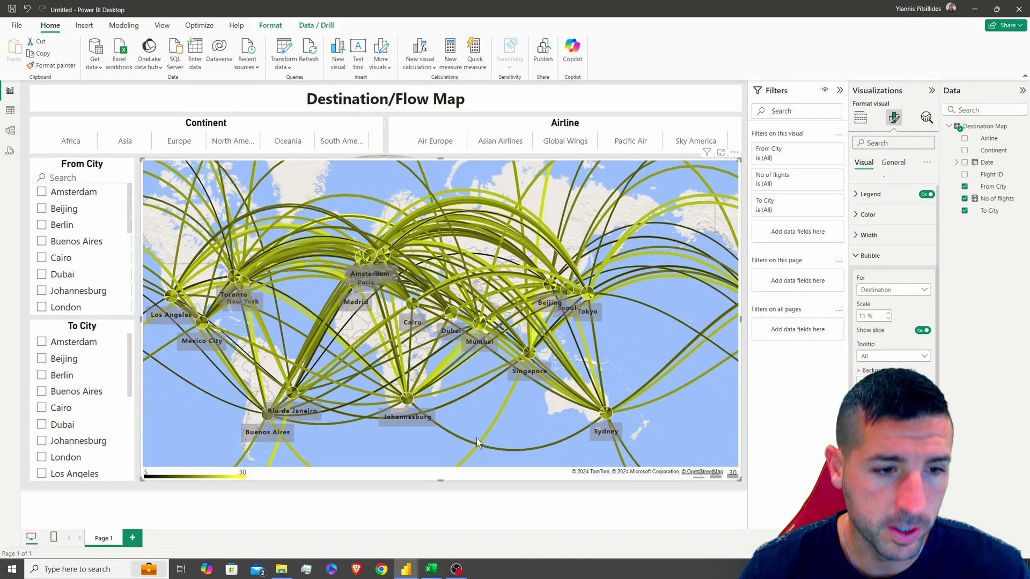
click(60, 362)
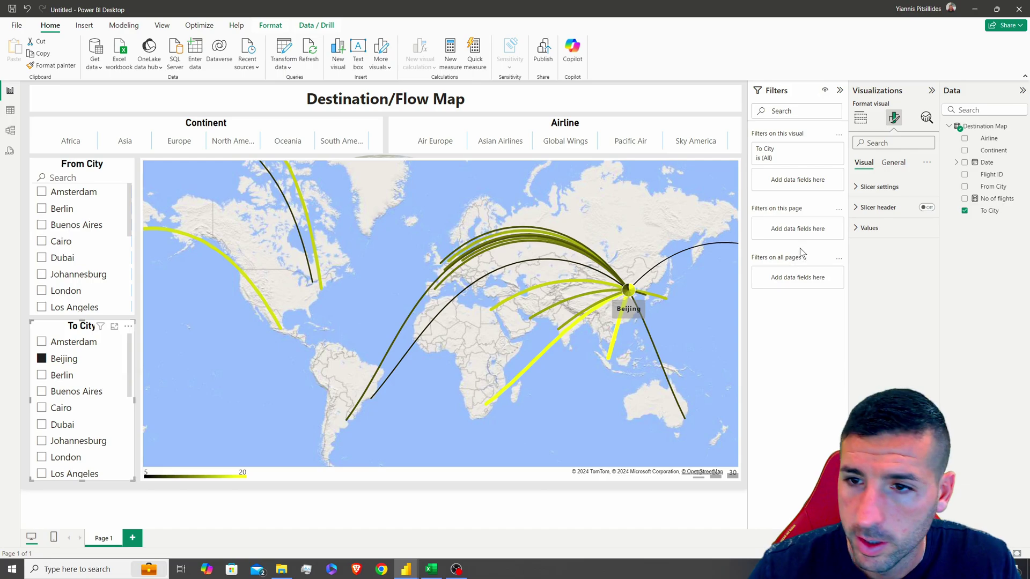
click(658, 177)
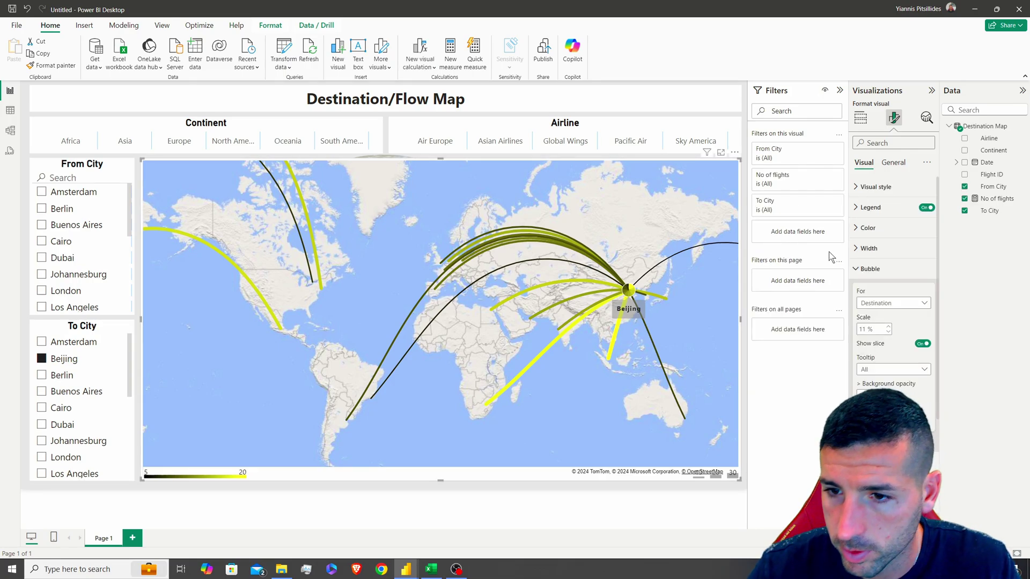
click(883, 304)
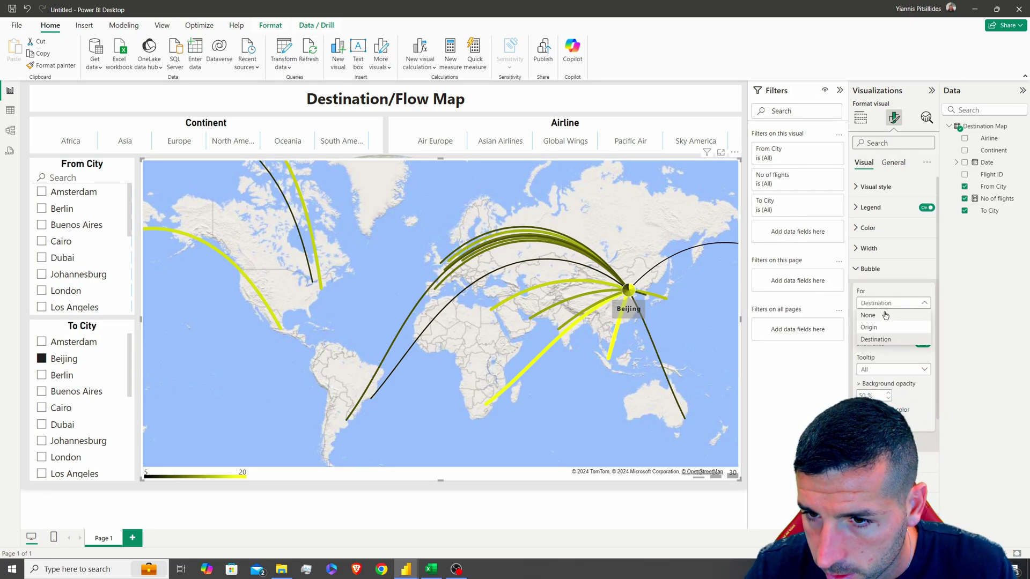
click(879, 316)
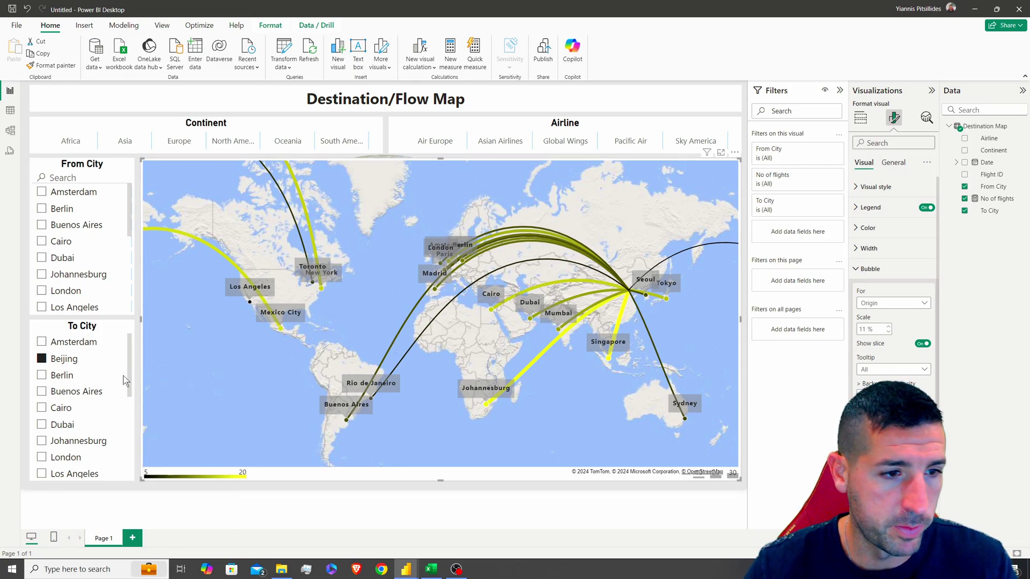
click(64, 378)
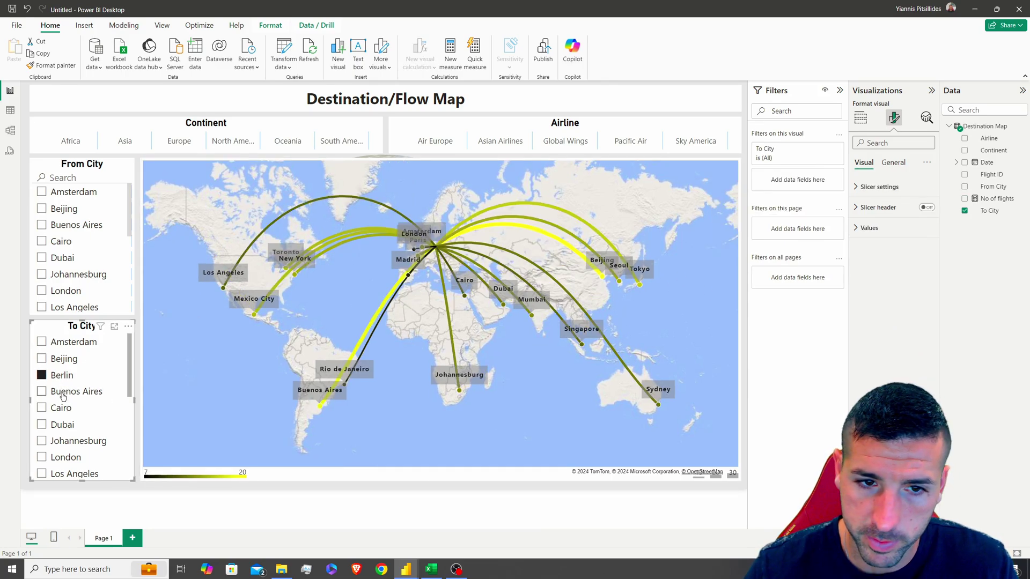
Try the To City slicer with Buenos Aires, Dubai and London.
click(63, 393)
click(62, 421)
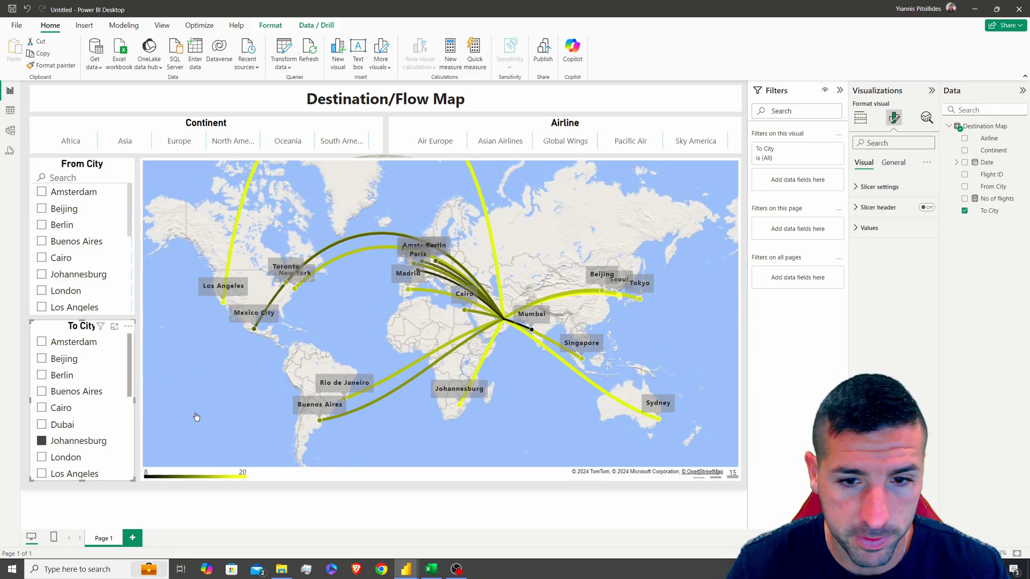
click(71, 460)
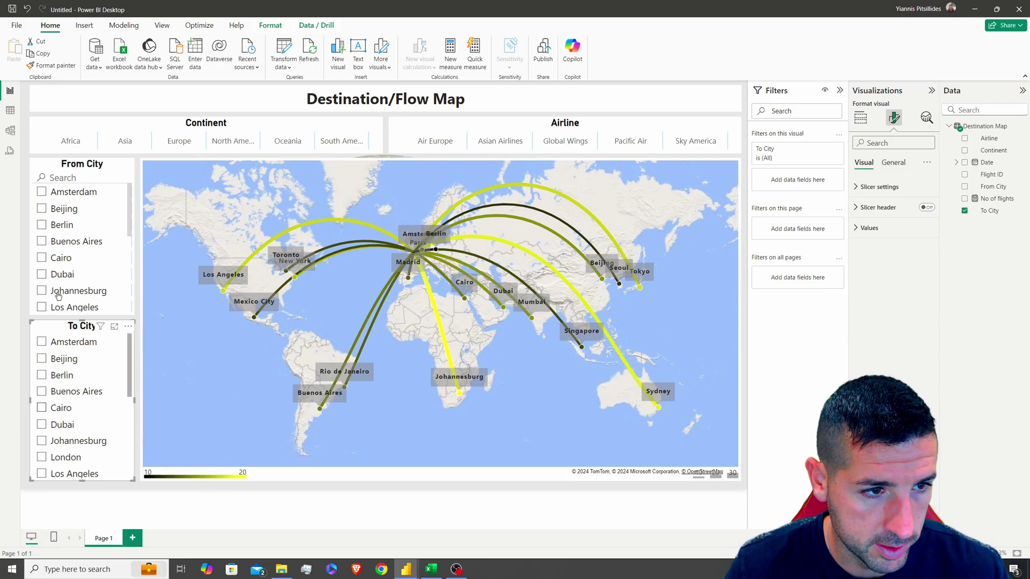
Filter the report to Asian Airlines and Europe, with Berlin as destination.
click(569, 142)
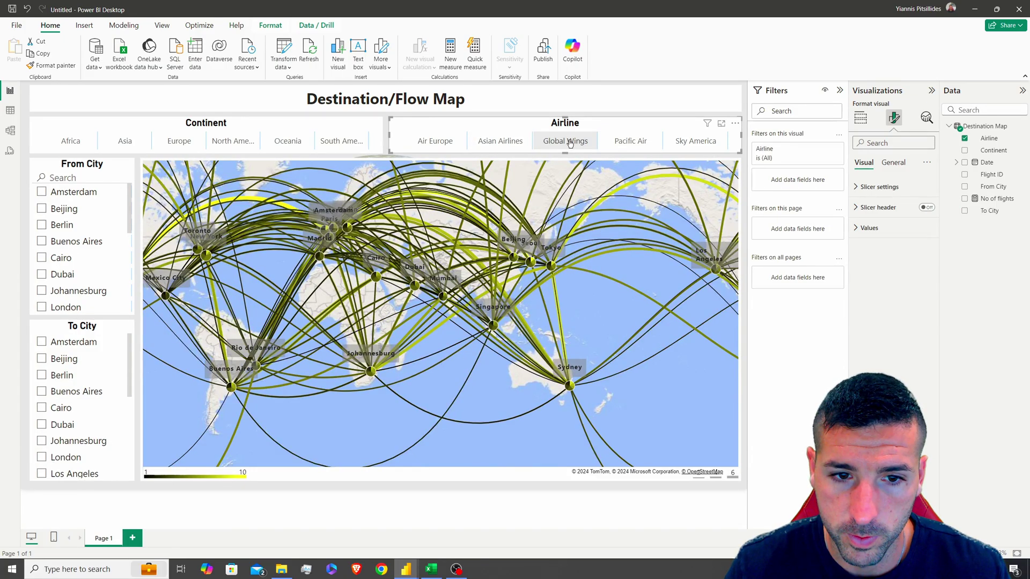
click(507, 142)
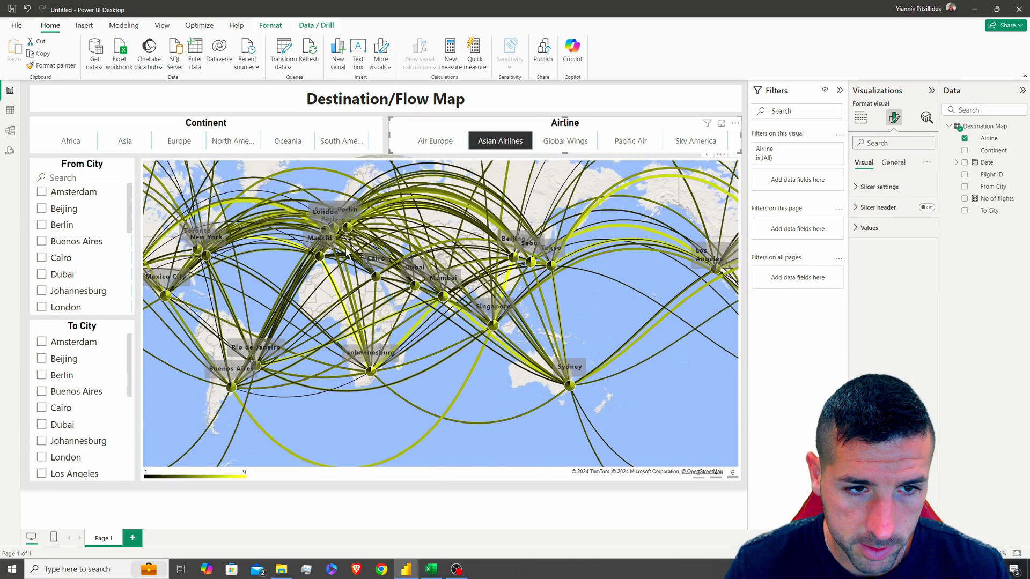
click(180, 142)
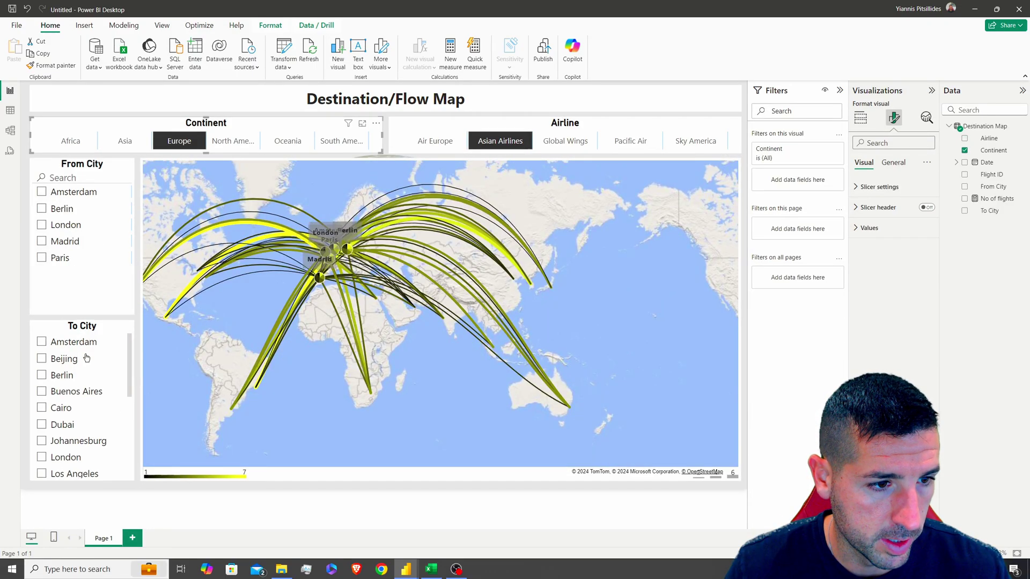
click(64, 377)
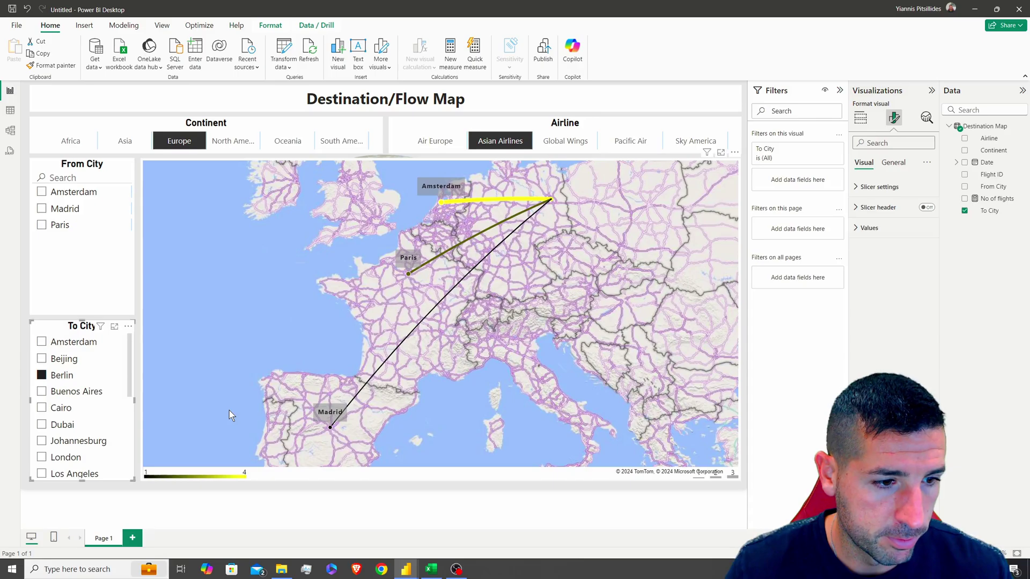
Clear the To City filter and centre the map on the European flows, keeping it selected.
scroll(69, 465, down, 5)
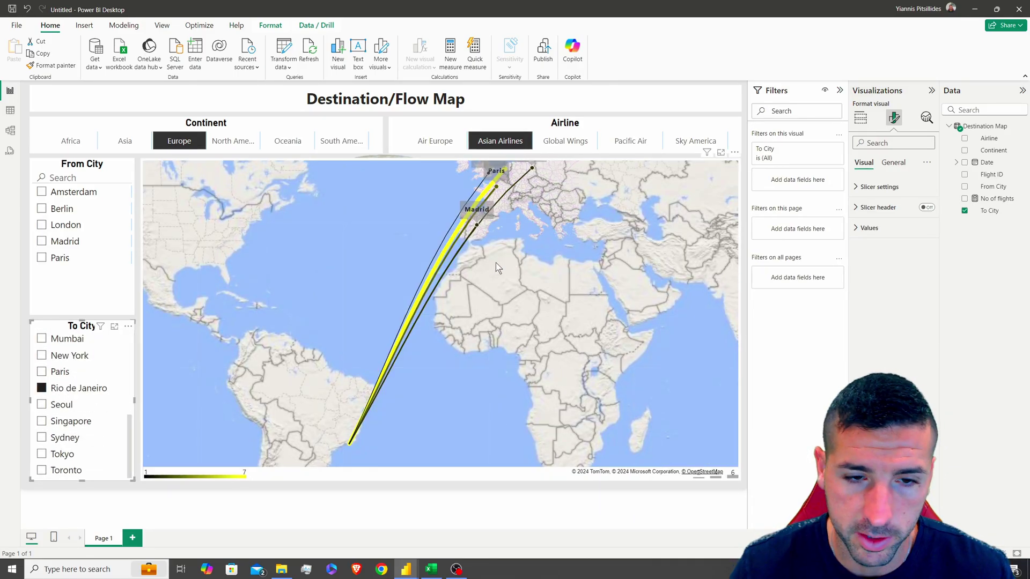
scroll(539, 227, up, 3)
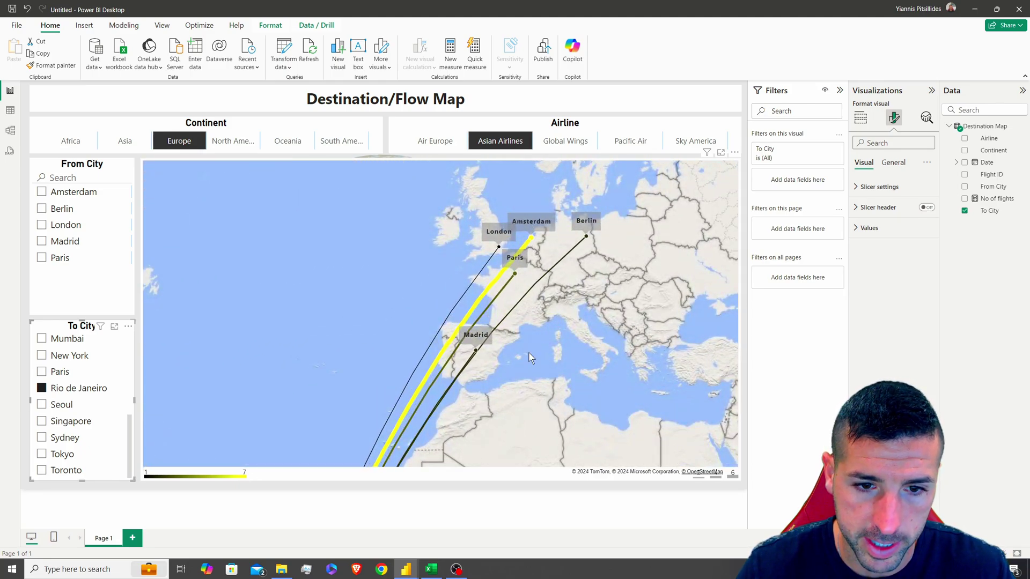
scroll(548, 343, down, 3)
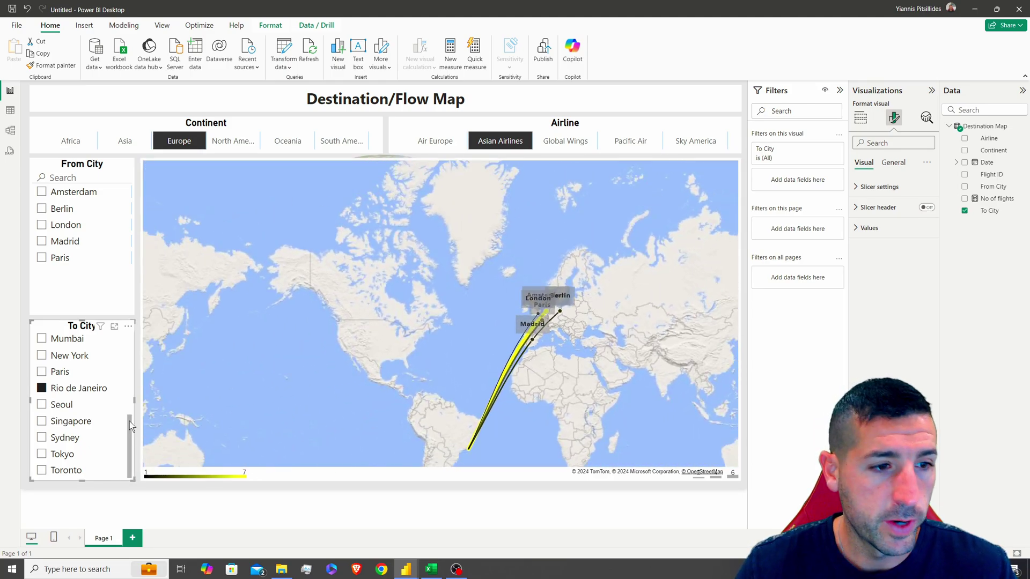
click(64, 389)
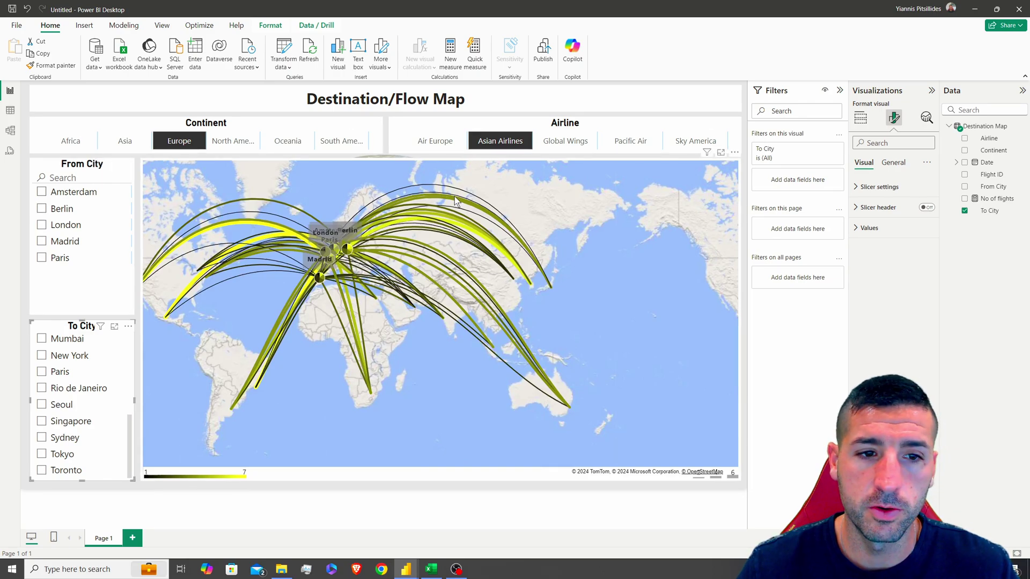
drag(455, 169, 570, 244)
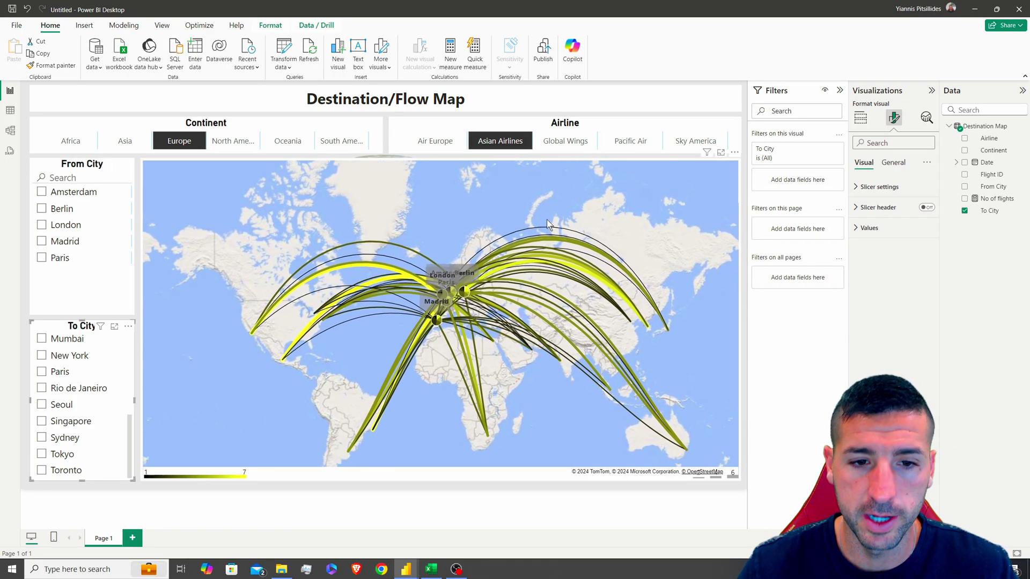
click(543, 212)
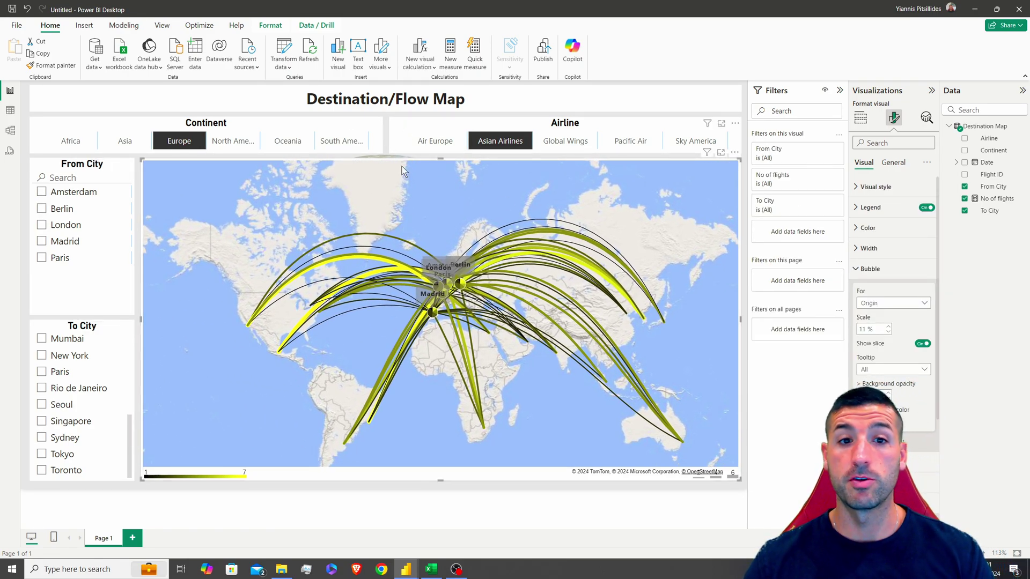